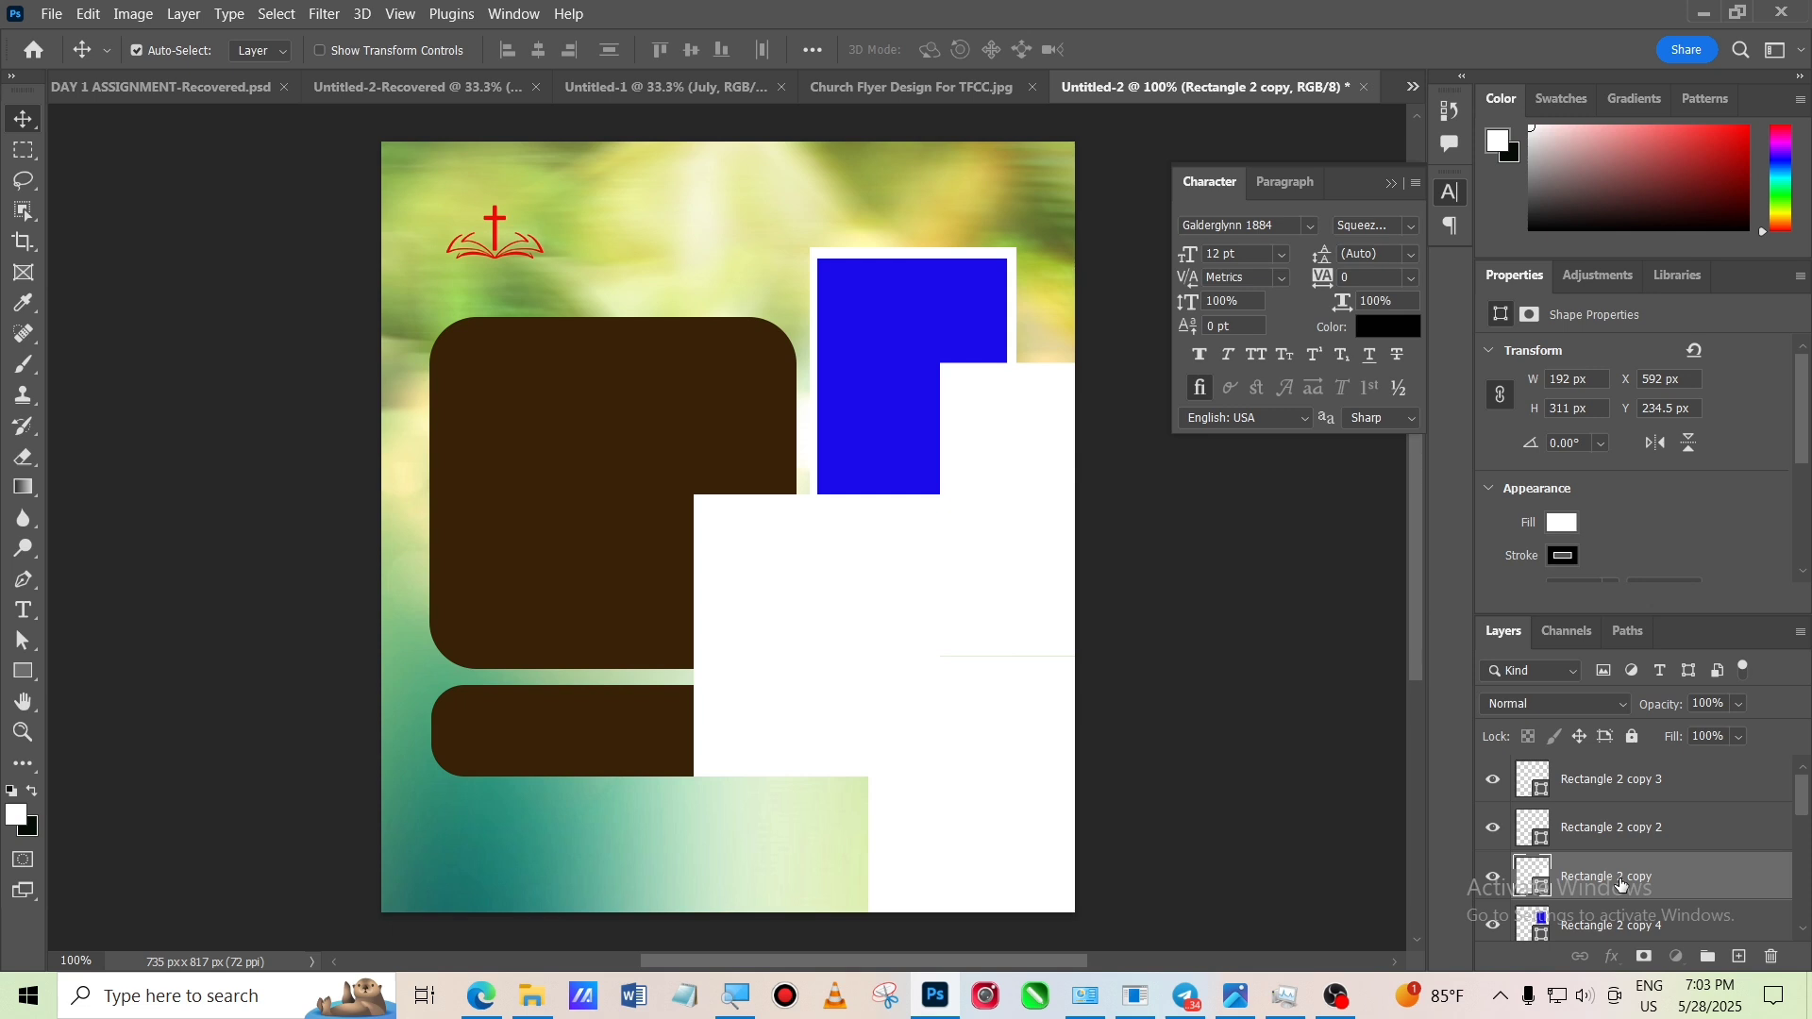
Duplicate the Rectangle 2 copy layer and start a free transform on the duplicate
left_click_drag(1621, 885, 1744, 962)
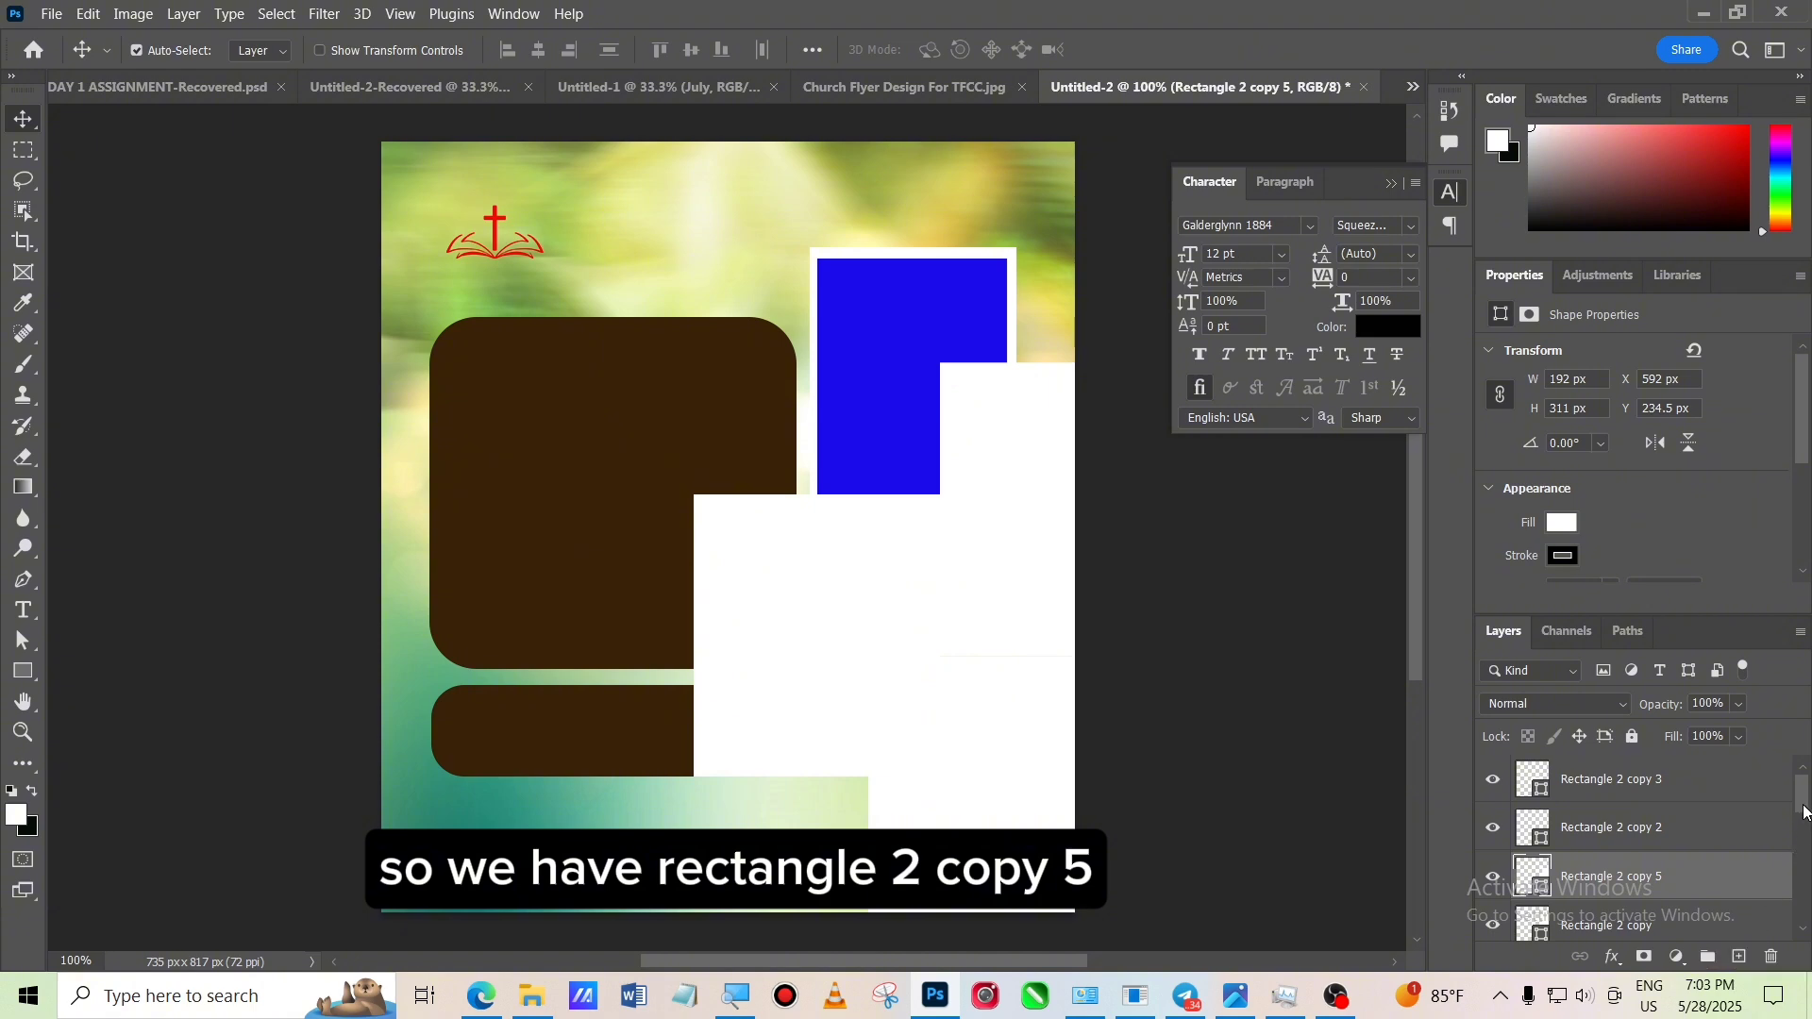
left_click_drag(1804, 805, 1803, 812)
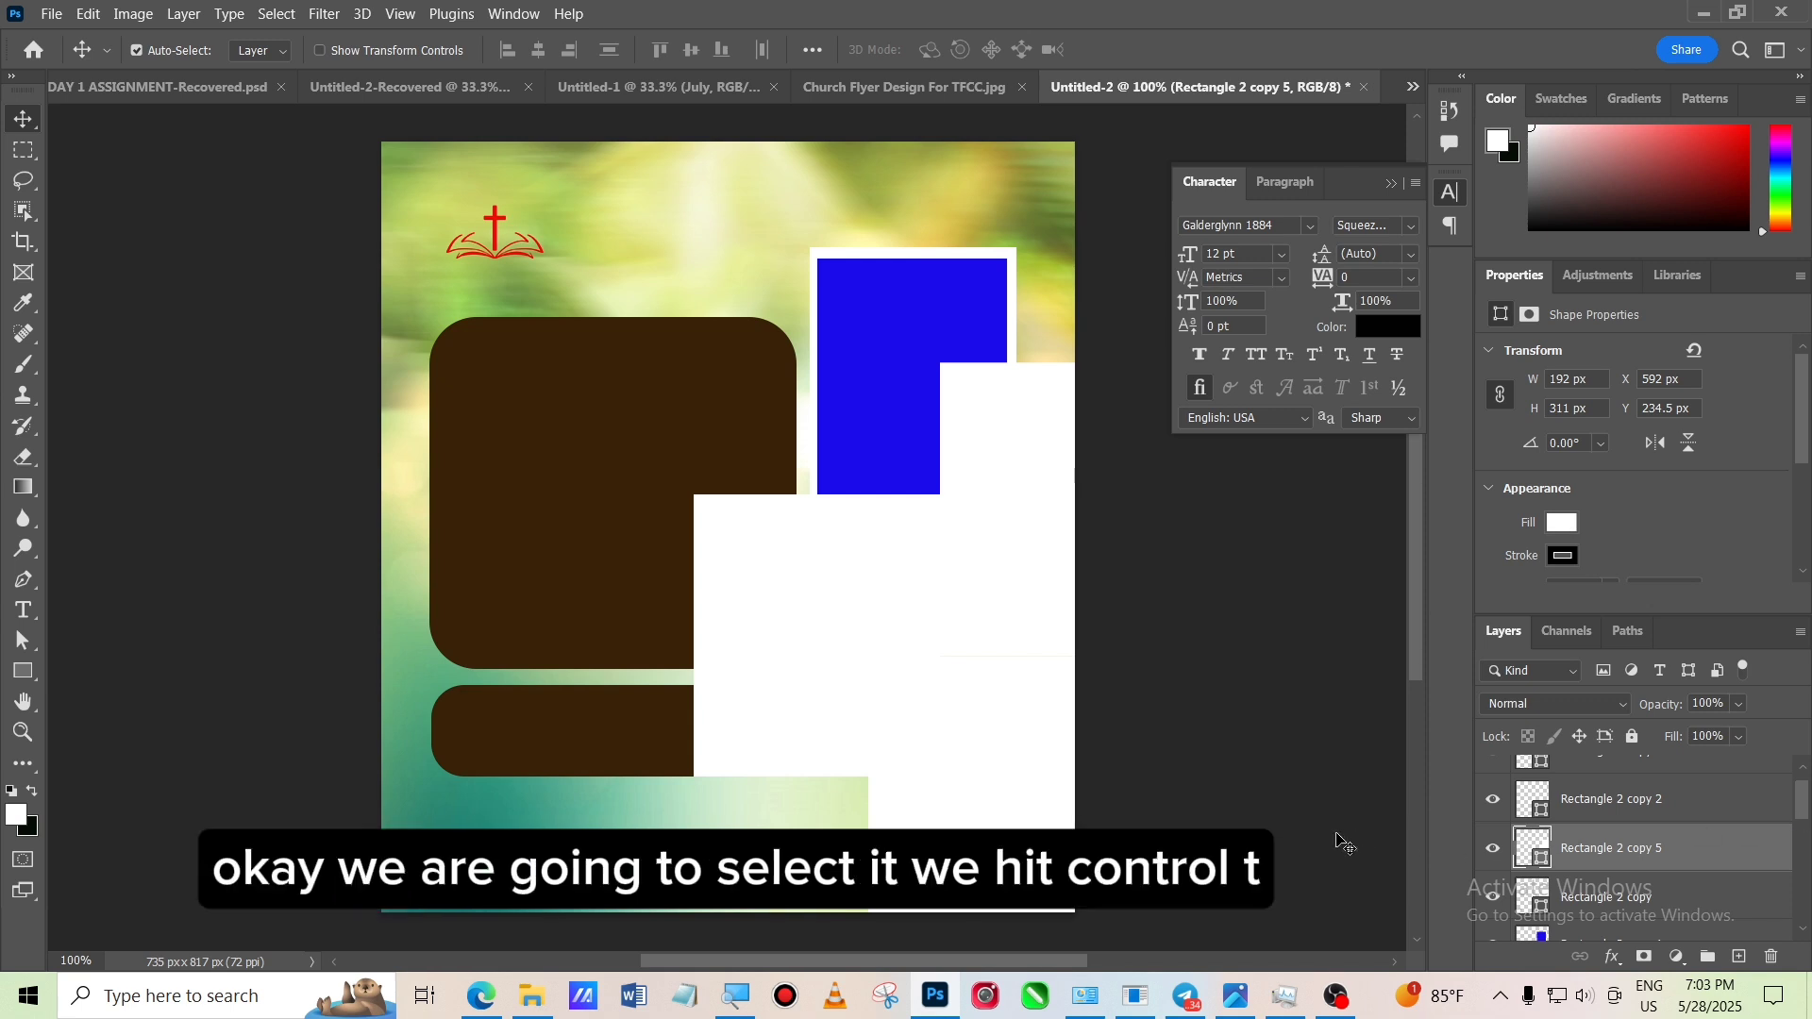
key("ctrl")
key("ctrl+t")
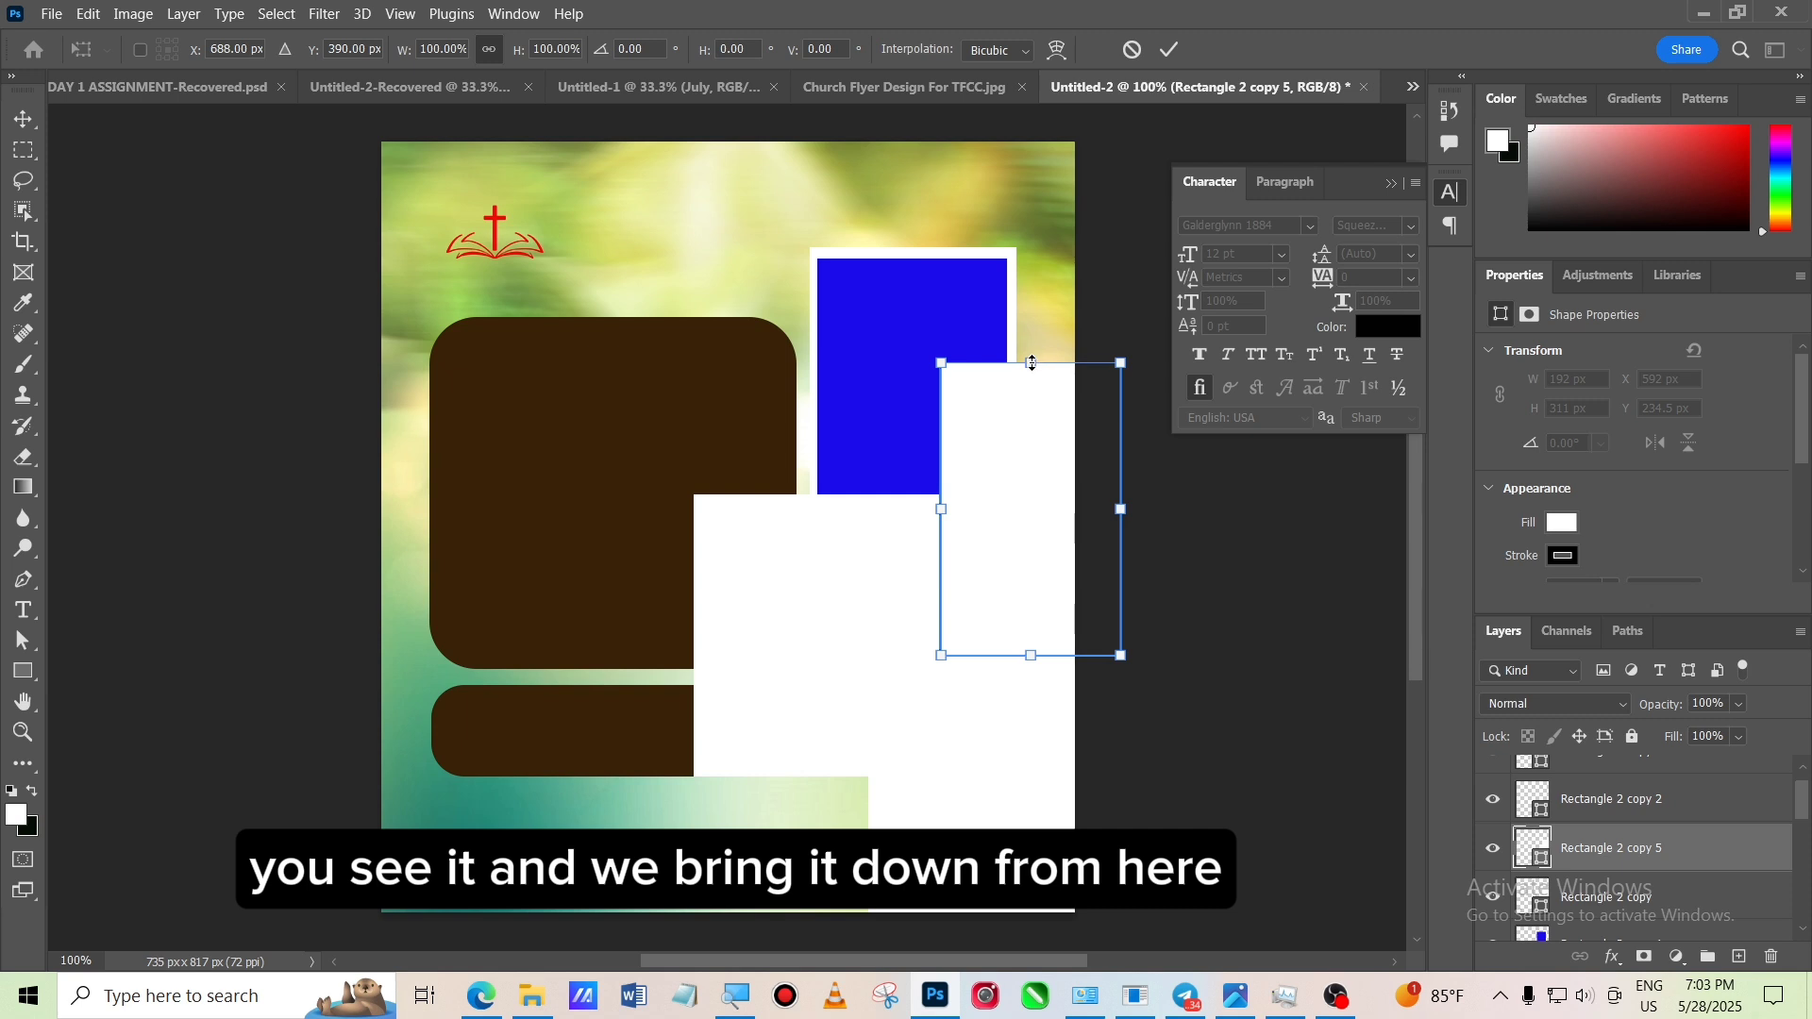
left_click_drag(1031, 362, 1033, 372)
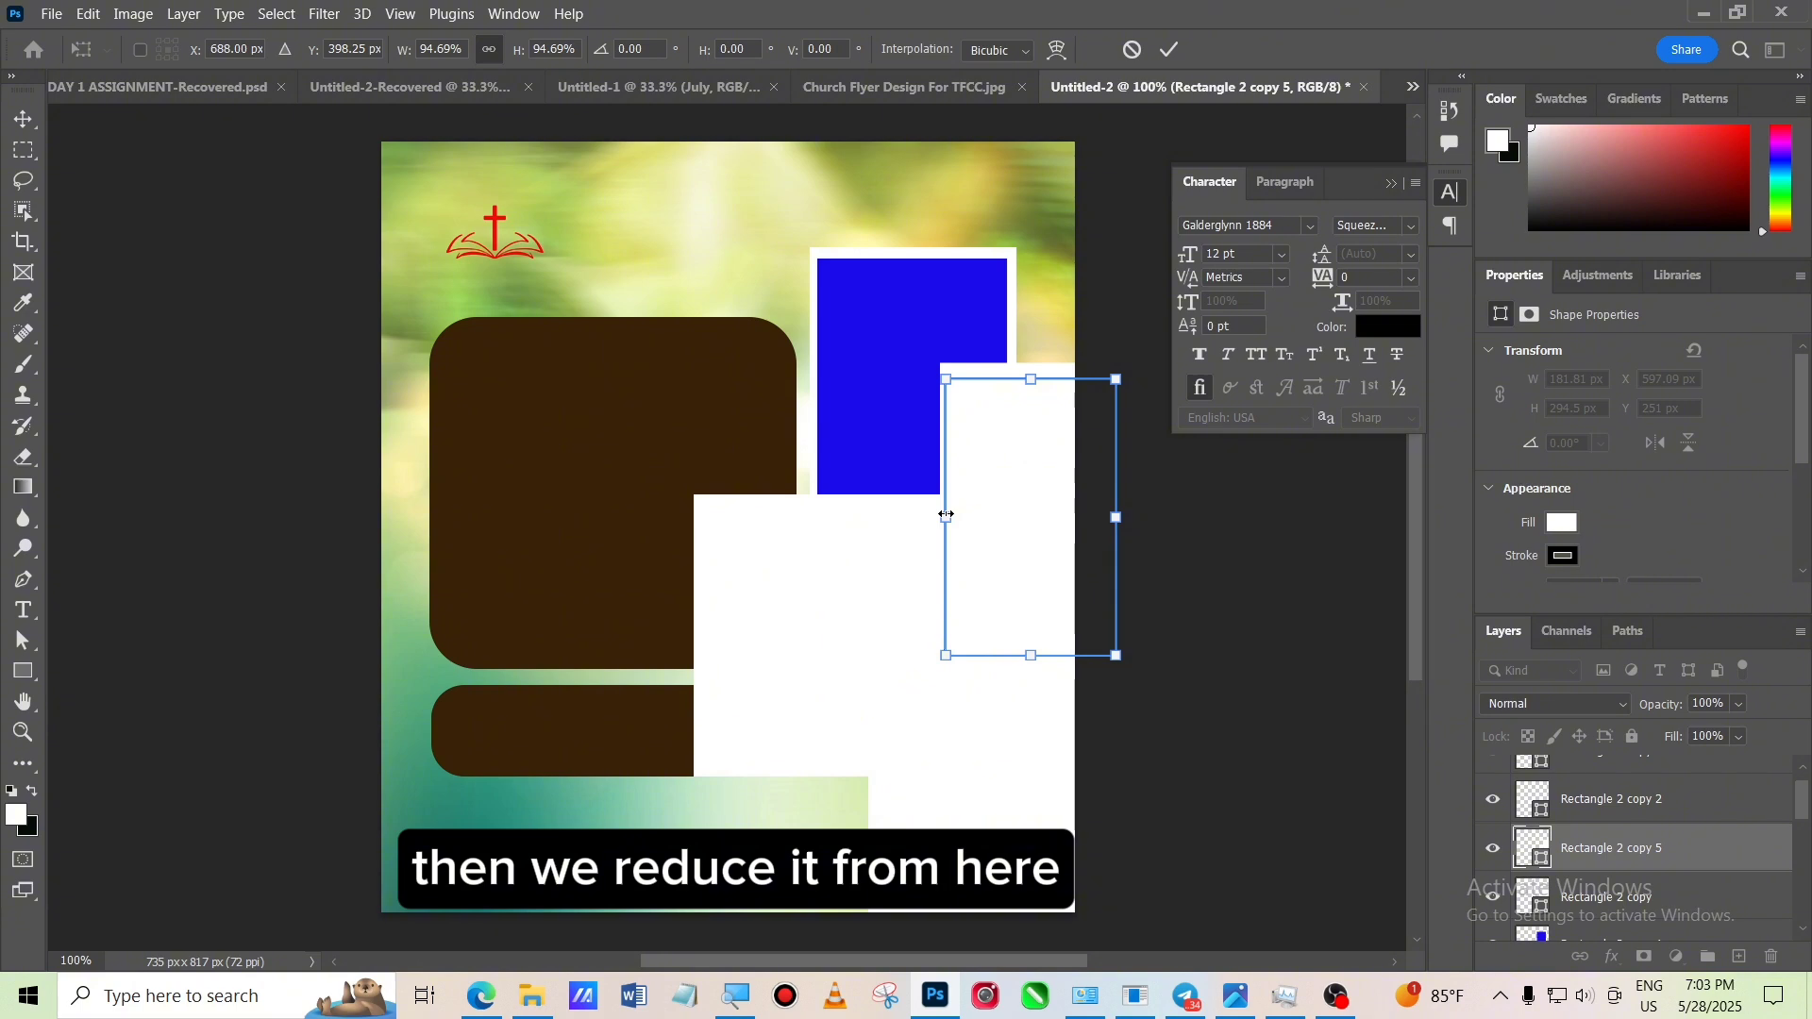
left_click_drag(946, 514, 952, 514)
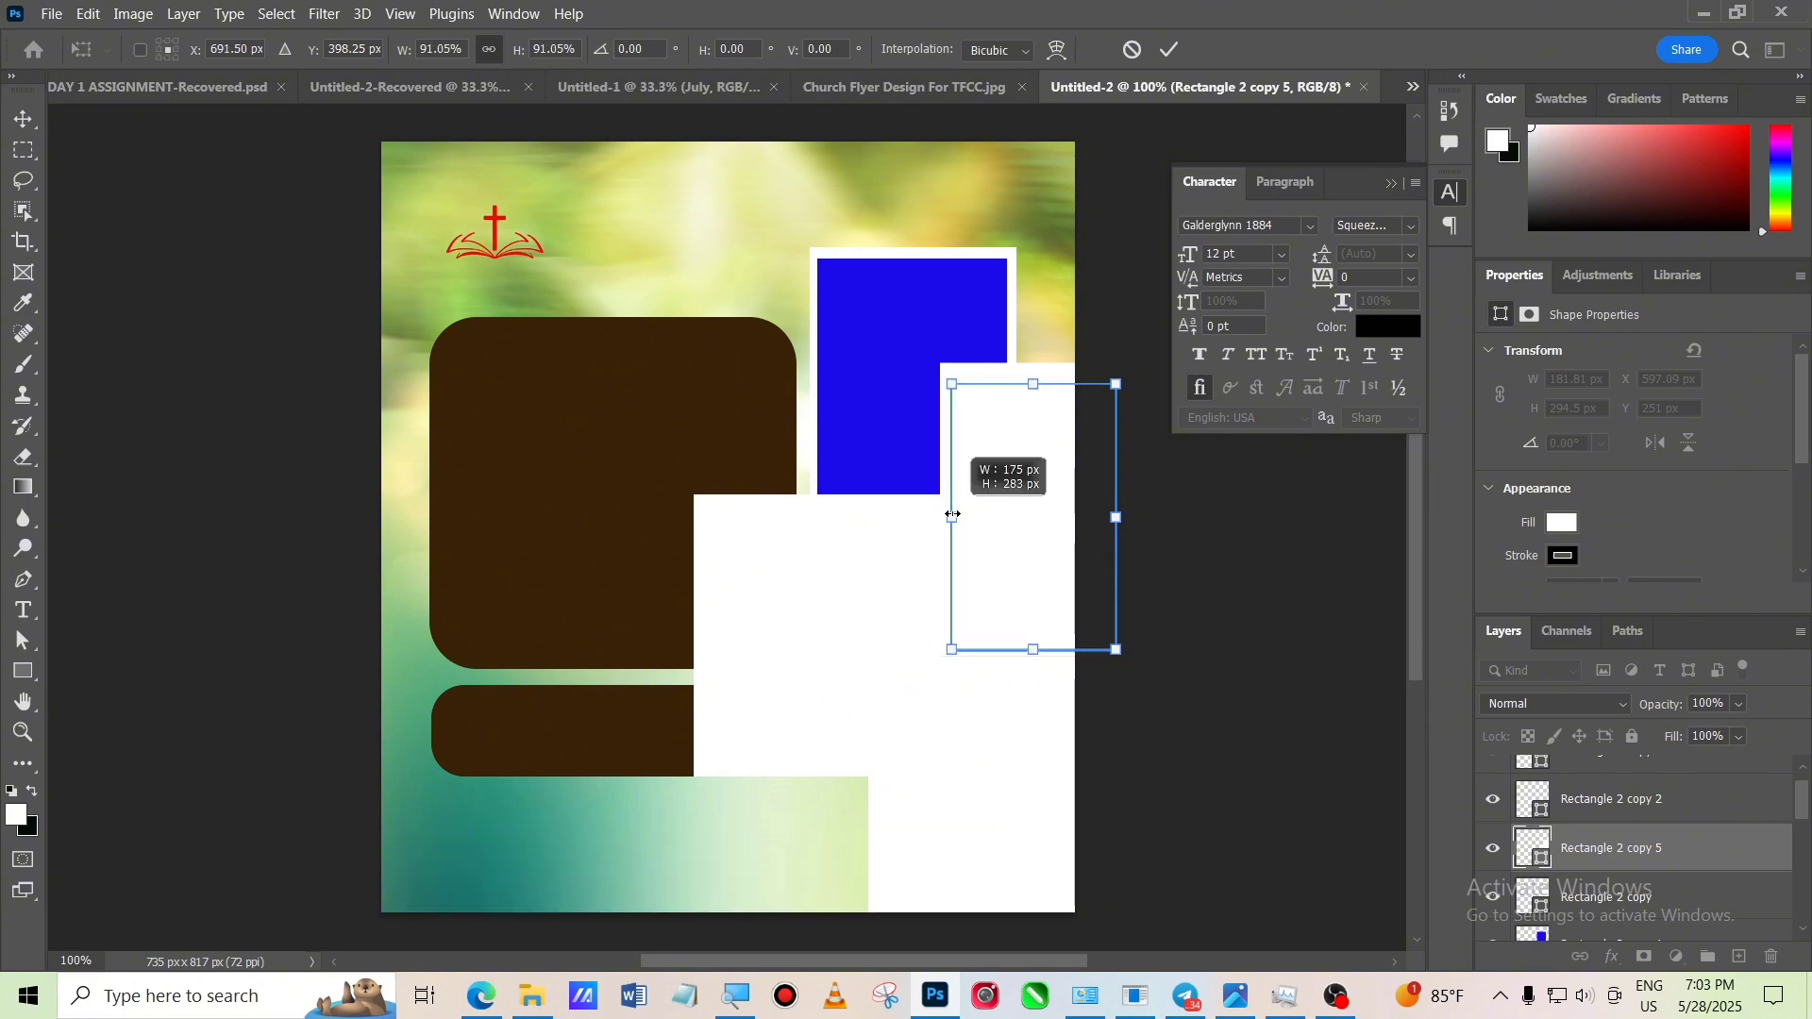
left_click_drag(953, 515, 953, 513)
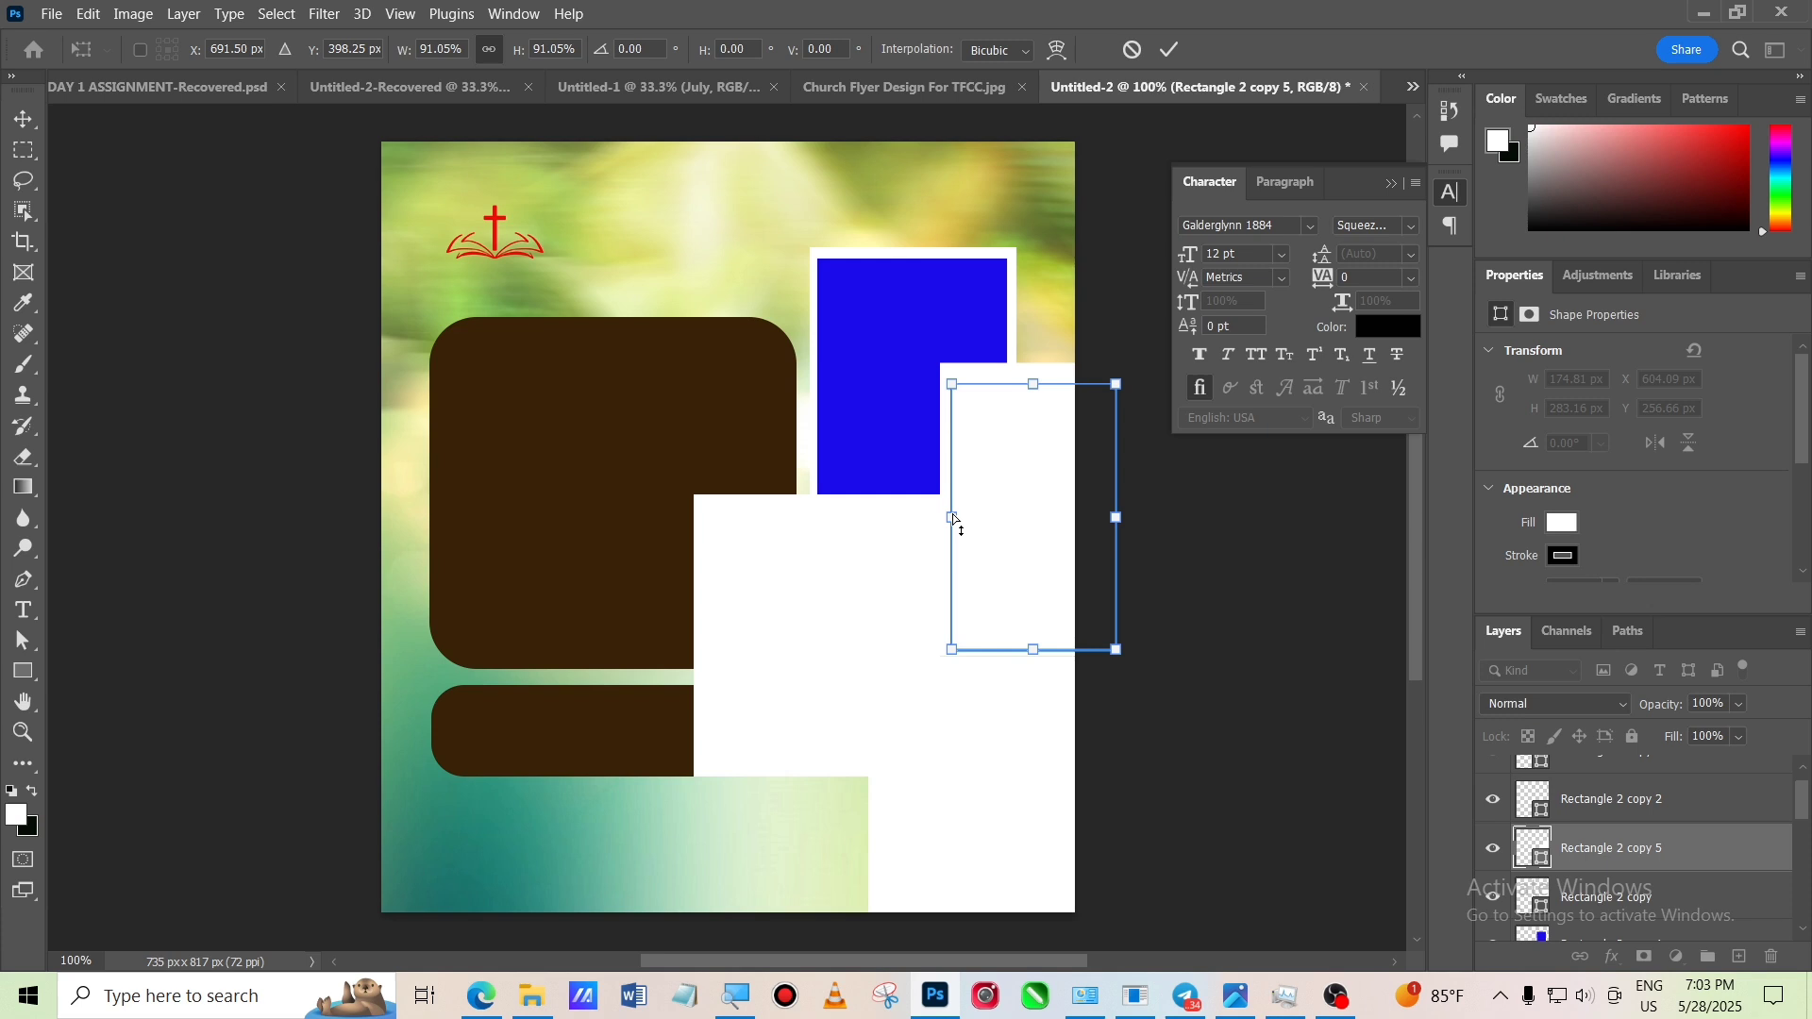
key("ctrl+z")
key("ctrl+z")
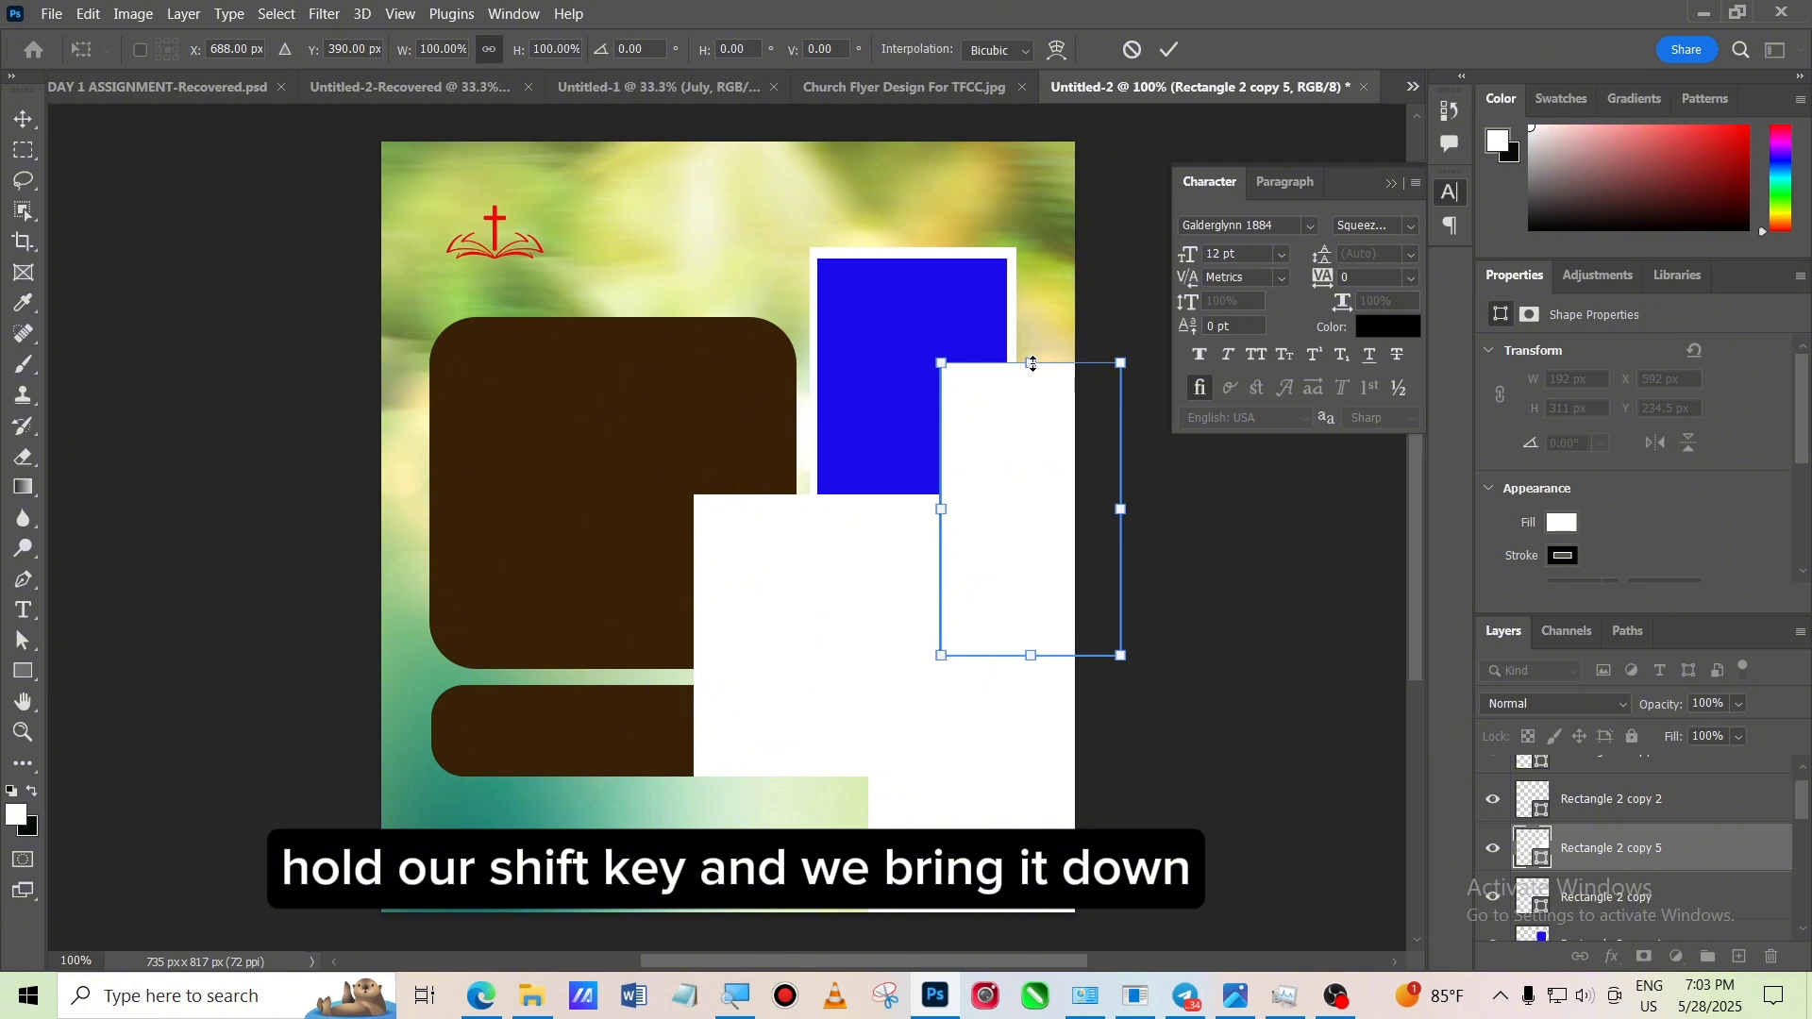
Shrink the duplicate non-proportionally to about 179 × 283 px, insetting its upper, left and lower edges within the original white rectangle
left_click_drag(1032, 360, 982, 374)
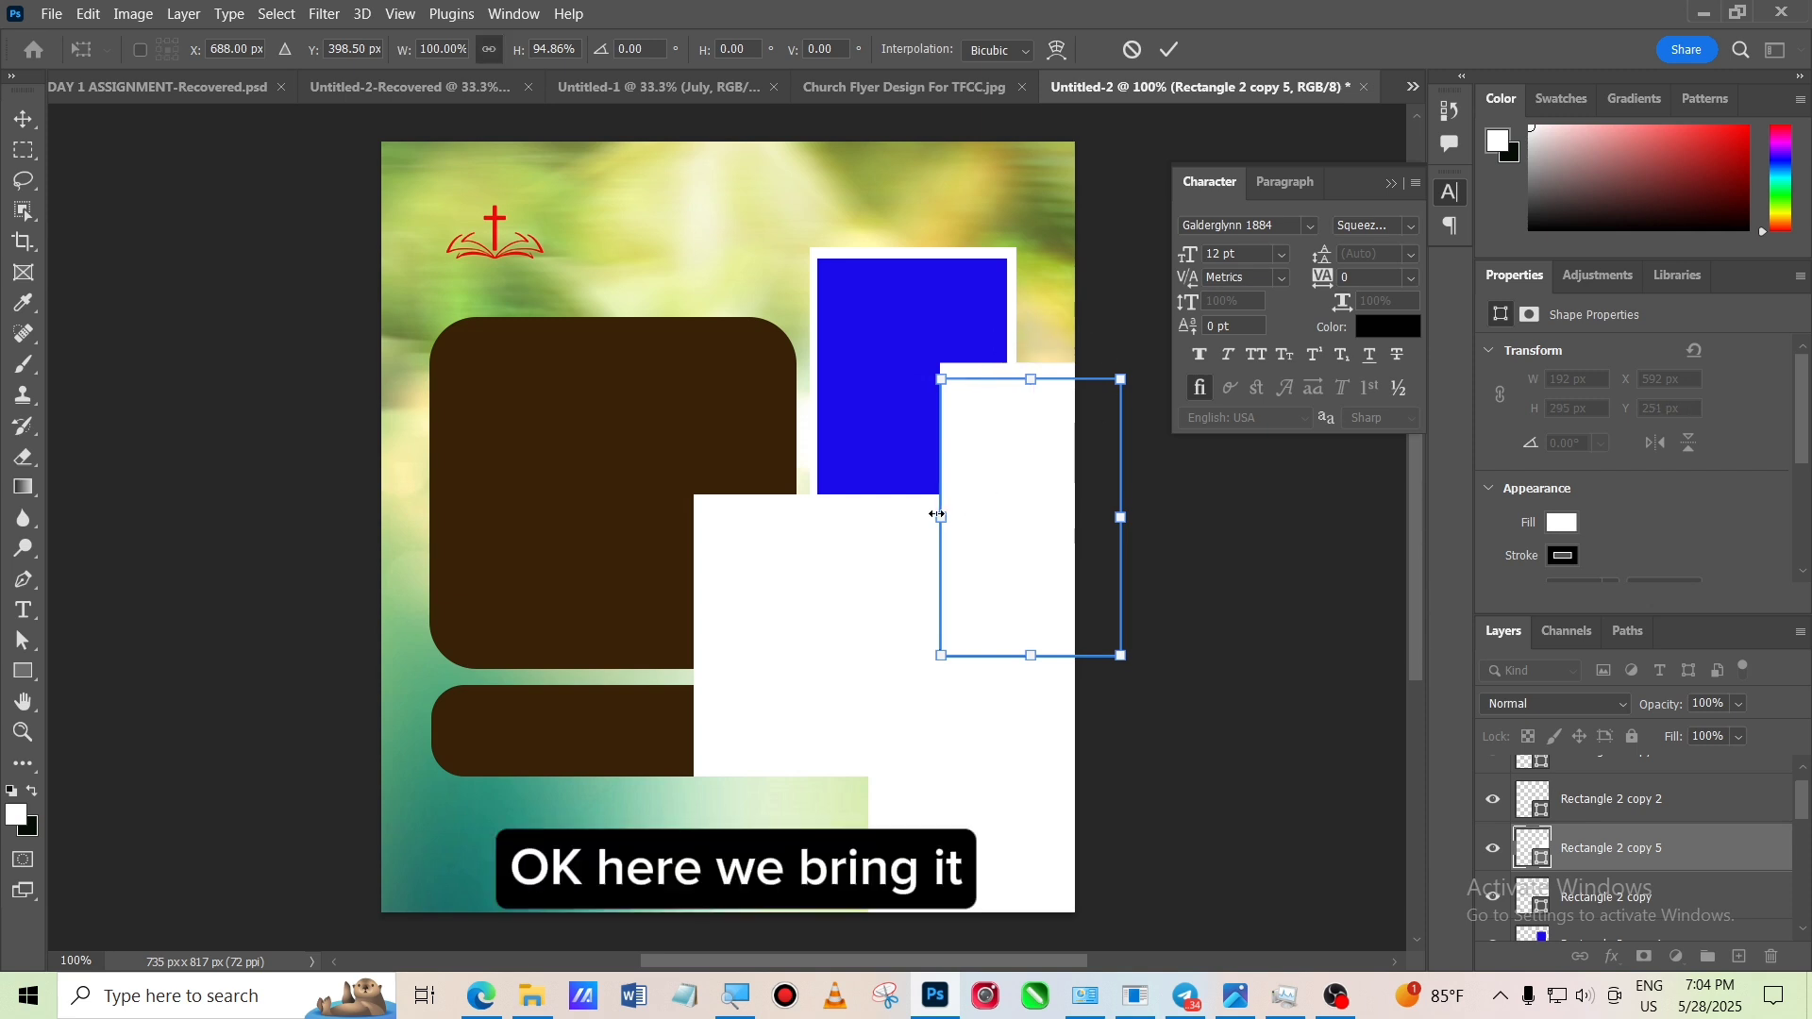
left_click_drag(942, 515, 955, 515)
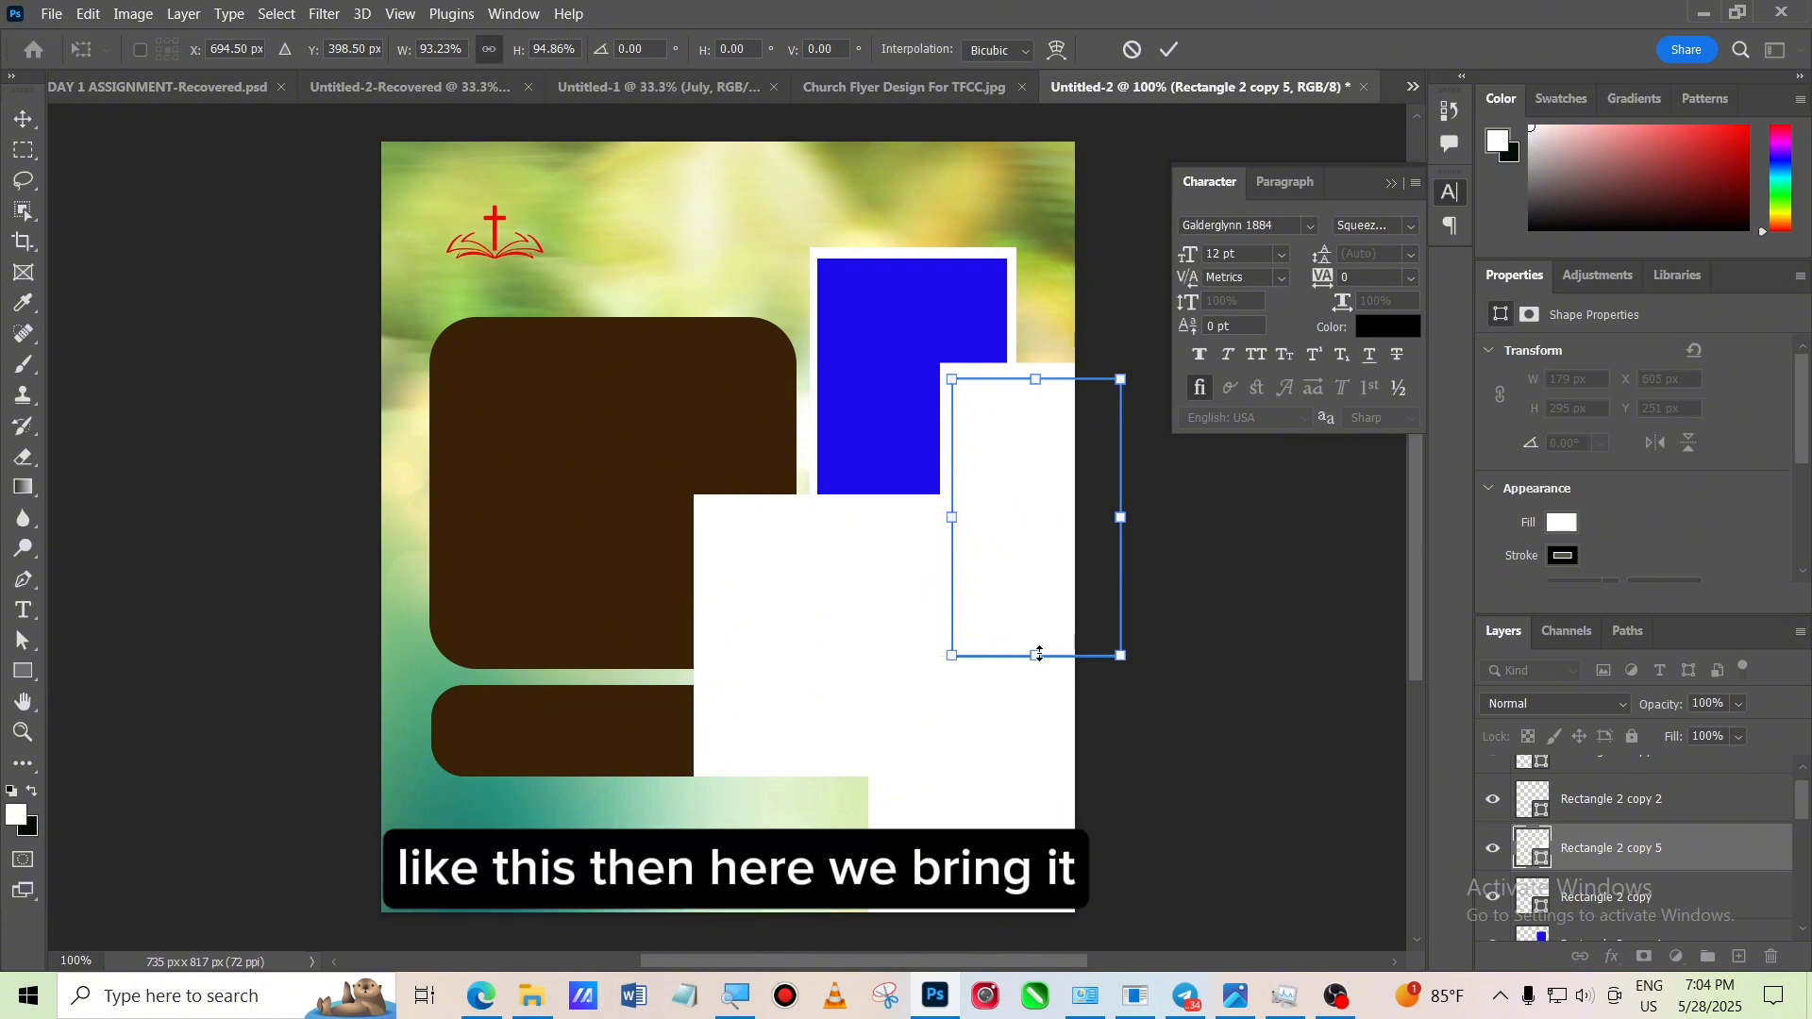
left_click_drag(1038, 653, 1043, 644)
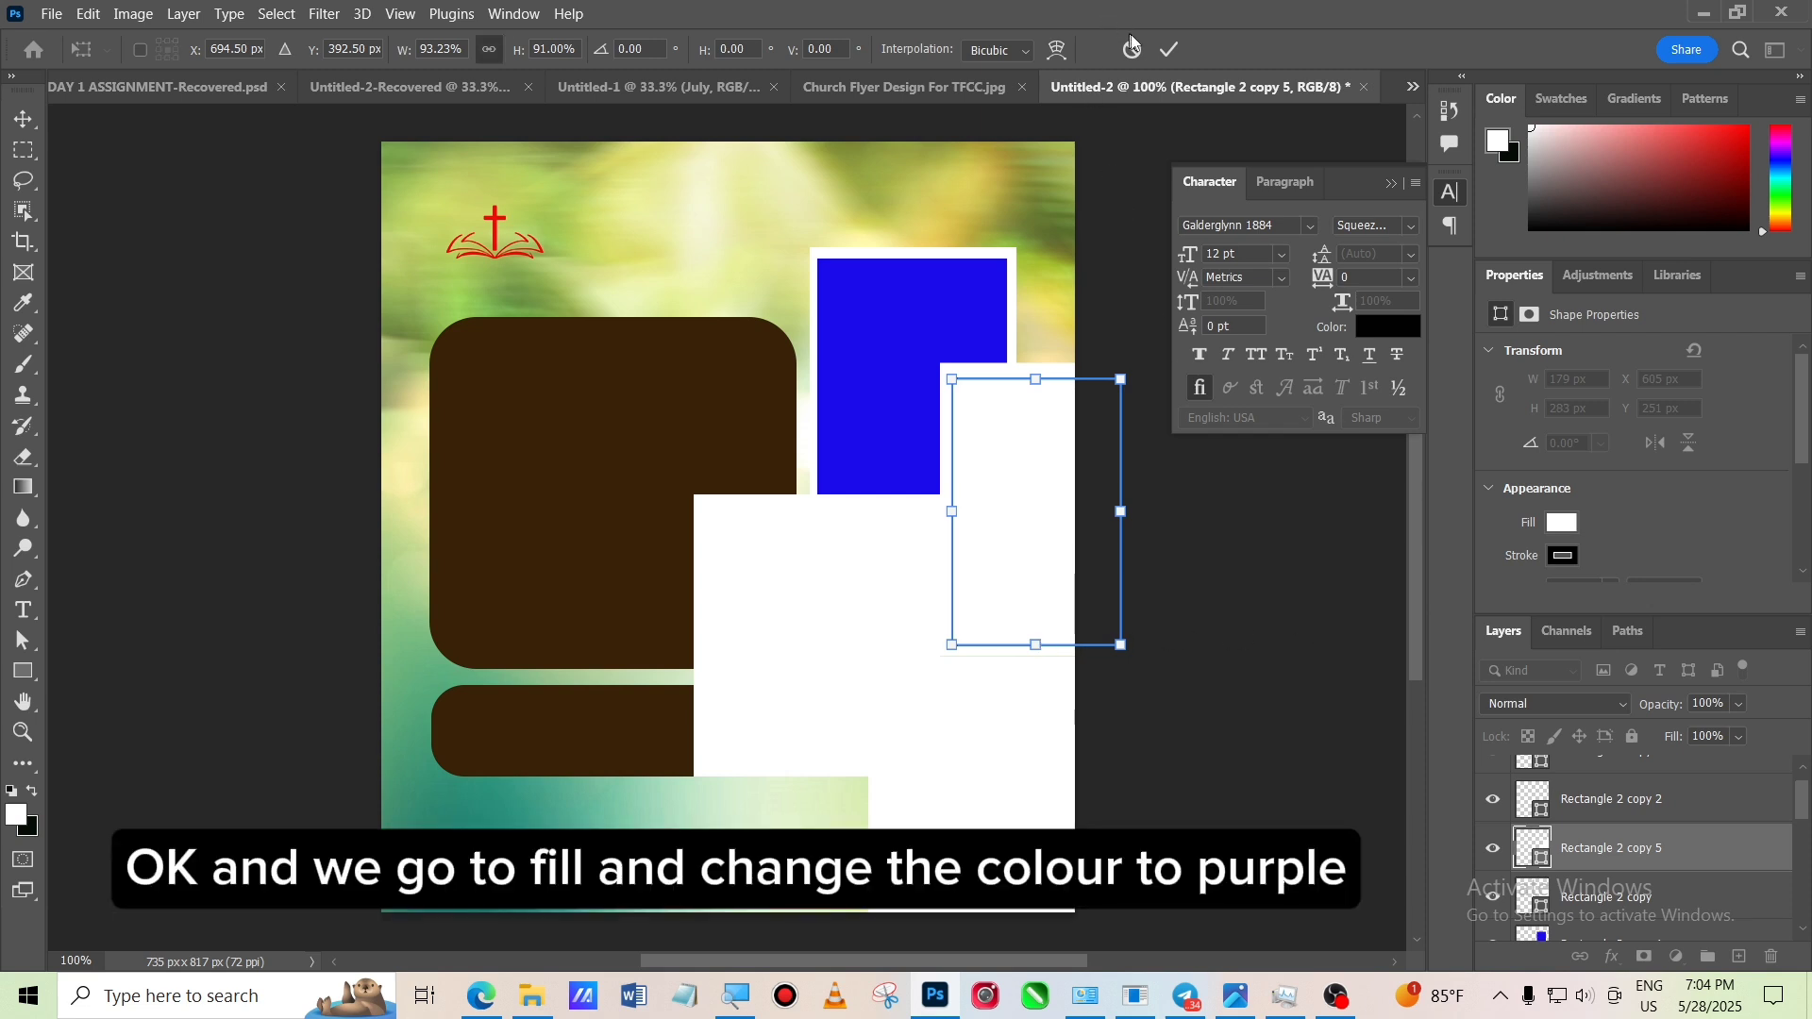
left_click(1168, 50)
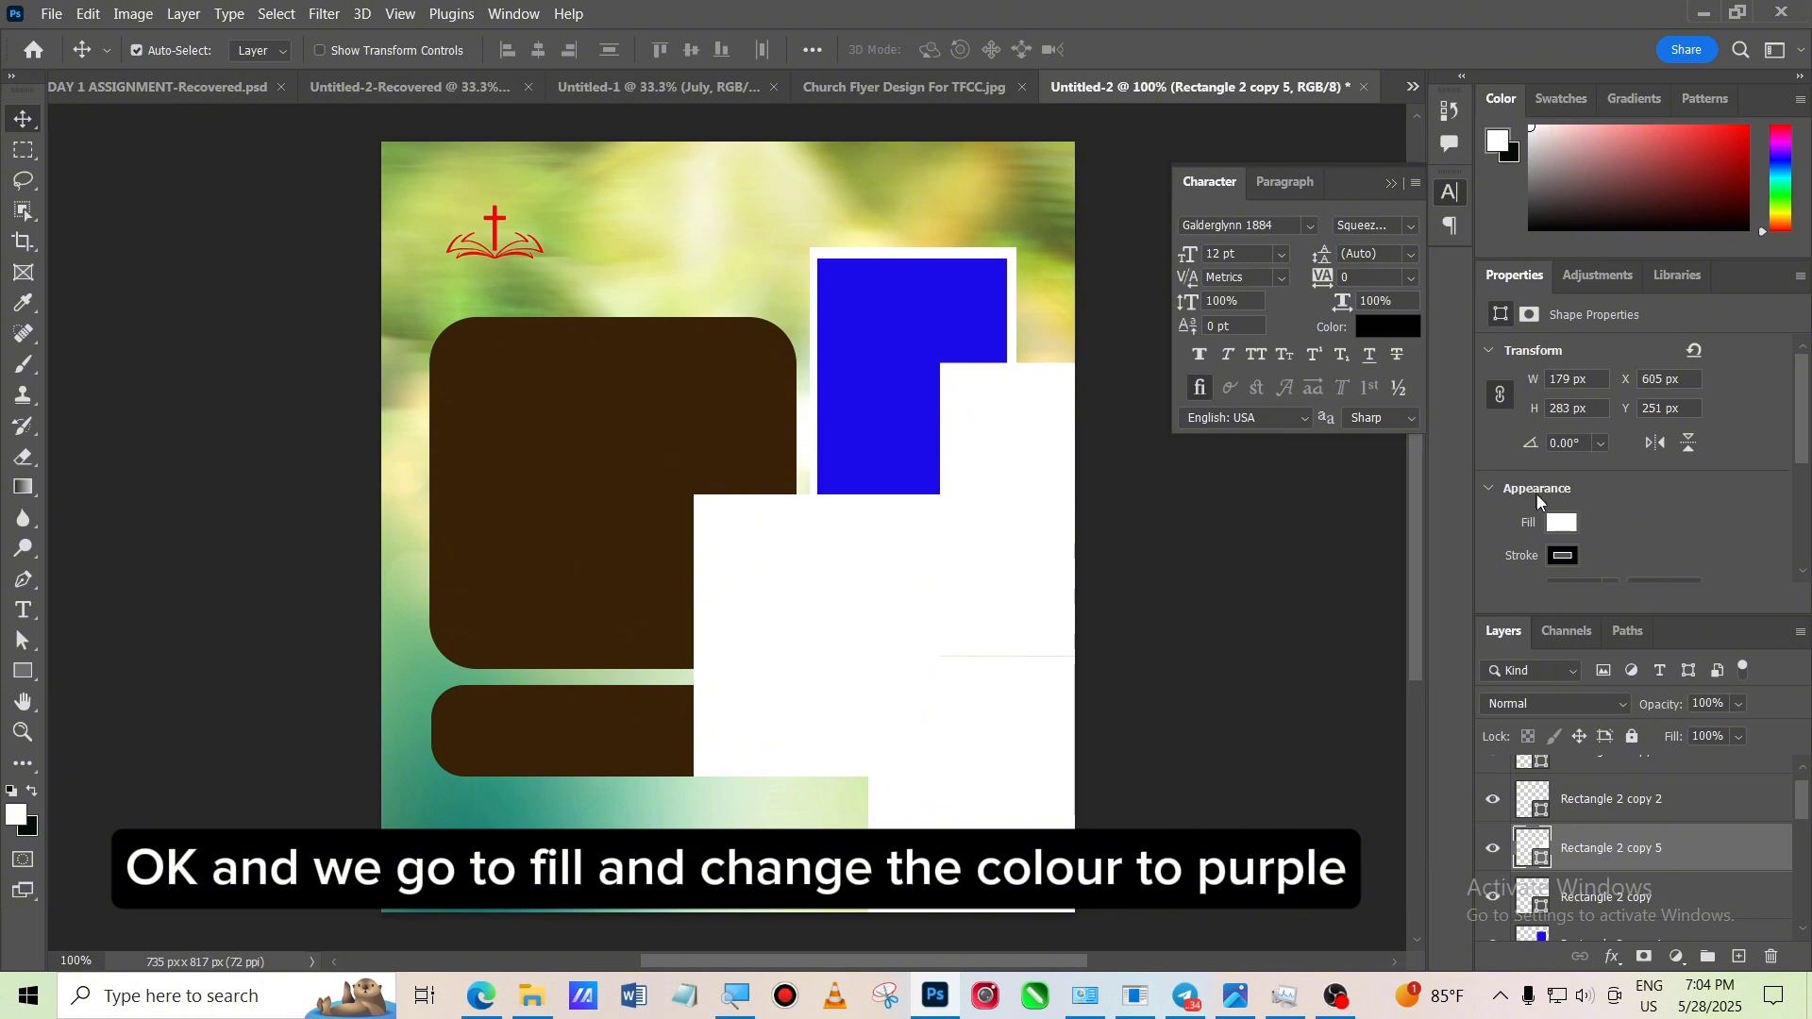
Fill the inset duplicate with the recently used magenta-purple and deselect it
left_click(1560, 525)
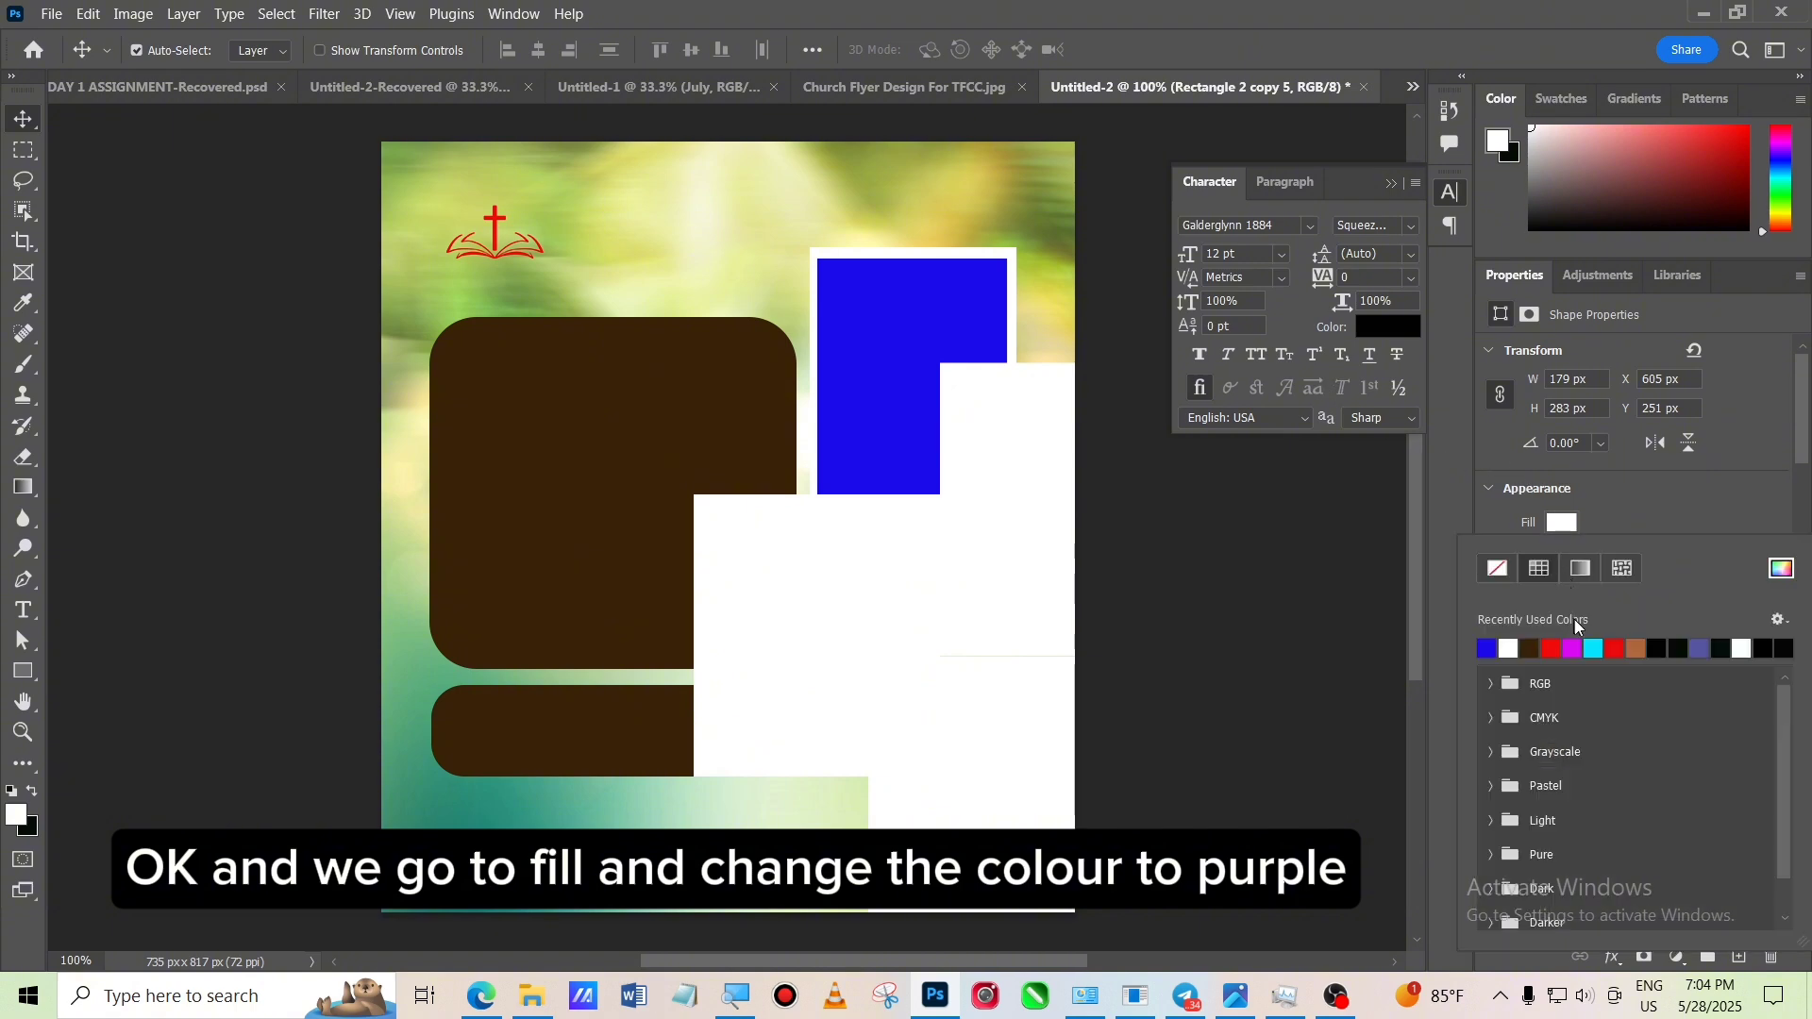
left_click(1573, 648)
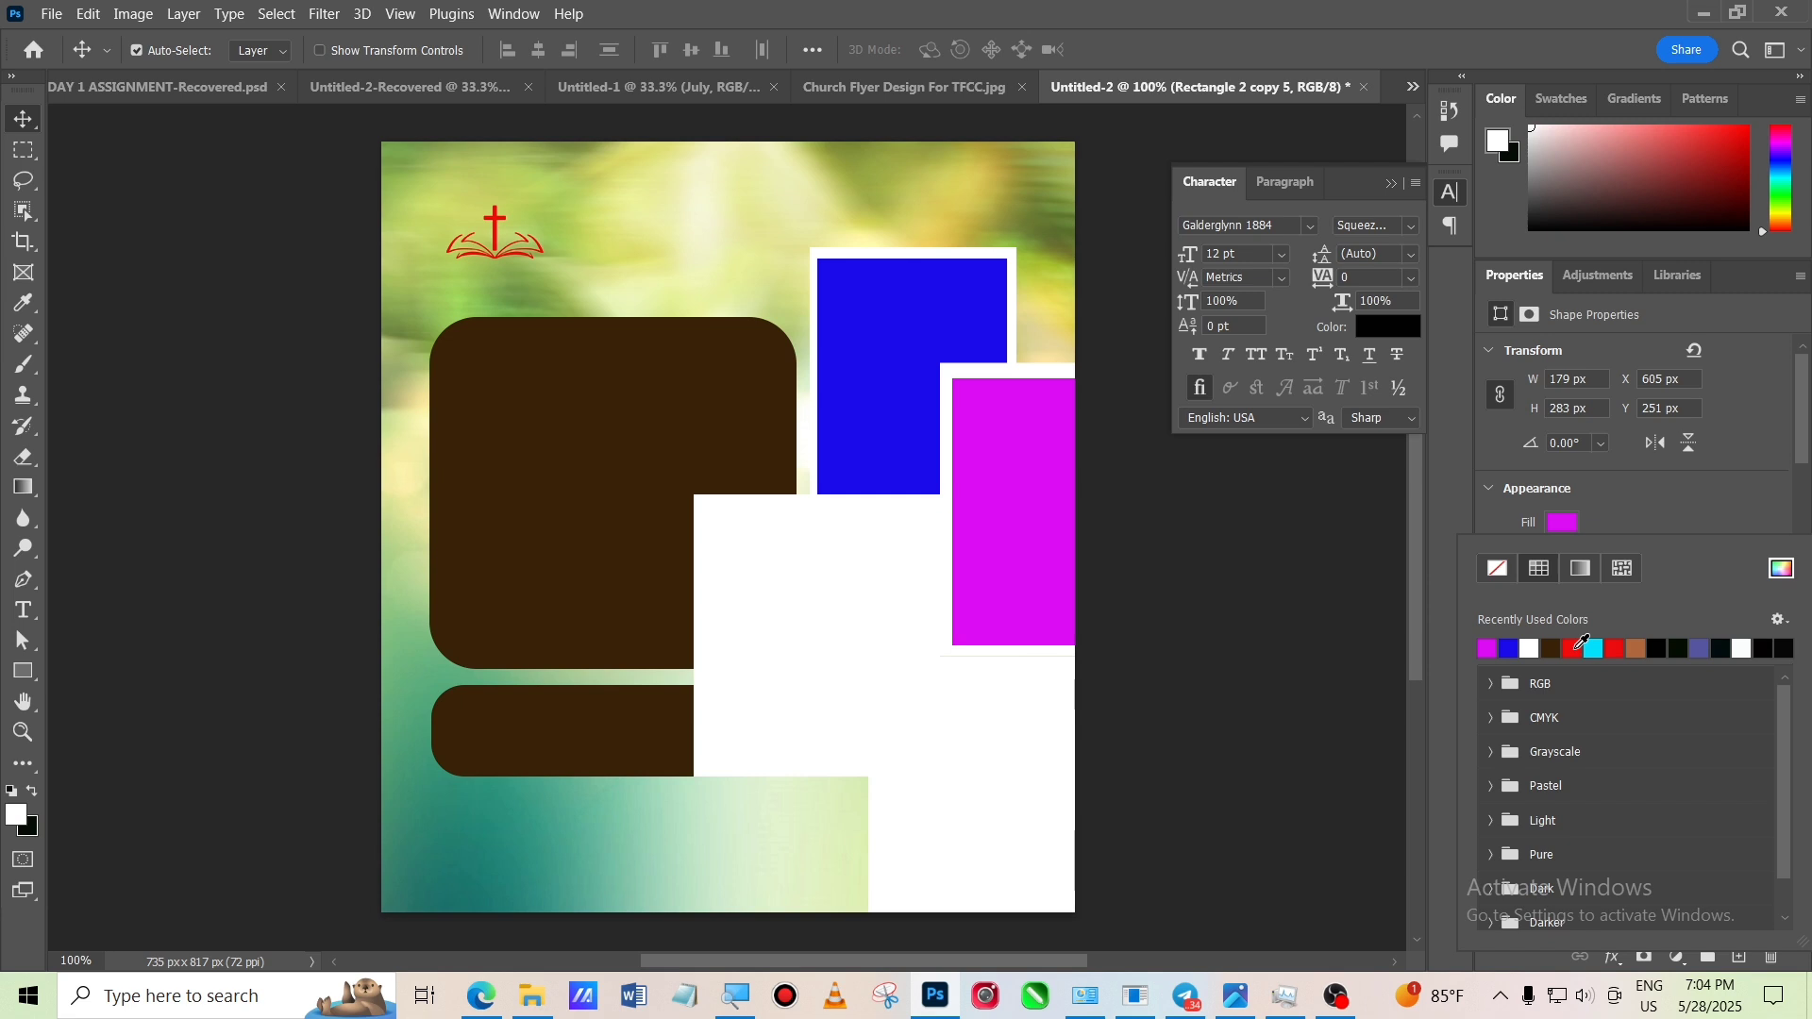
left_click(1255, 722)
left_click(1255, 722)
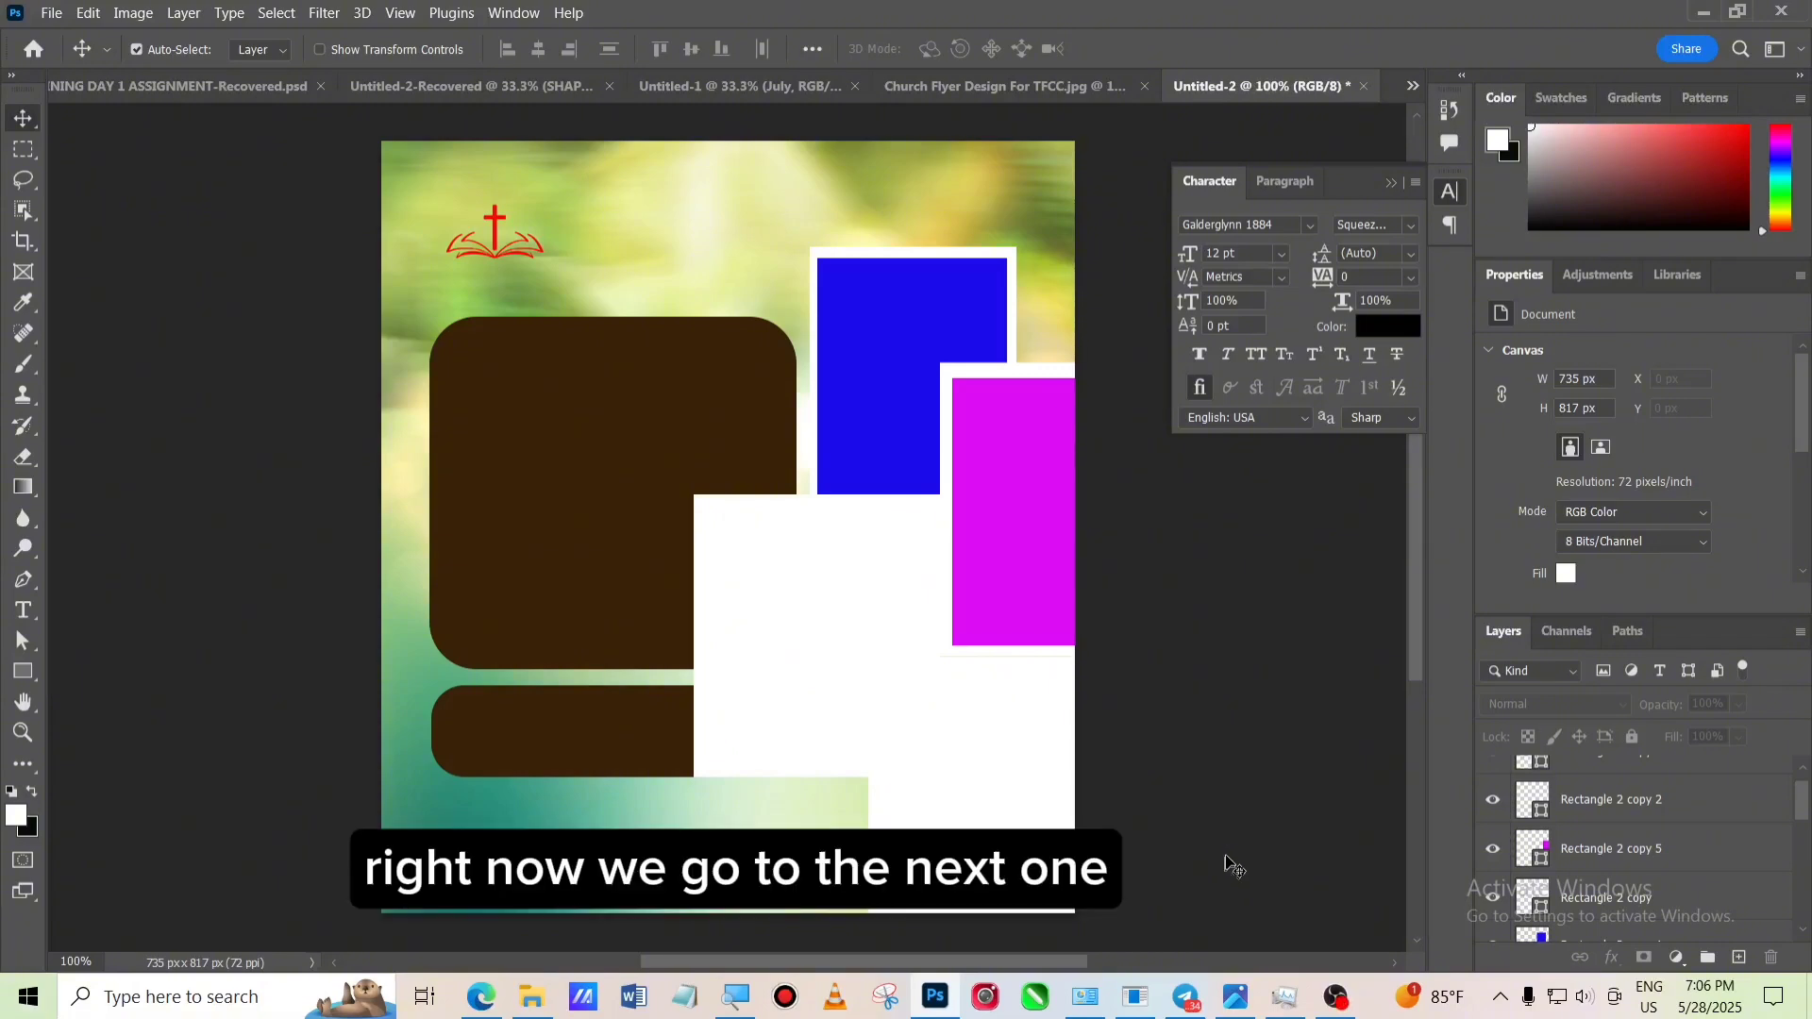
Duplicate the Rectangle 2 copy 2 layer and shrink the duplicate to about 206 × 271 px, insetting its upper and left edges
left_click(1616, 807)
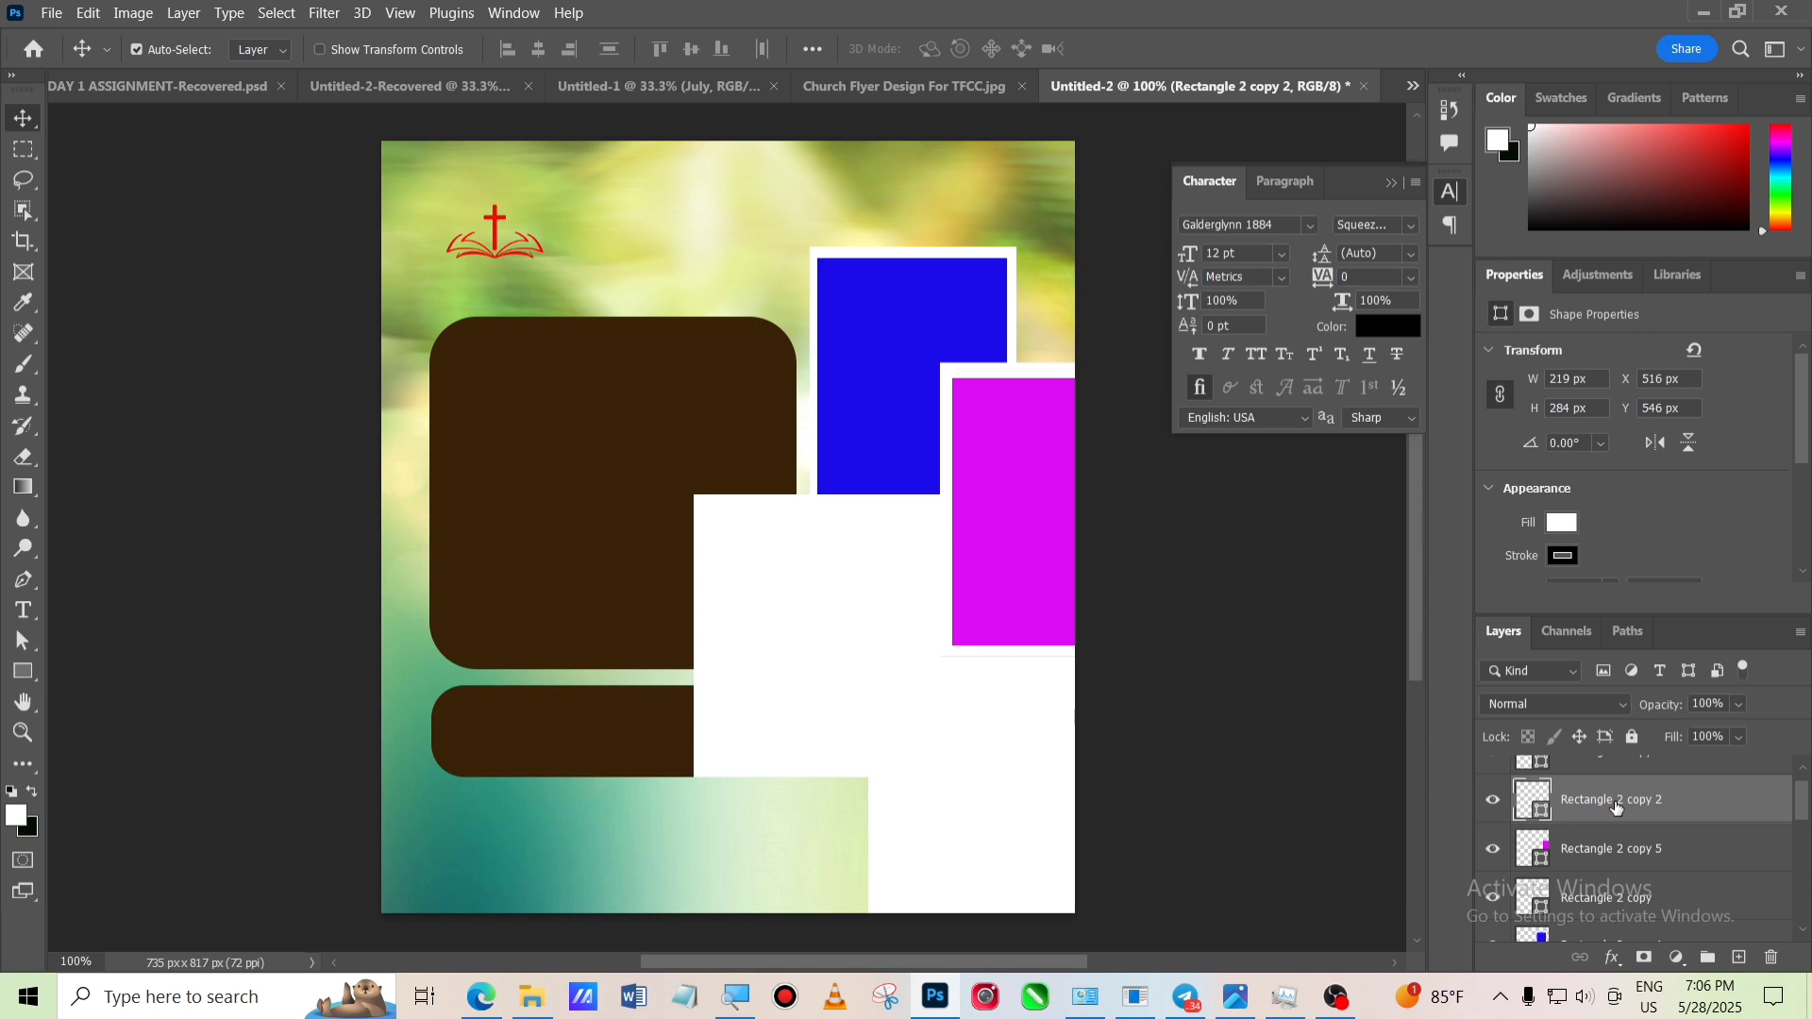
left_click_drag(1616, 807, 1739, 957)
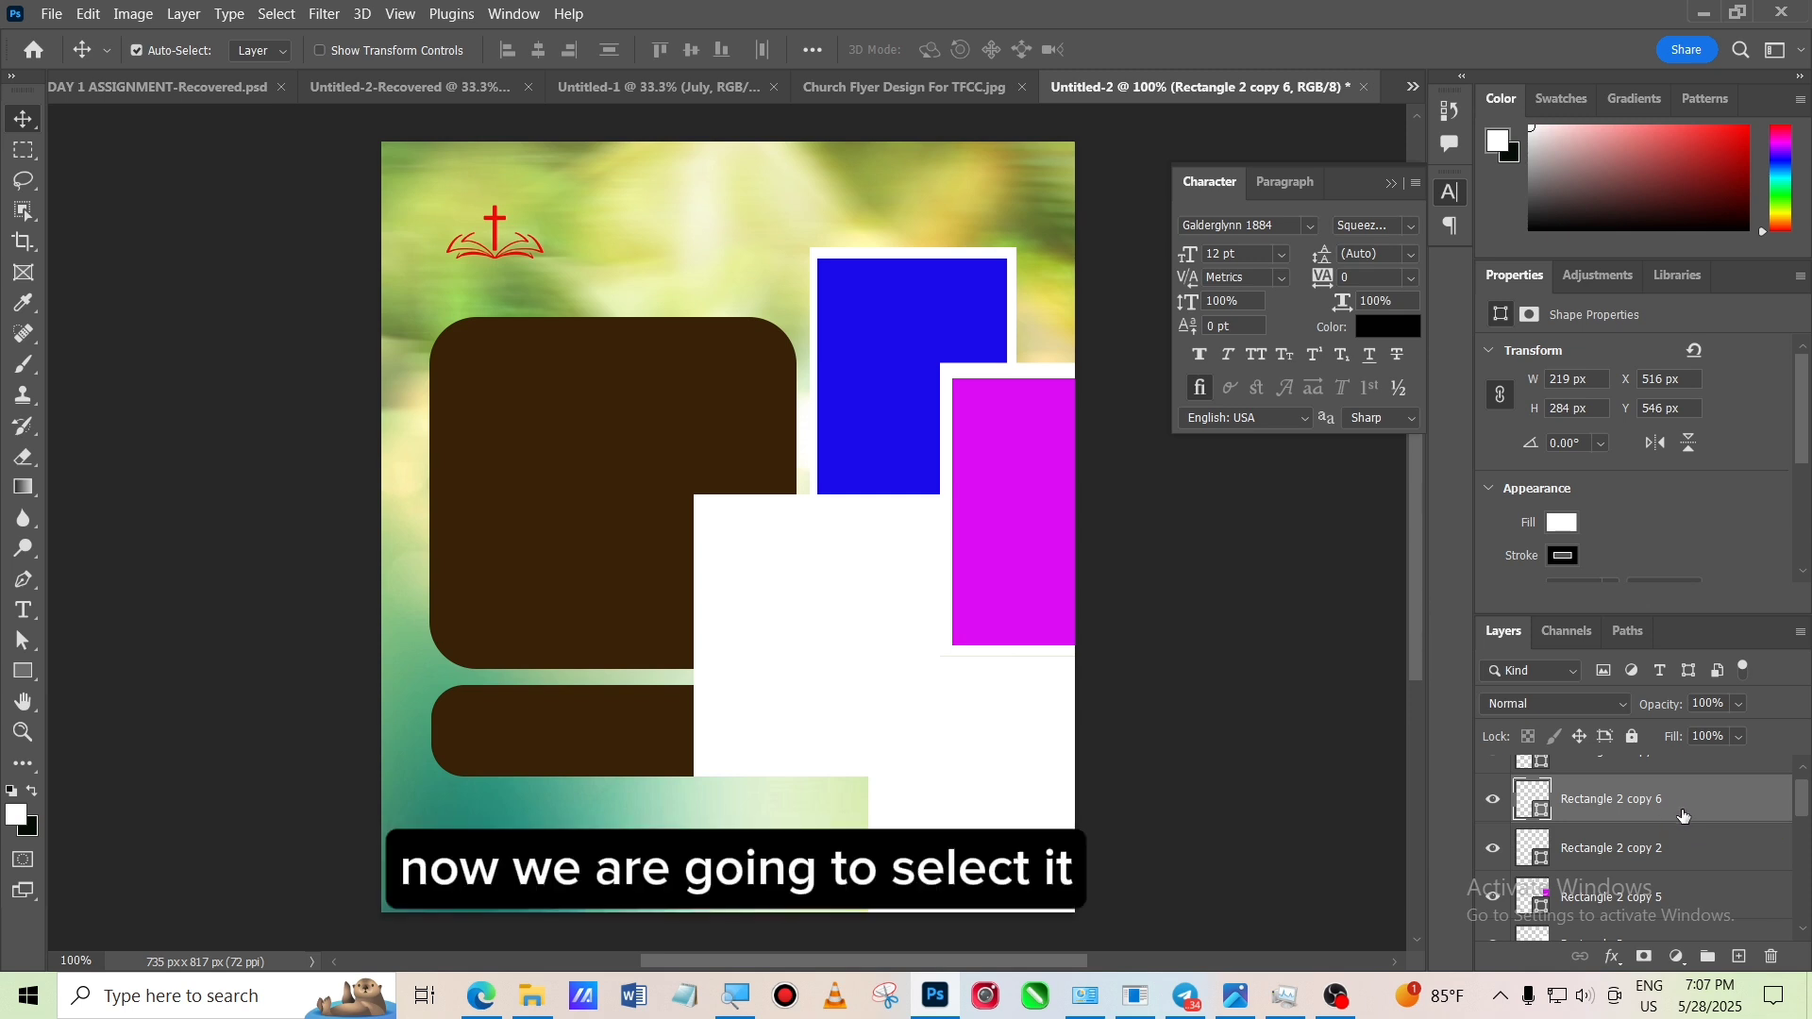
key("ctrl")
key("ctrl+t")
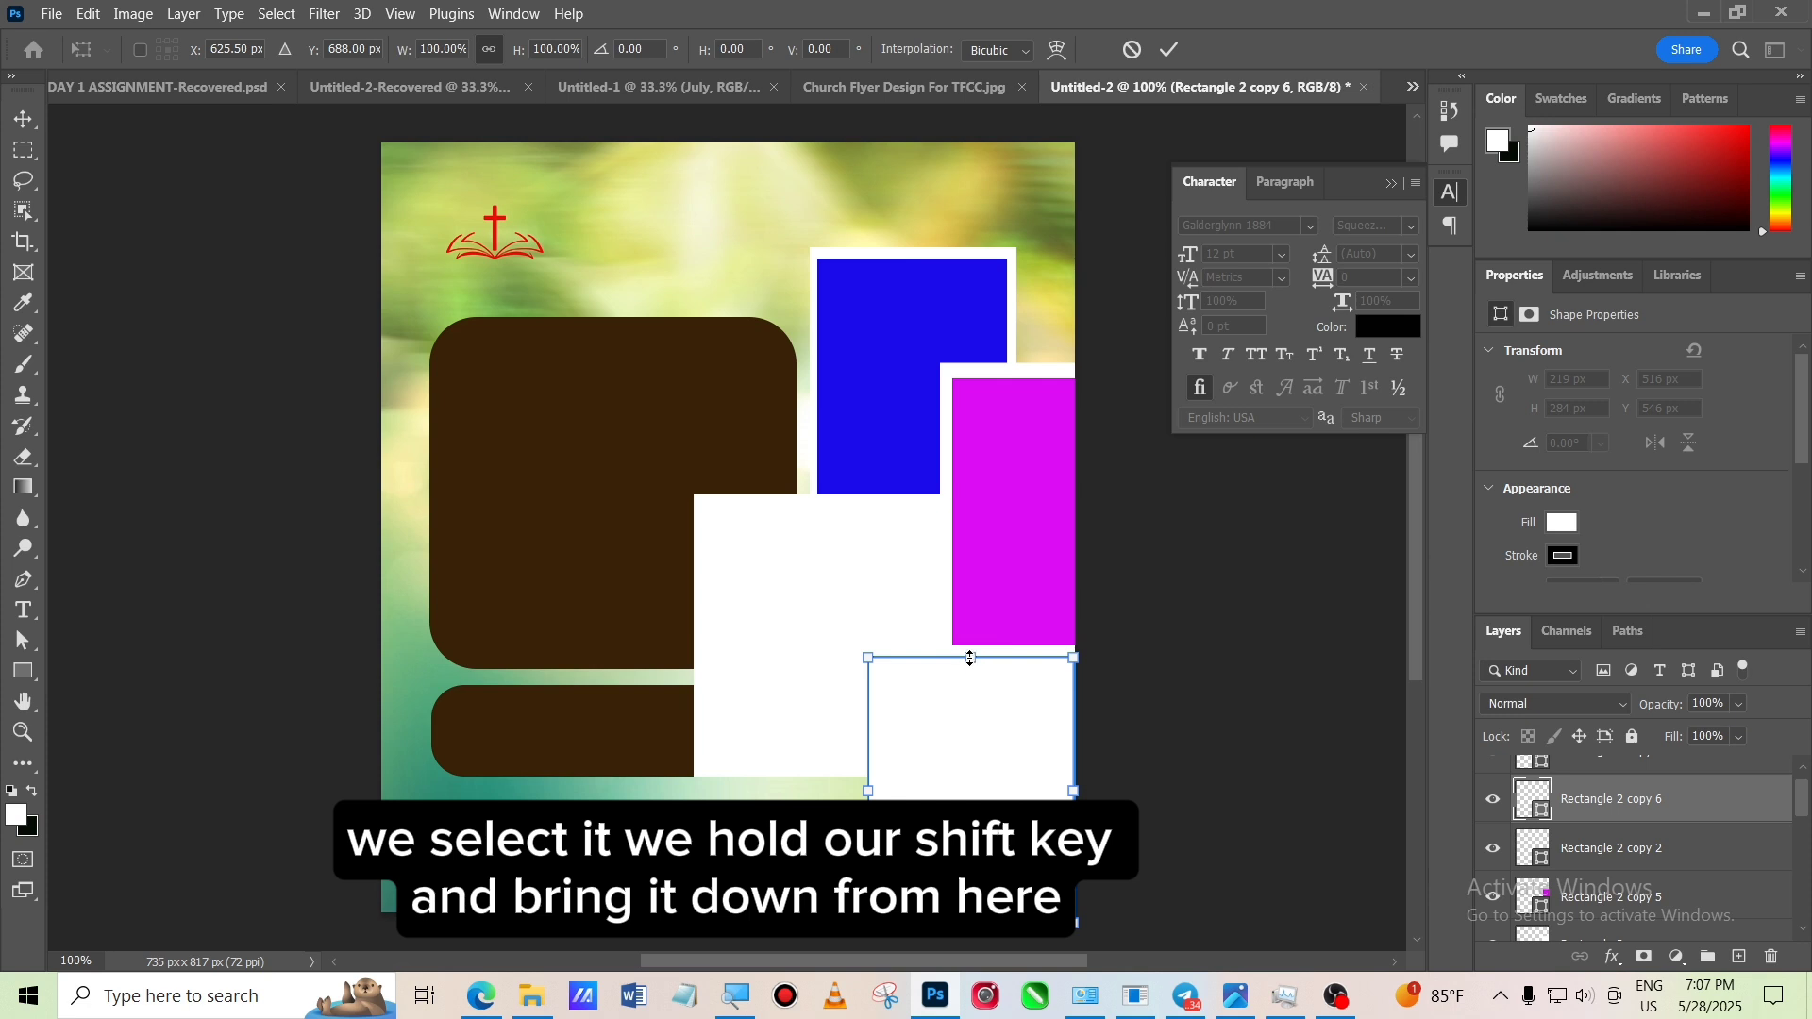
left_click_drag(971, 659, 971, 671)
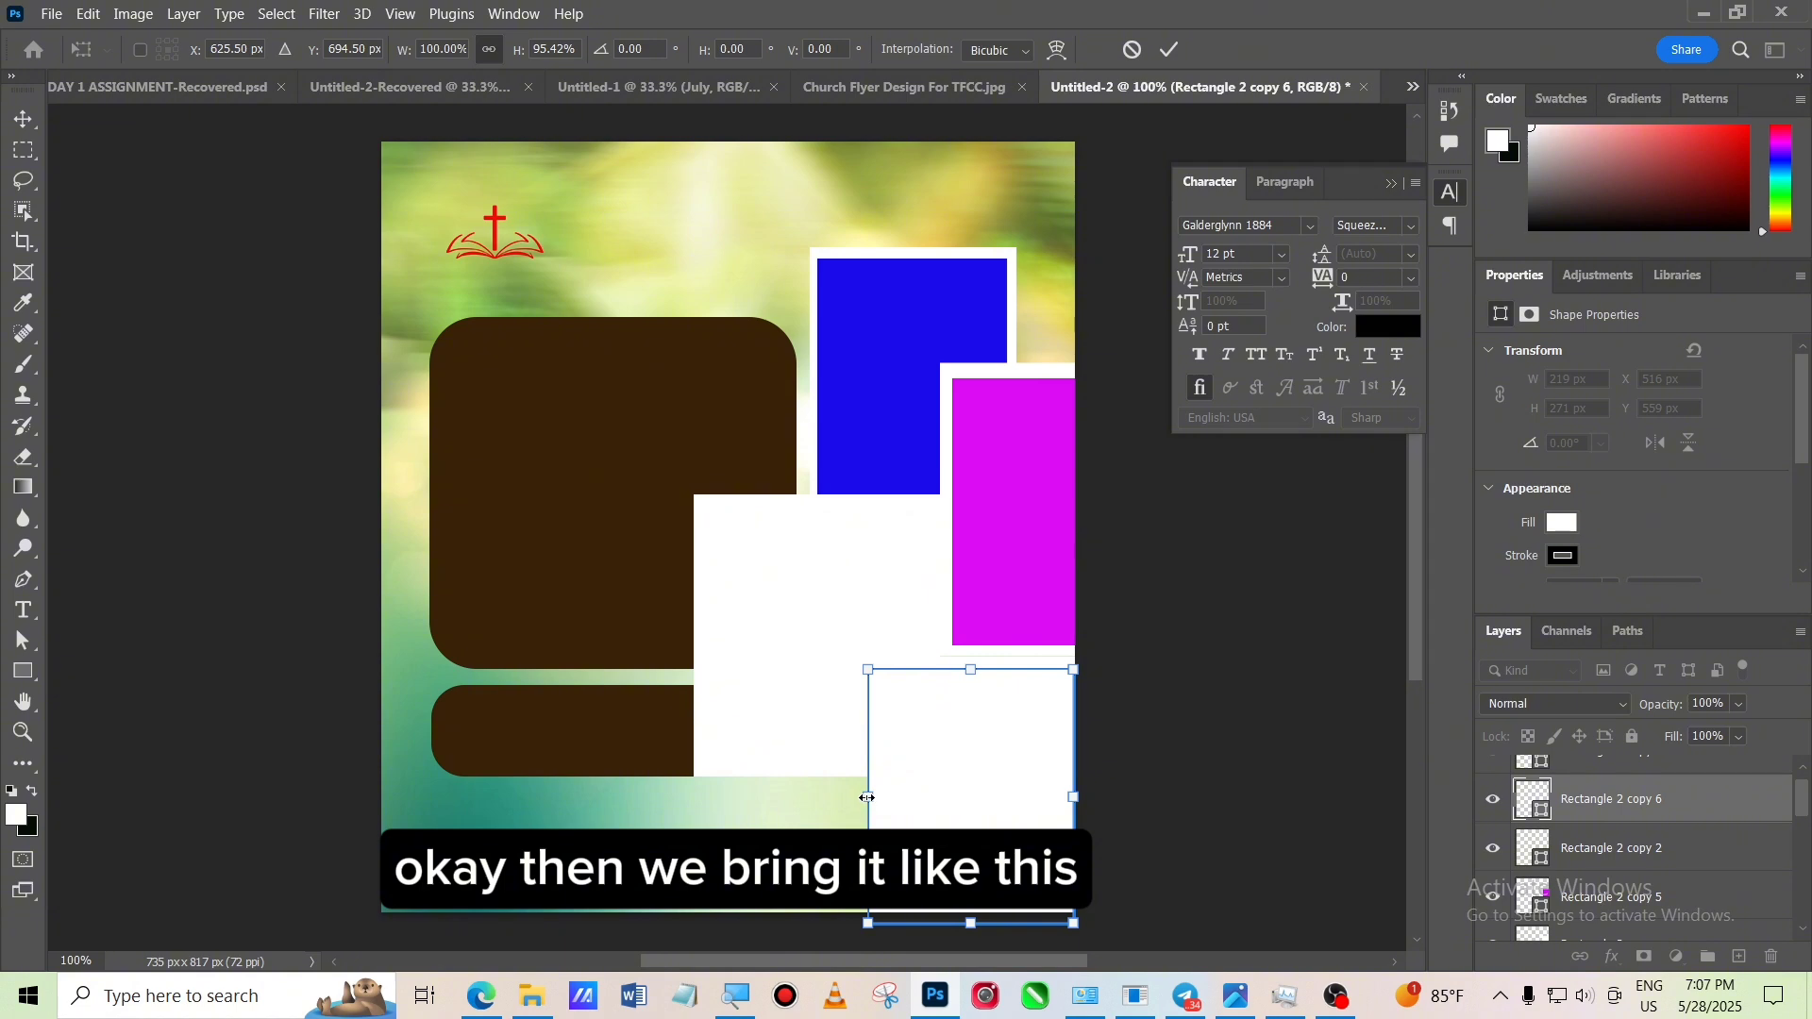
left_click_drag(868, 797, 878, 795)
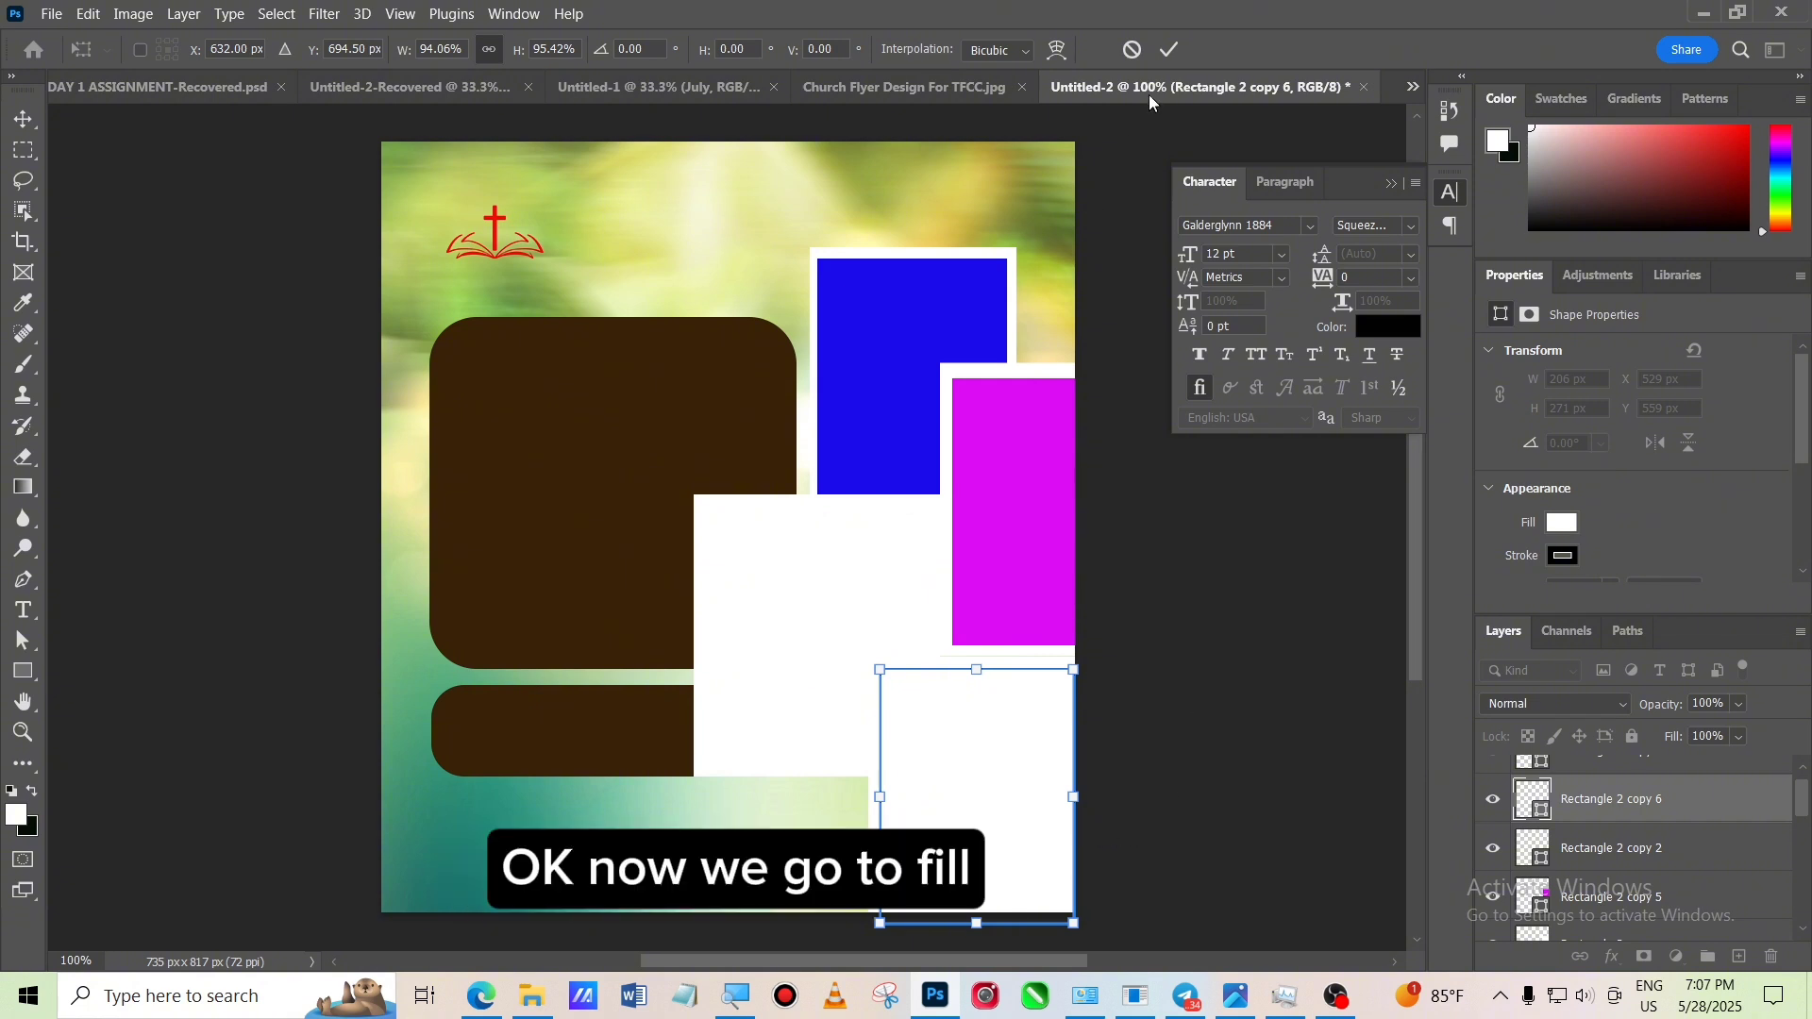
left_click(1173, 50)
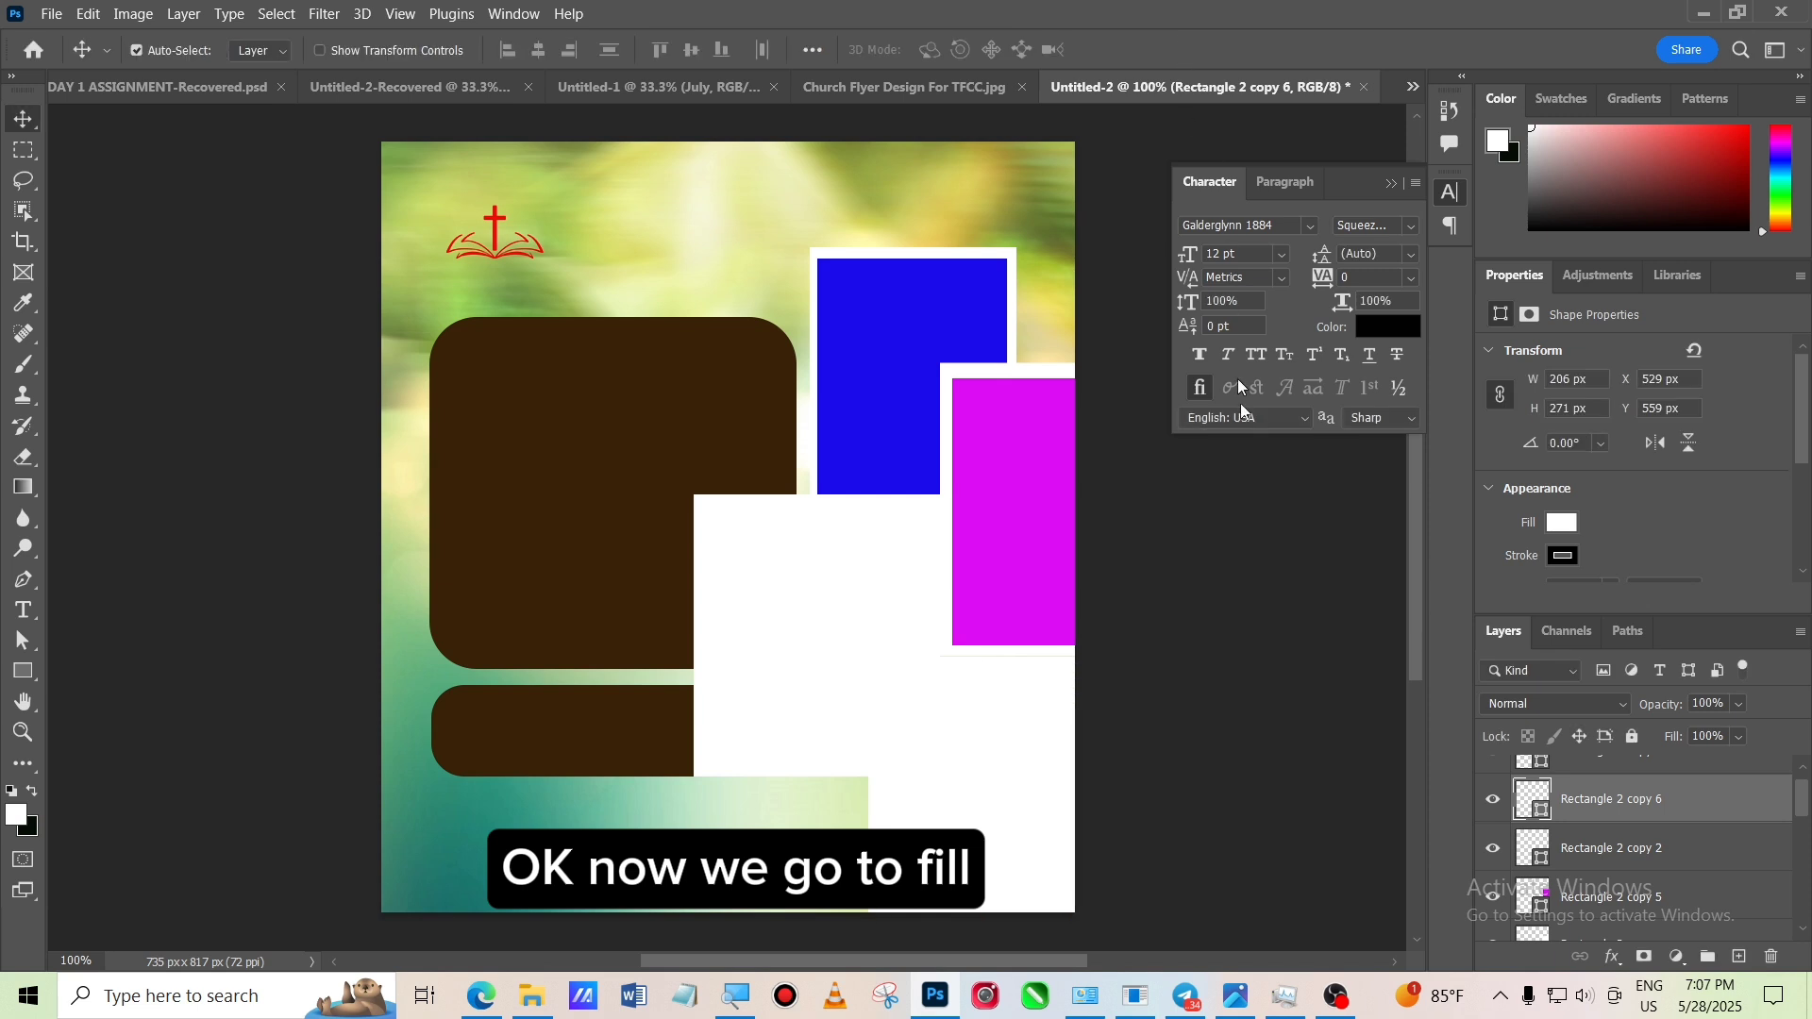
Fill the lower-right inset duplicate with the recently used orange-brown and deselect it
left_click(1561, 525)
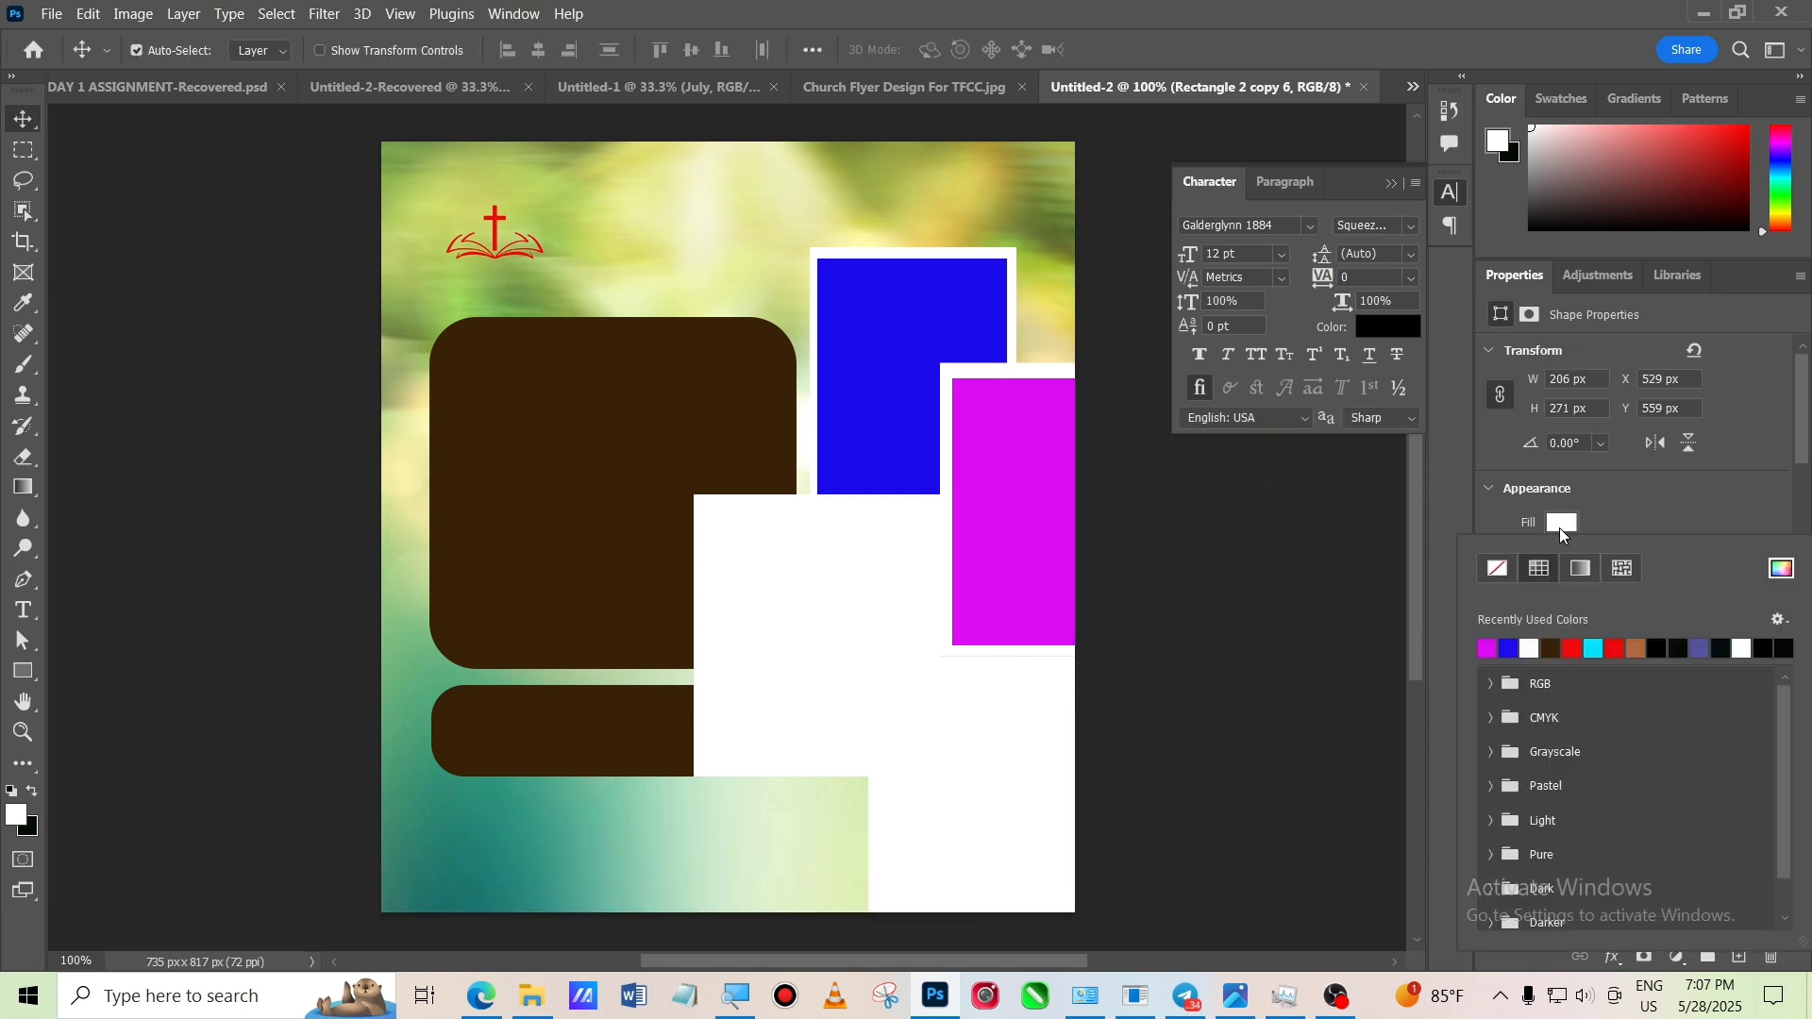
left_click(1639, 648)
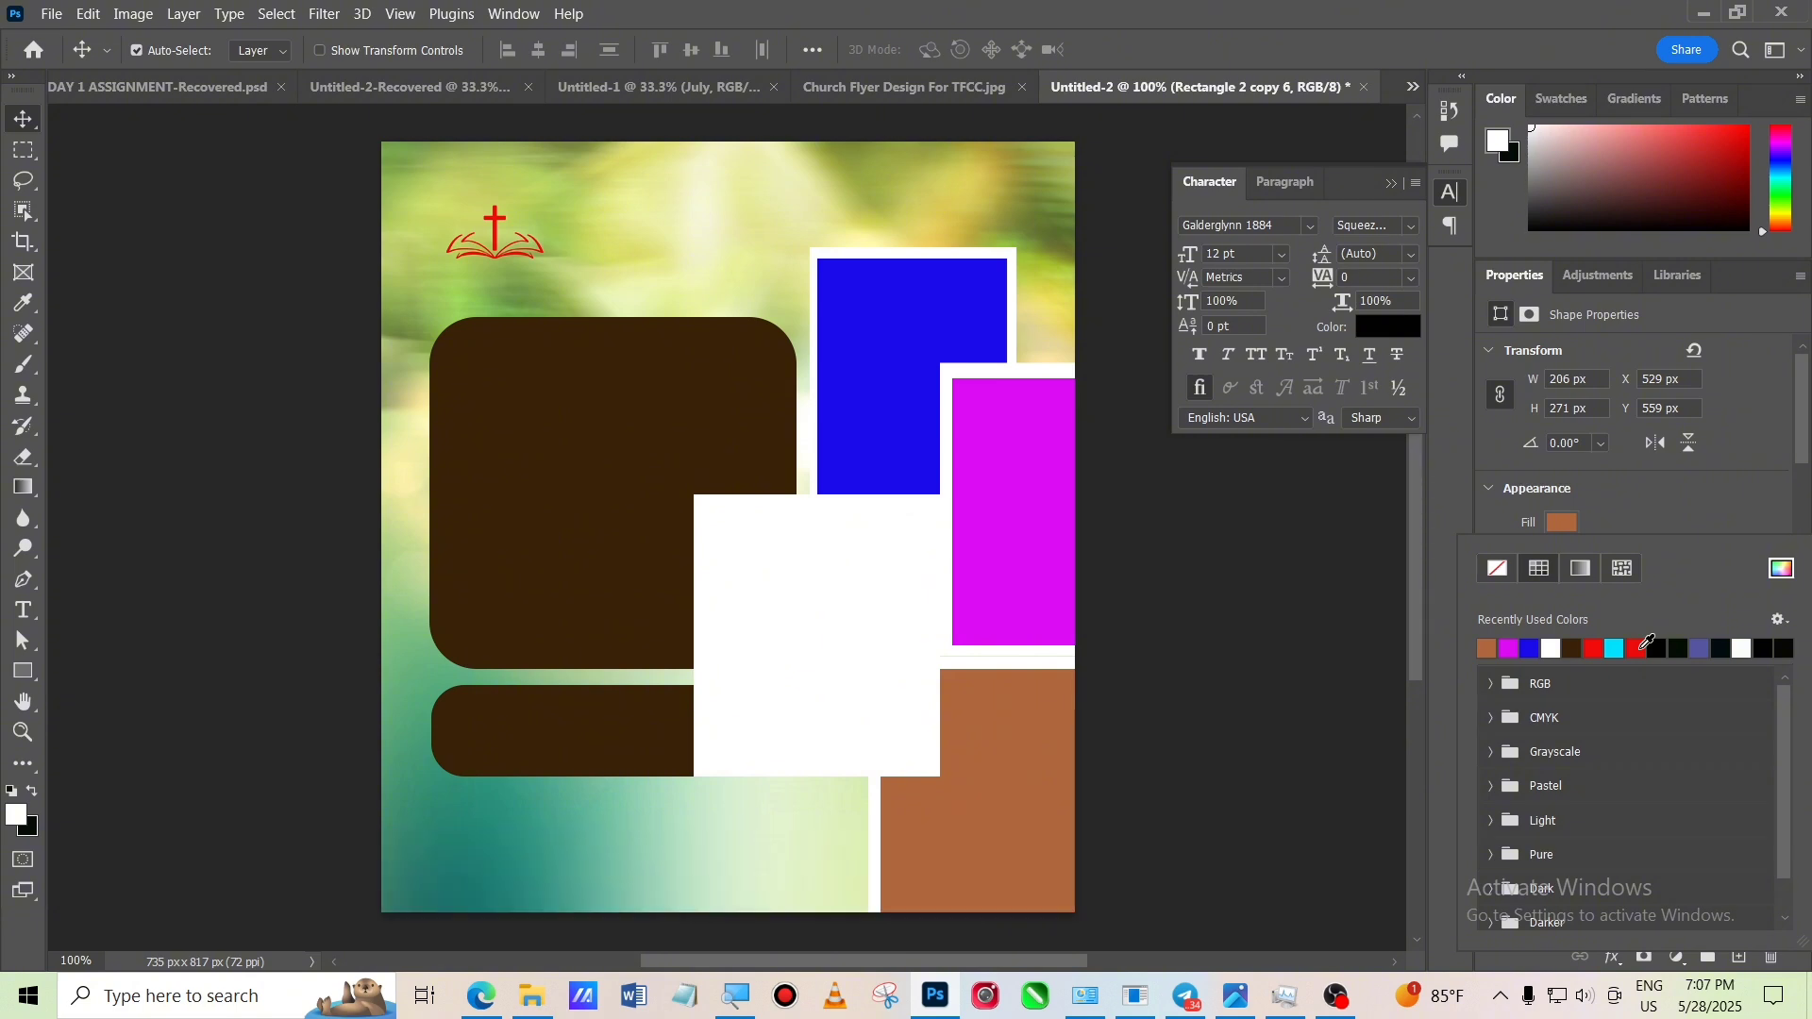
left_click(1326, 708)
left_click(1326, 709)
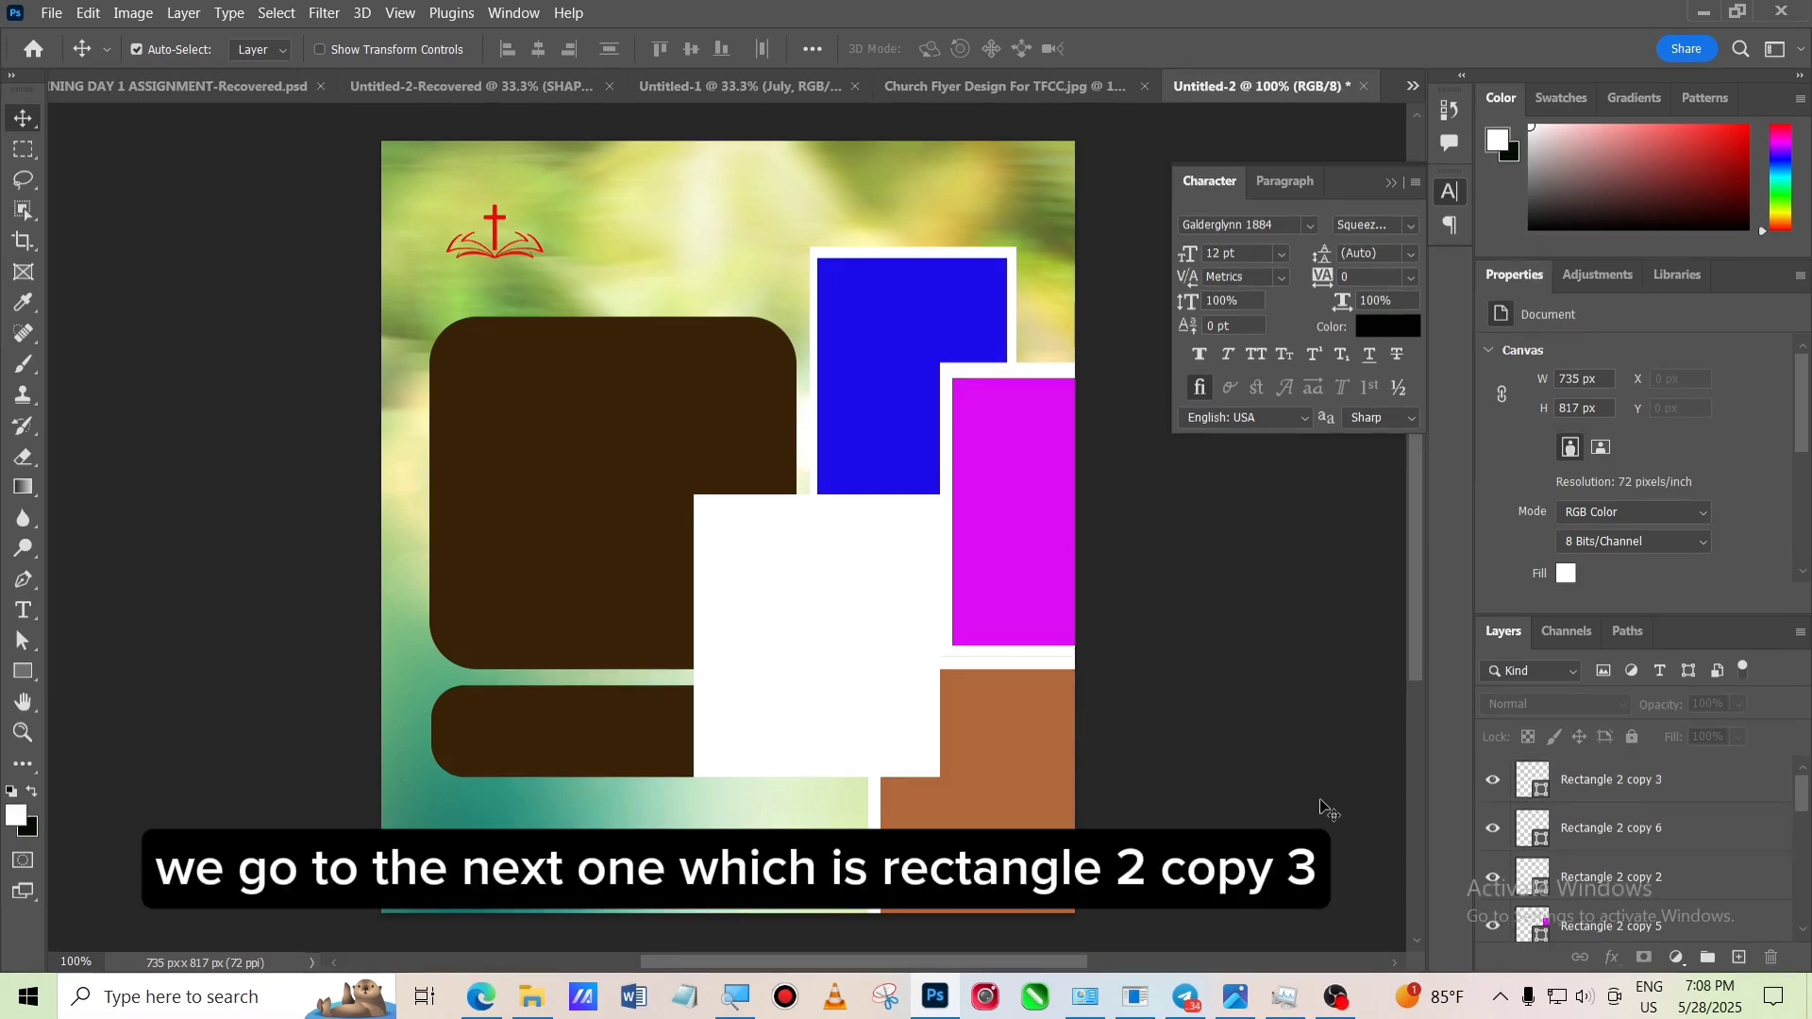
Toggle the Rectangle 2 copy 3 layer's visibility off and on to identify it, and duplicate the layer
left_click(1495, 783)
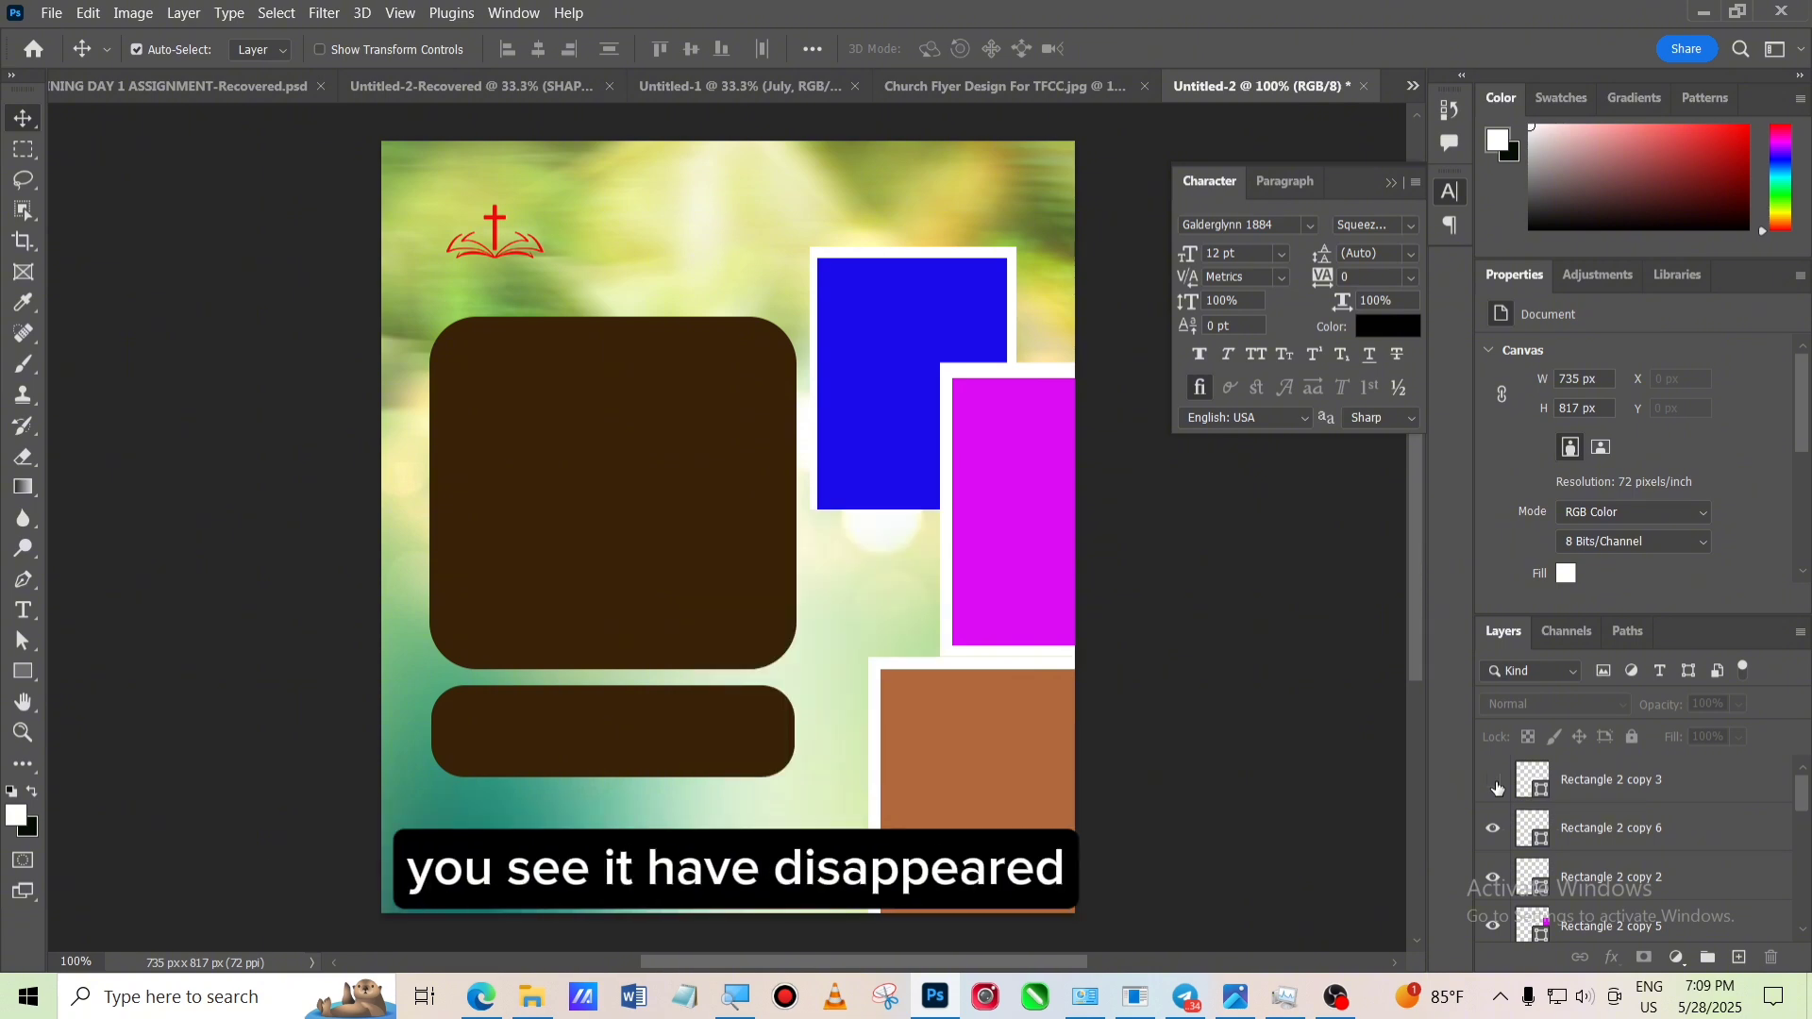
left_click(1496, 786)
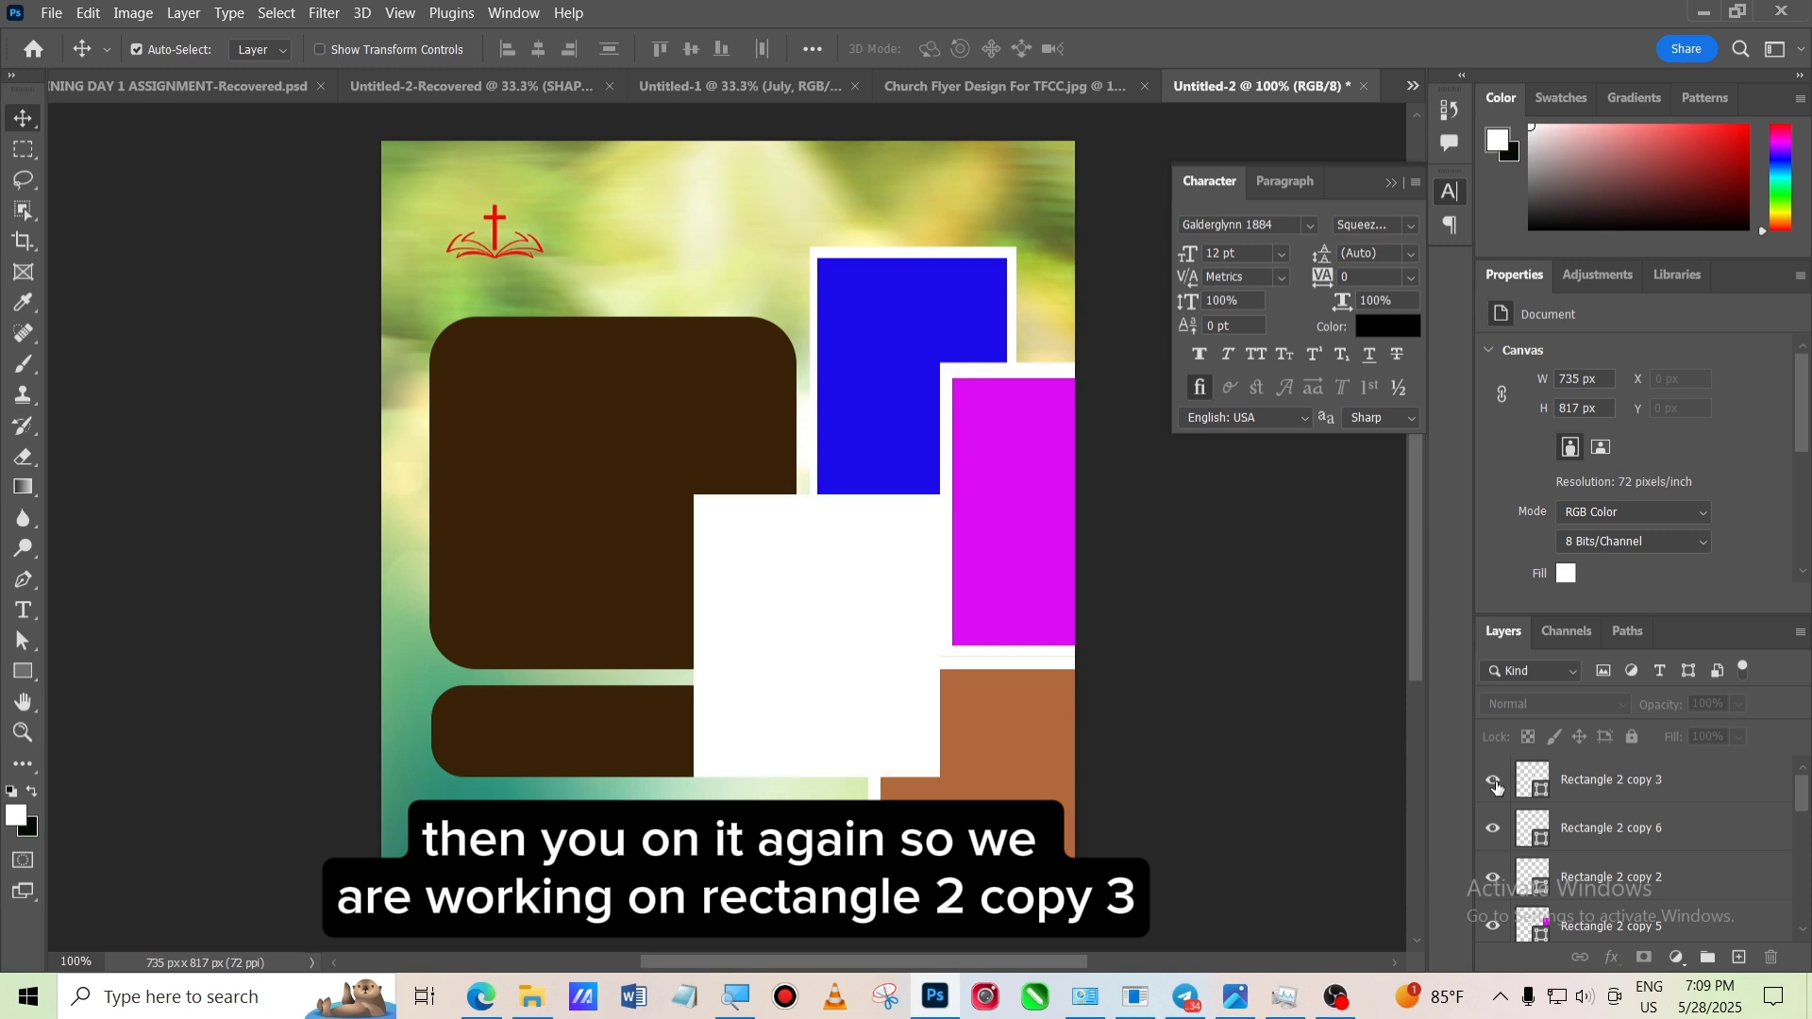
left_click(1601, 799)
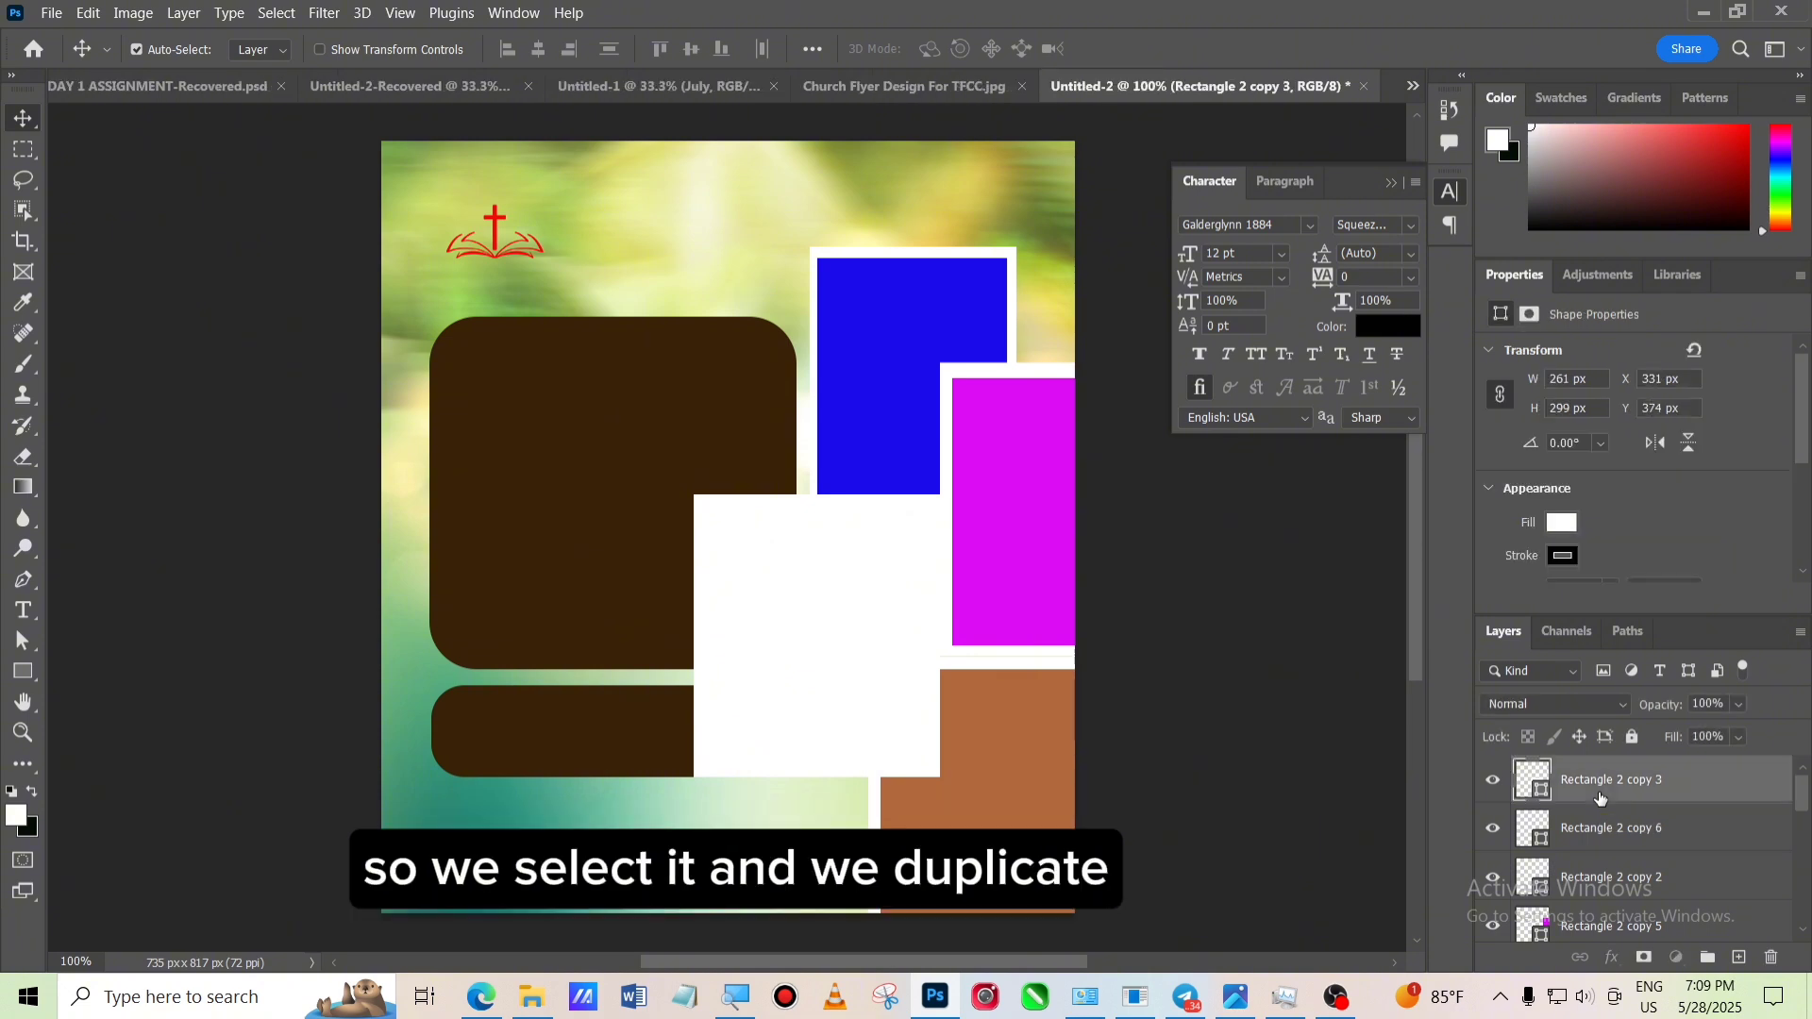
left_click_drag(1601, 799, 1742, 960)
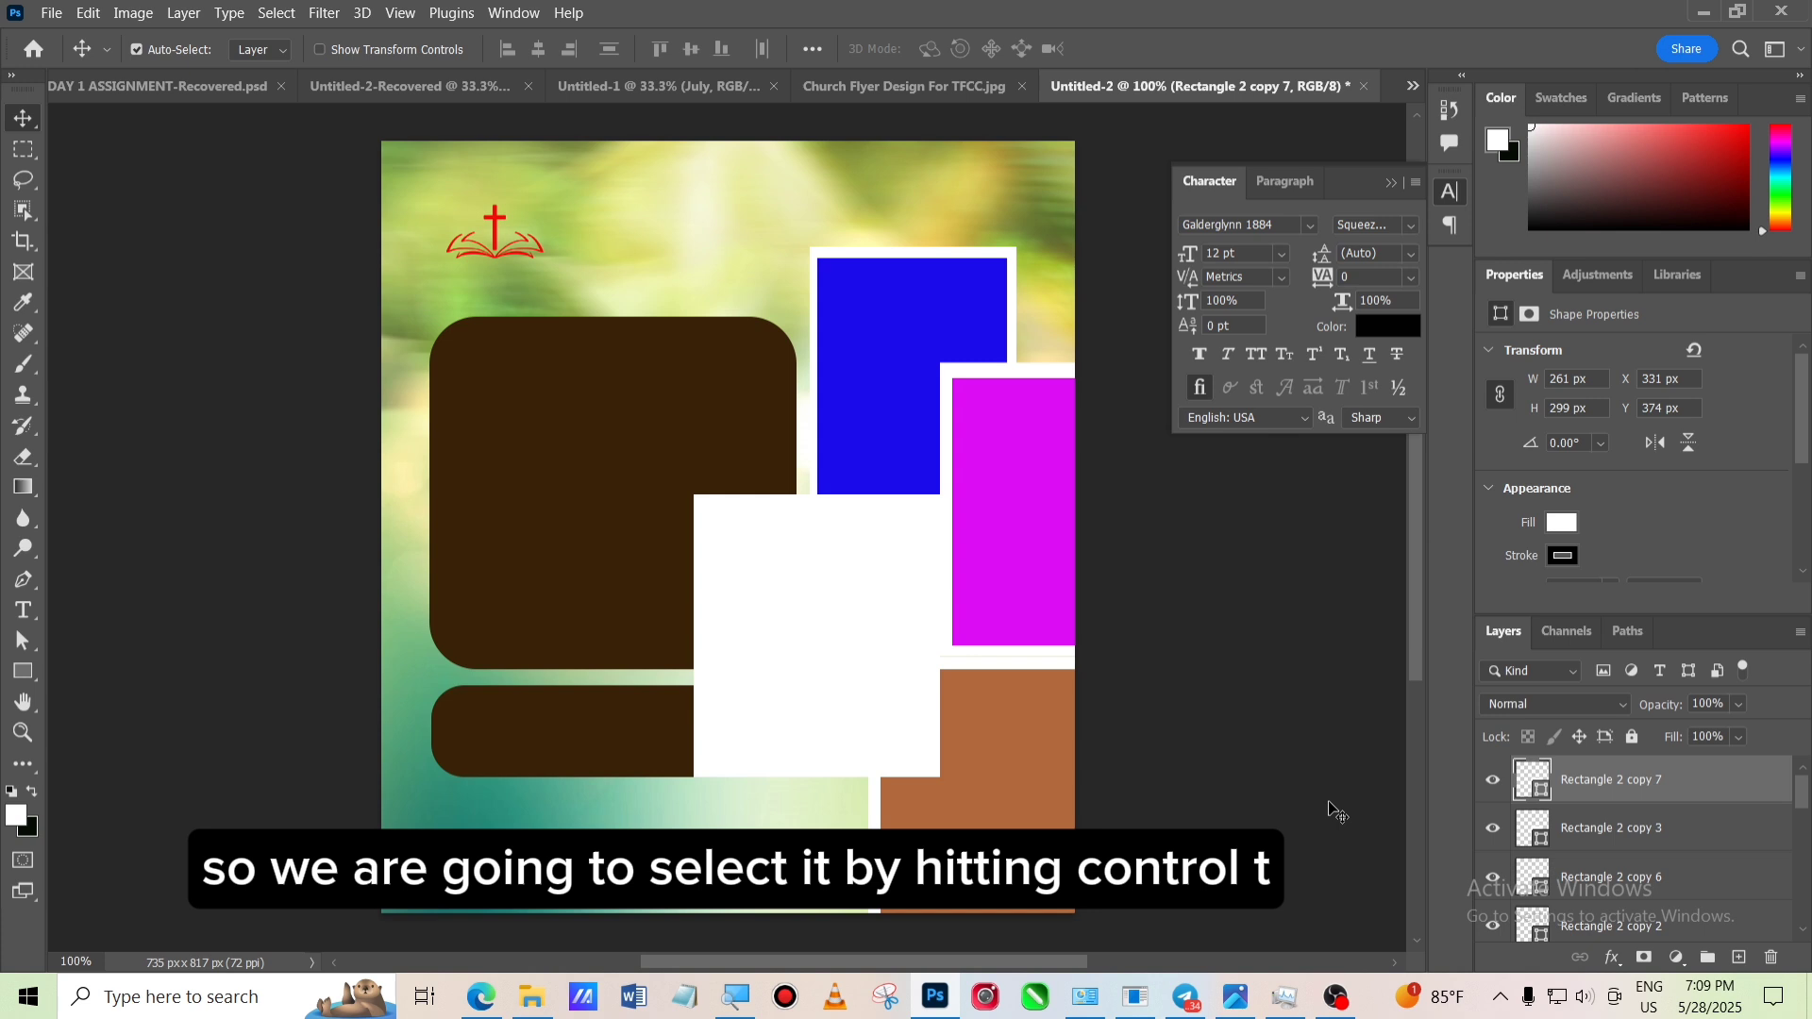
Shrink the duplicate of Rectangle 2 copy 3 non-proportionally to about 240 × 271 px, insetting all four edges within the white rectangle
key("ctrl+t")
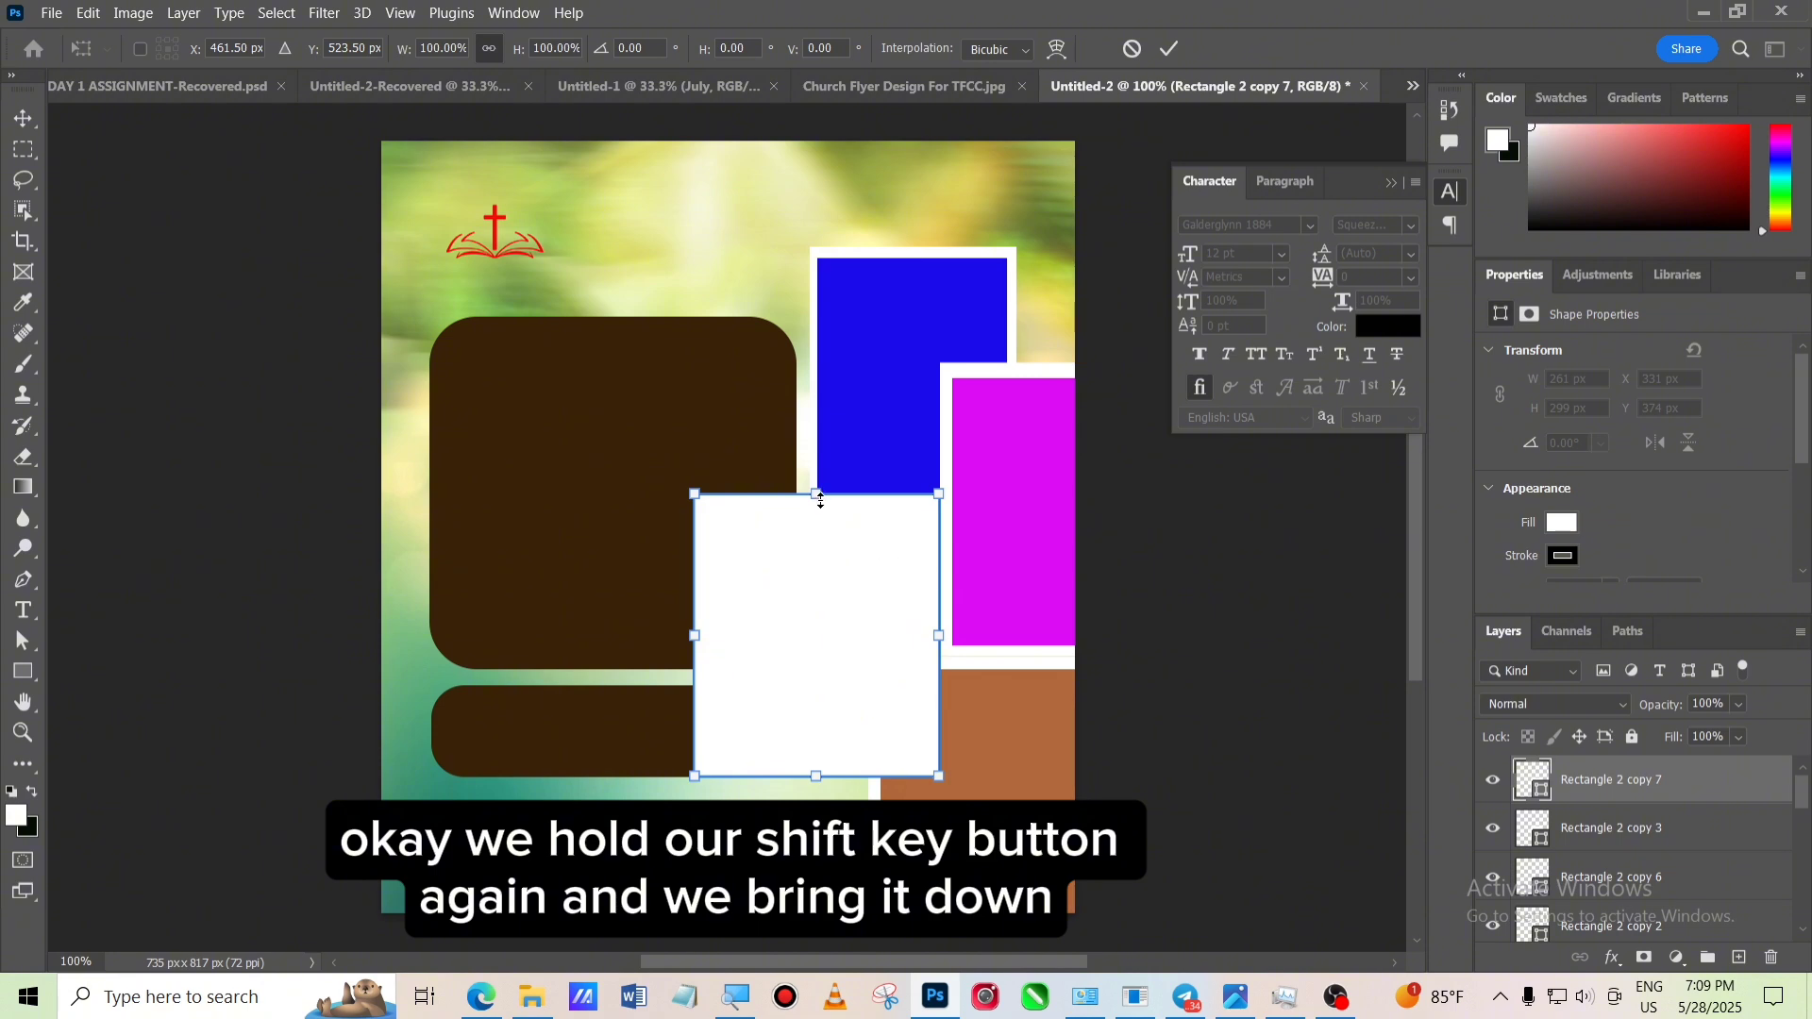
left_click_drag(820, 497, 842, 509)
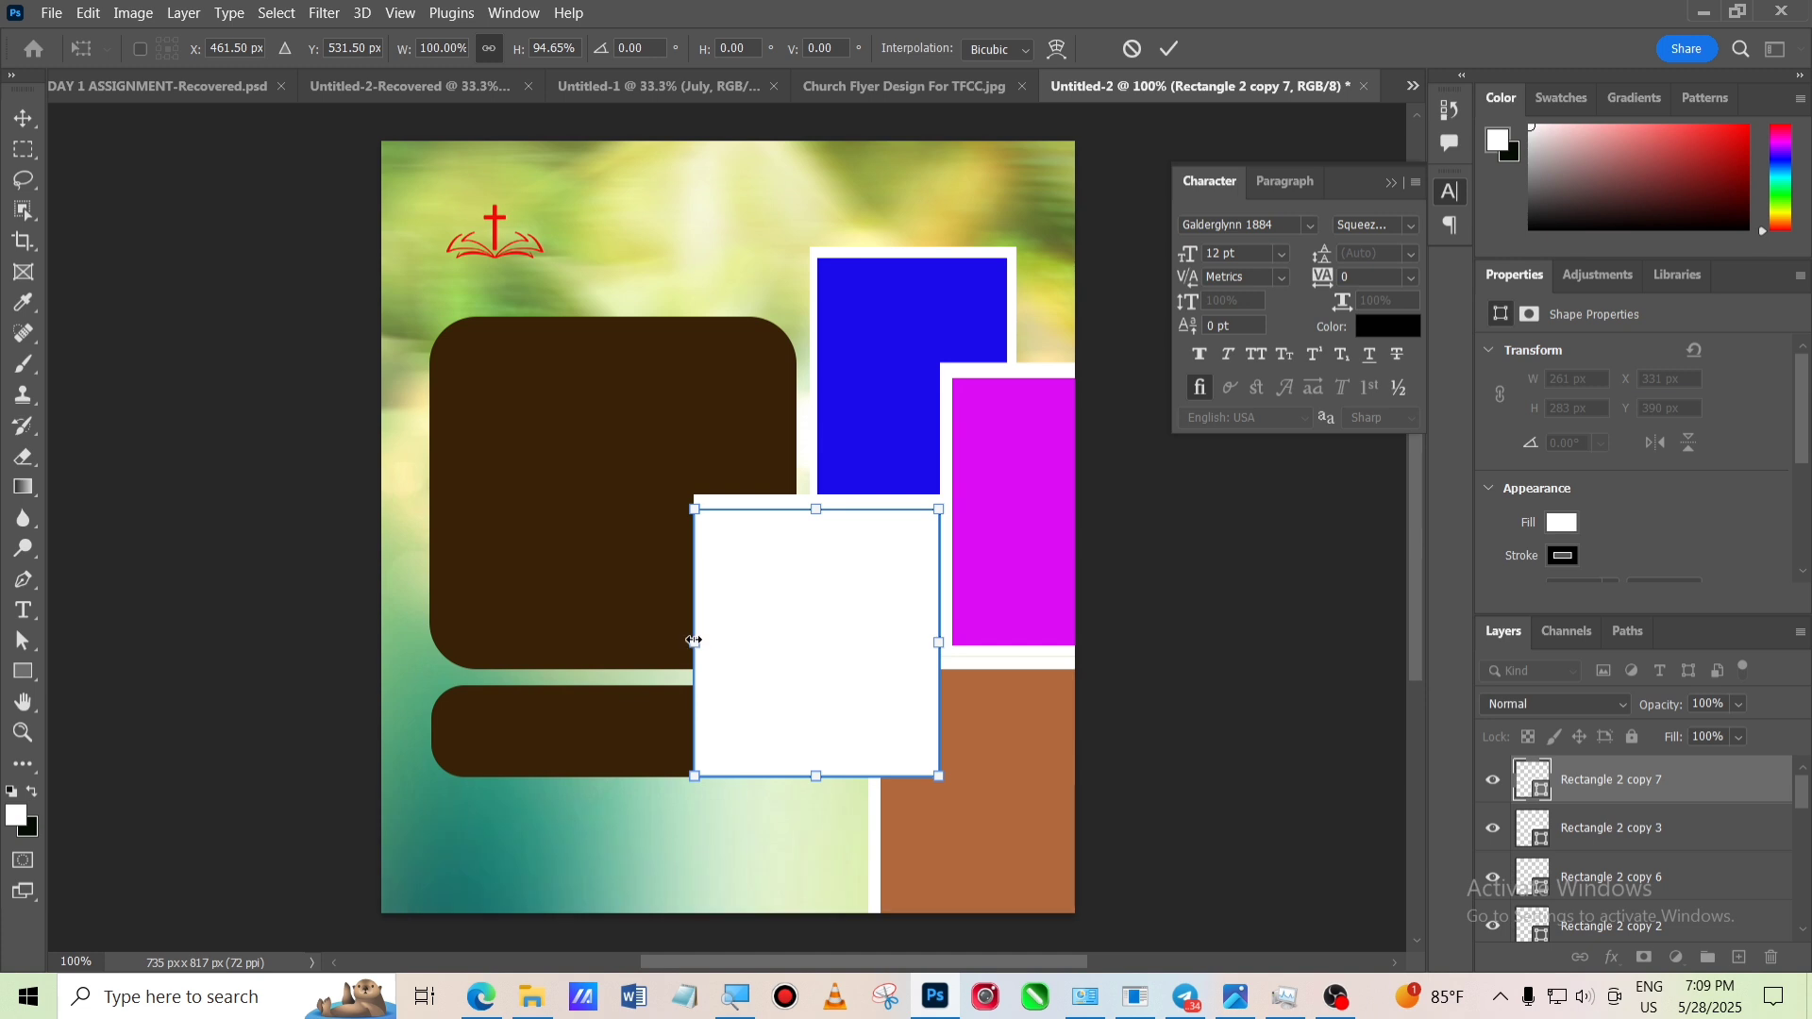
left_click_drag(694, 644, 704, 644)
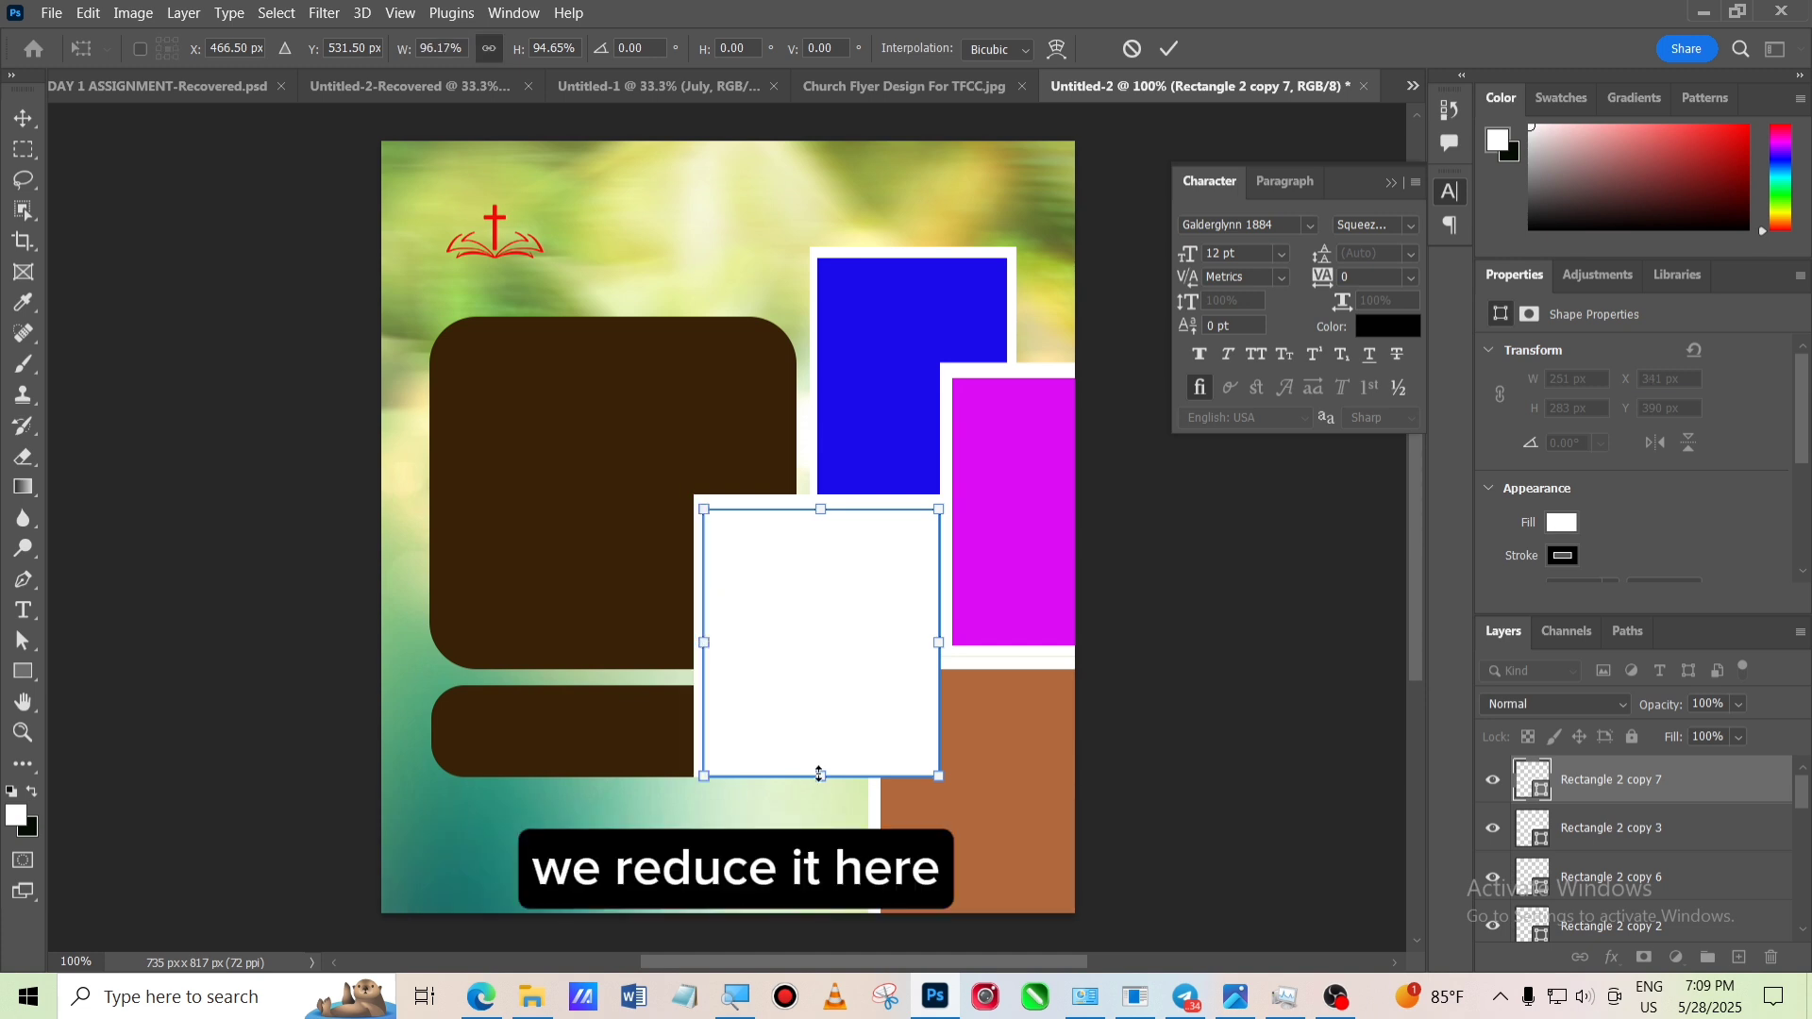
left_click_drag(820, 774, 821, 763)
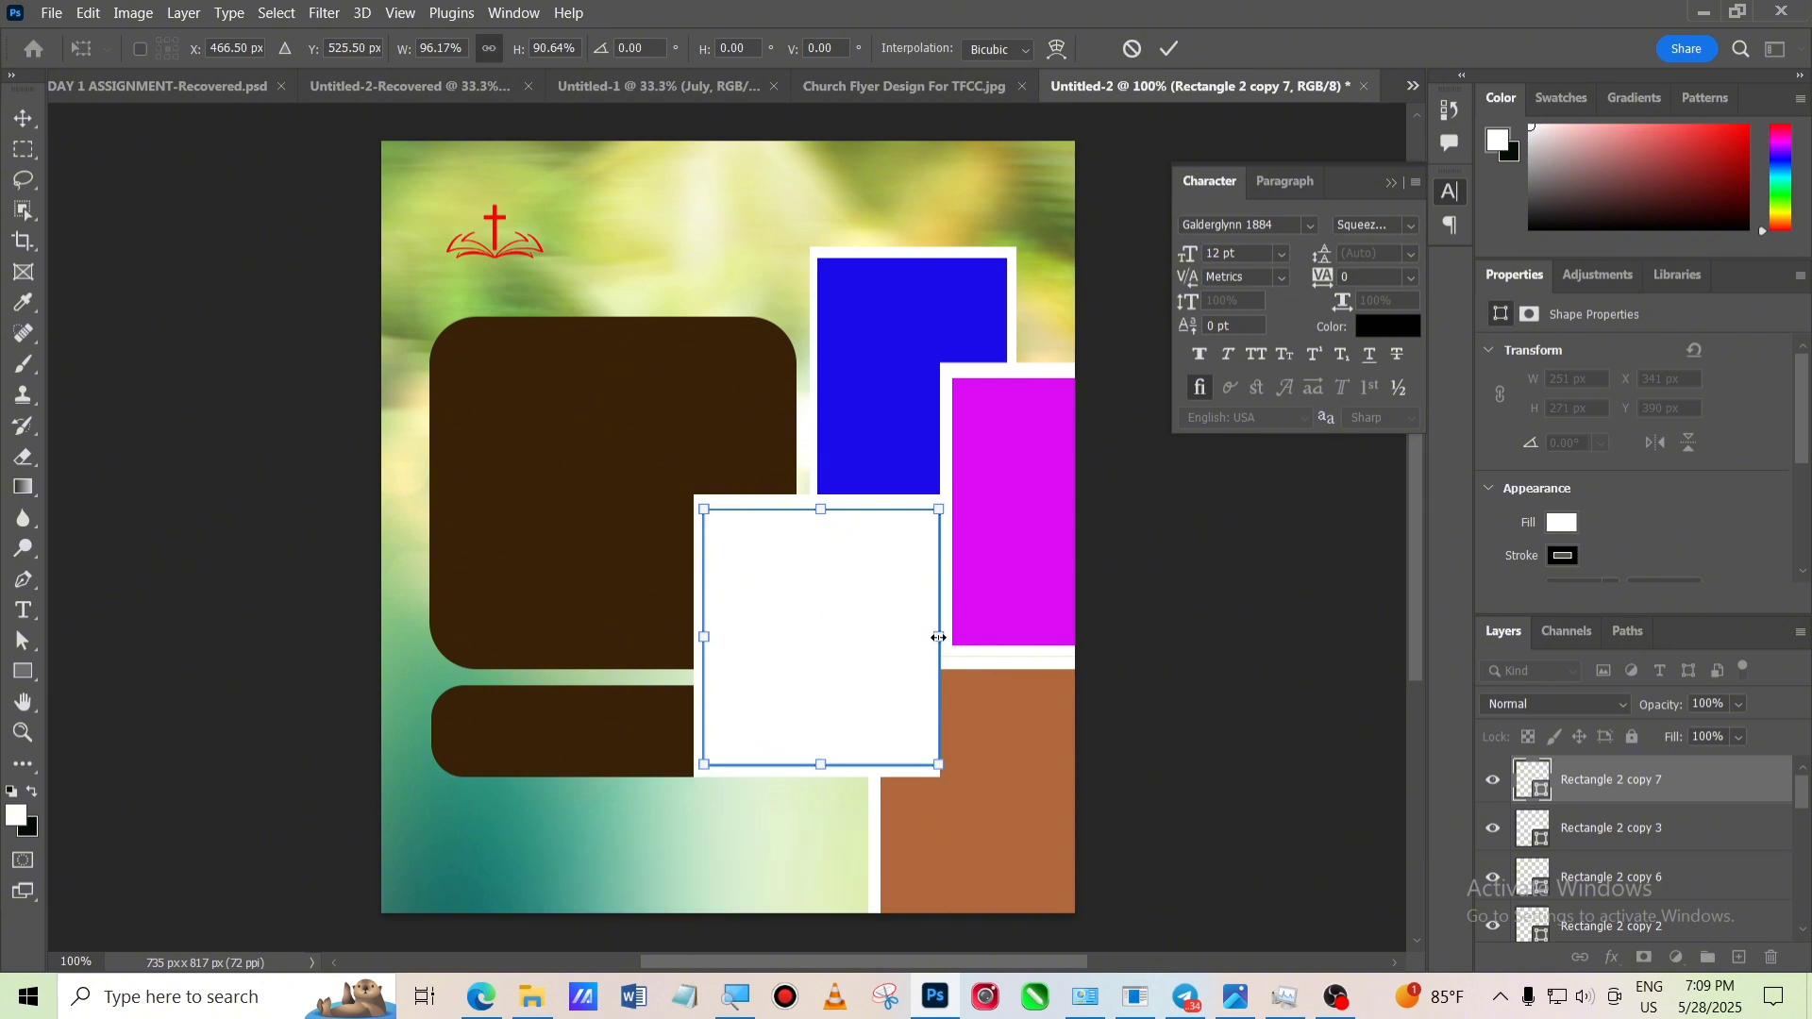
left_click_drag(938, 638, 928, 640)
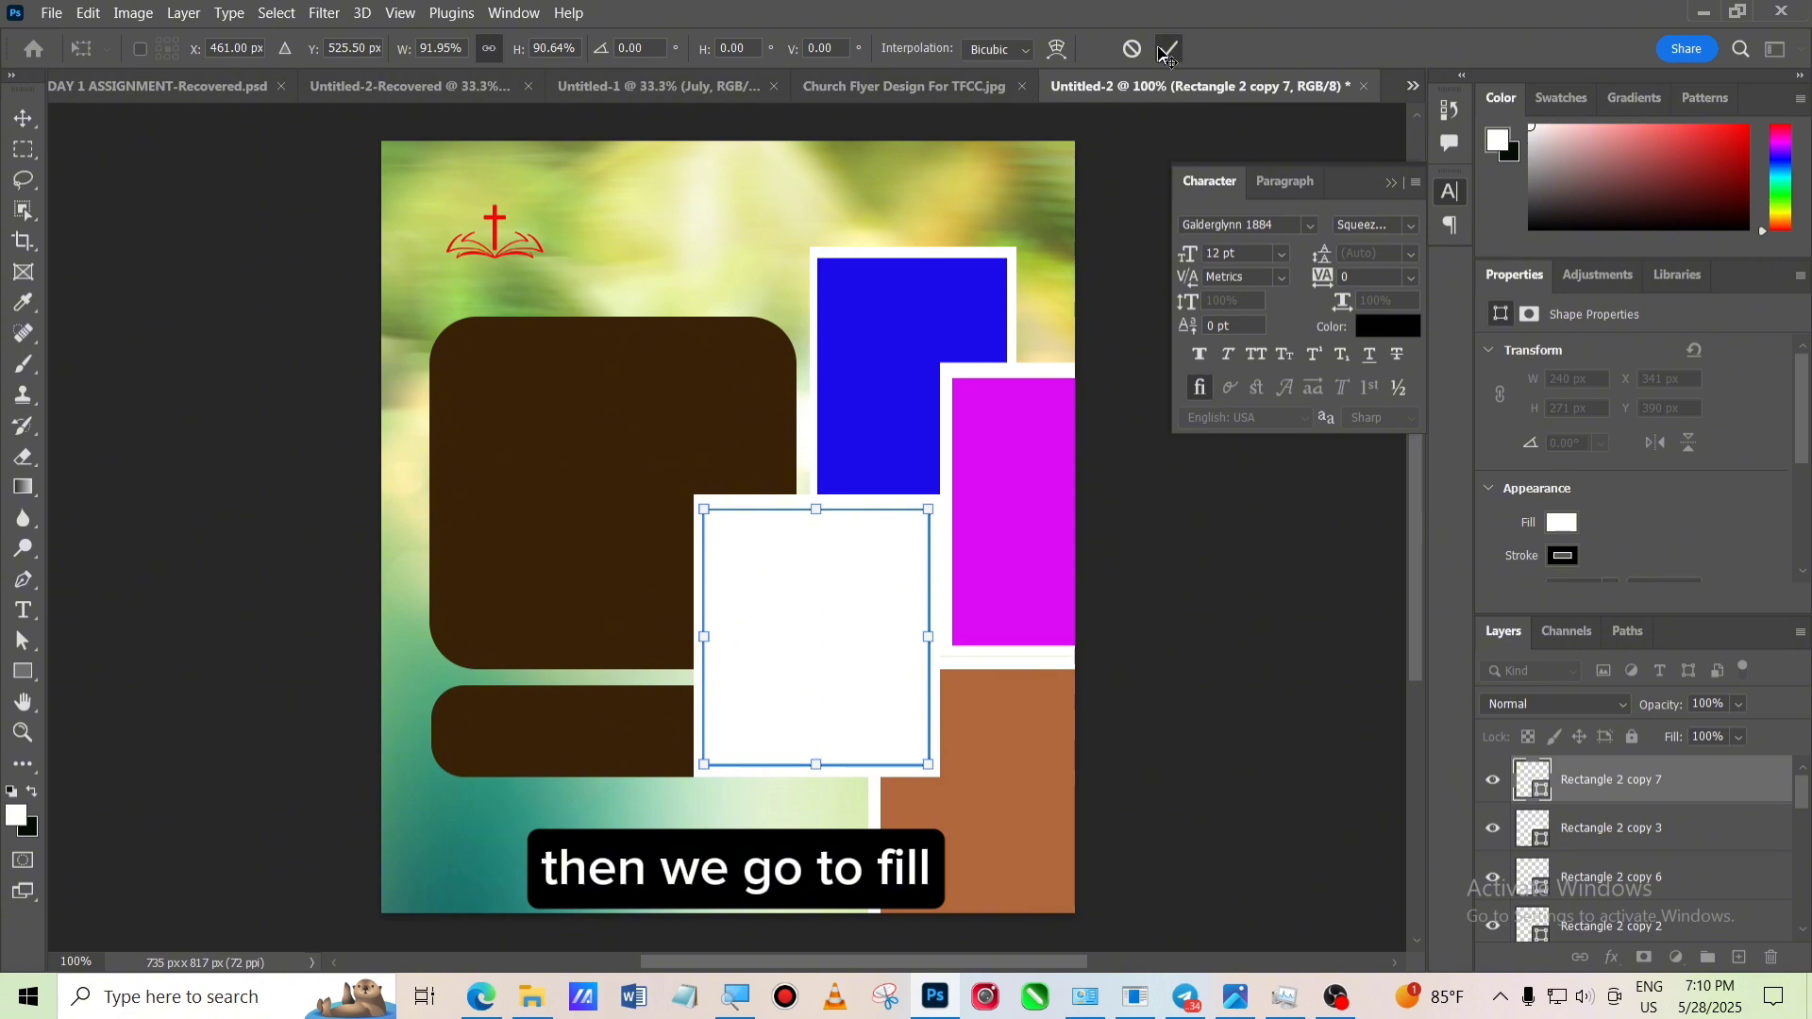
left_click(1169, 52)
Fill the central inset duplicate with the recently used slate purple-blue and deselect it
left_click(1566, 522)
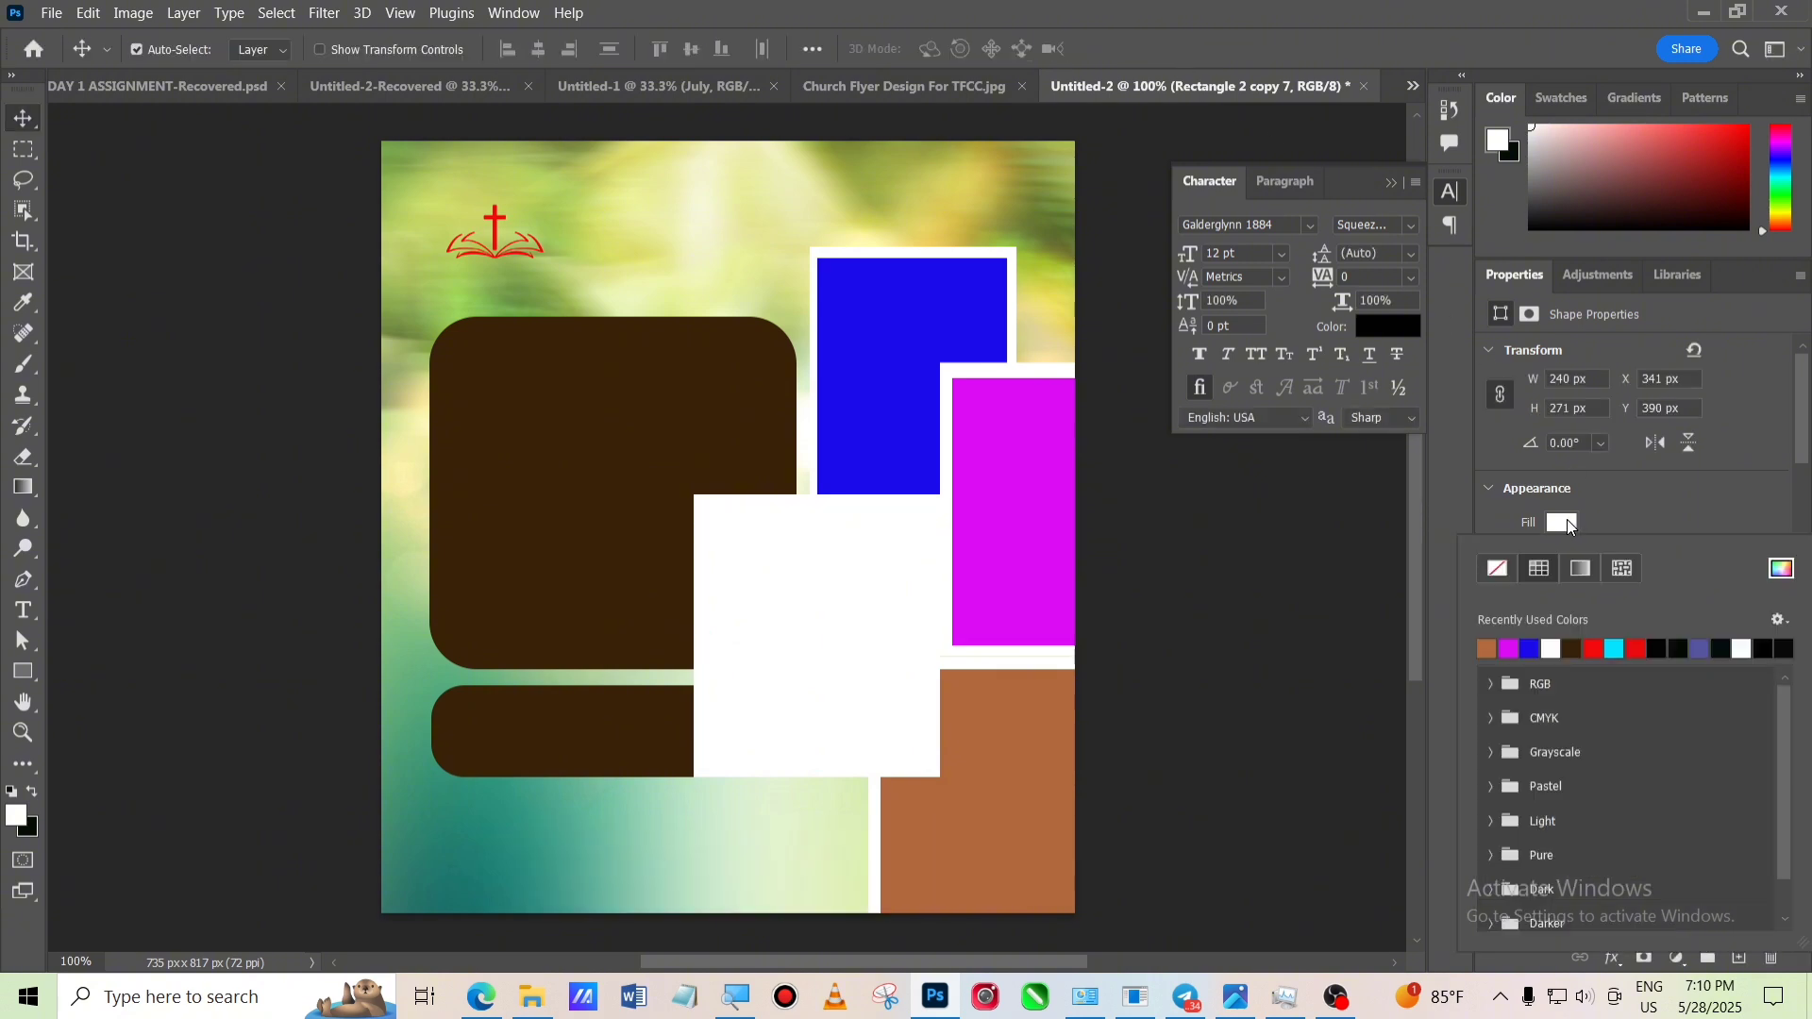
left_click(1701, 646)
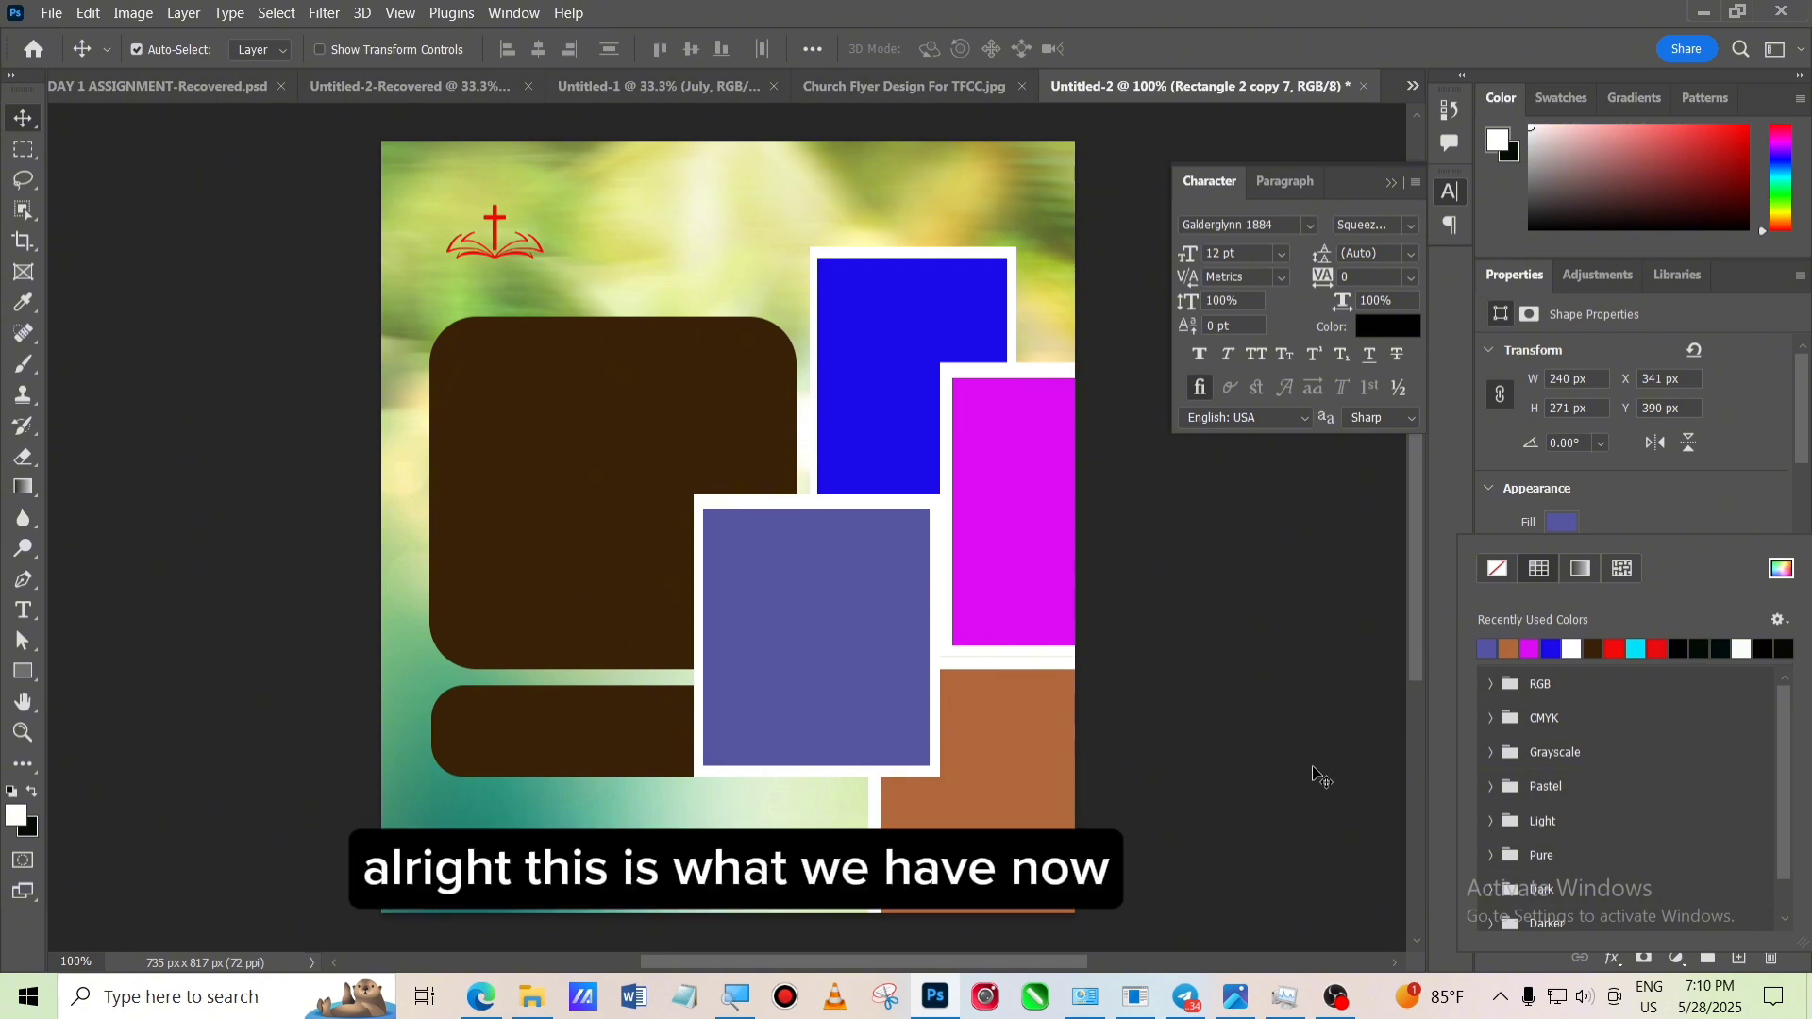
left_click(1260, 772)
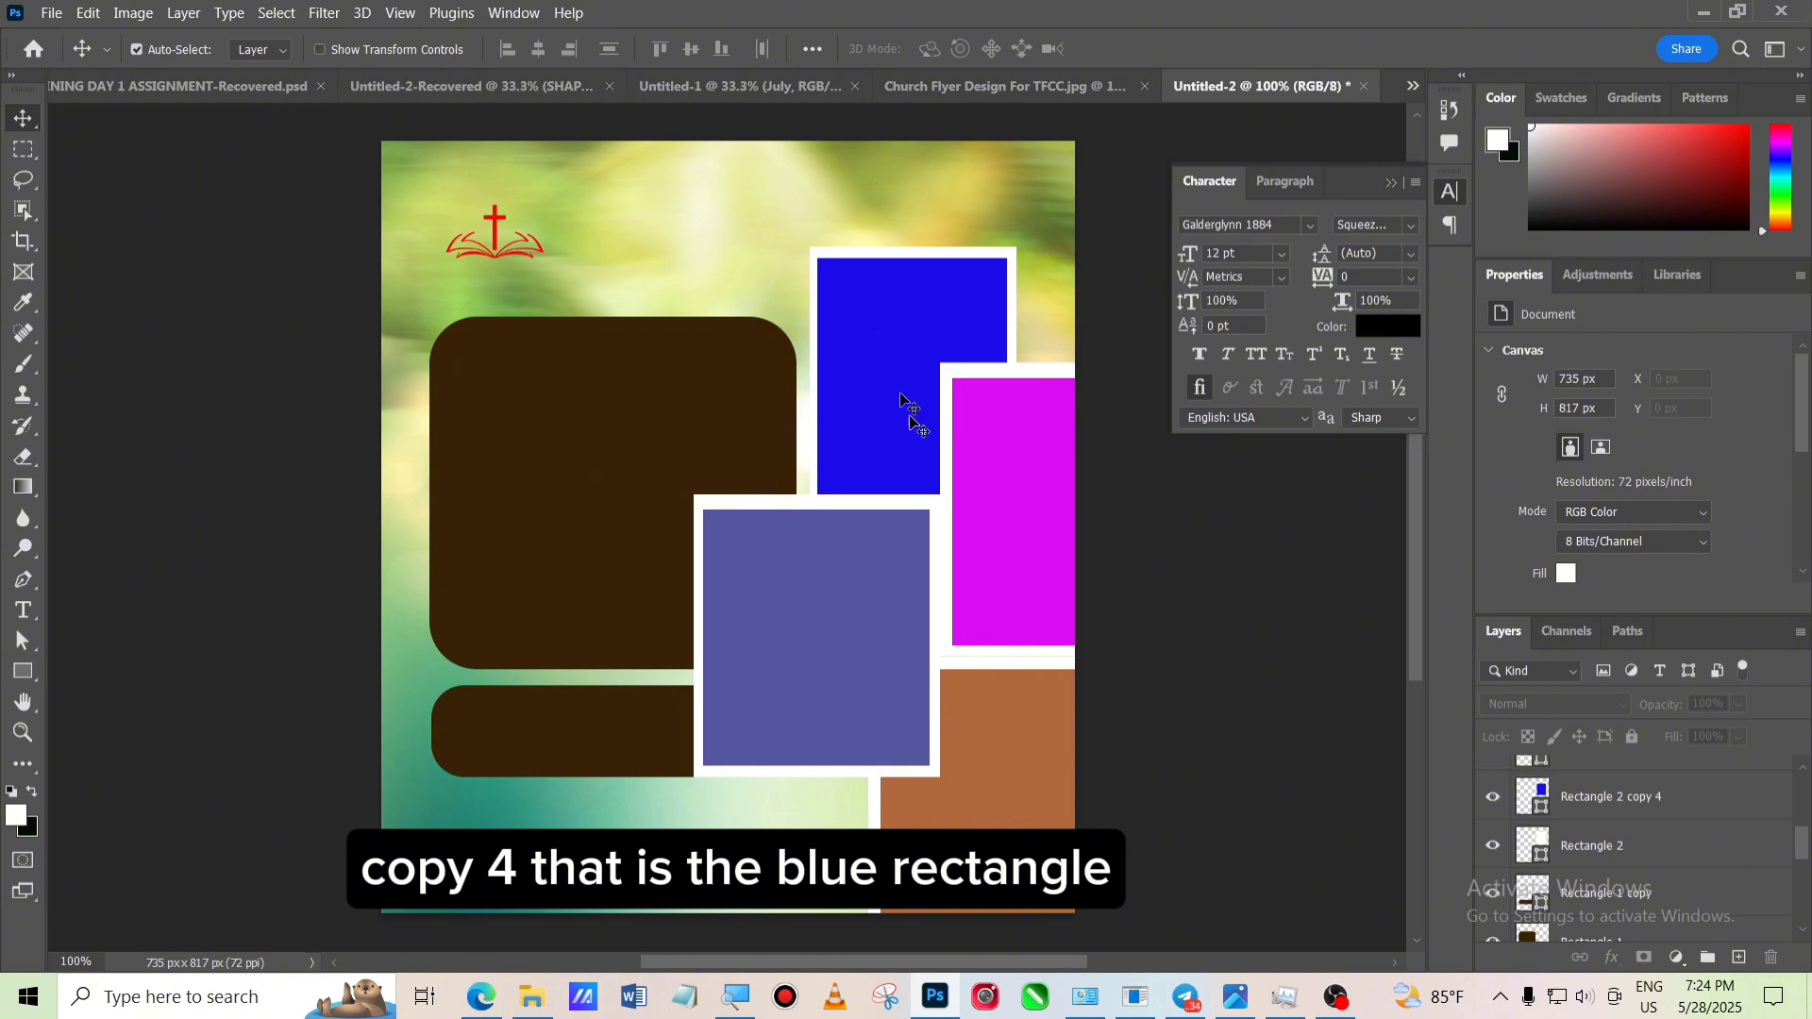
Toggle the Rectangle 2 copy 4 layer's visibility off and on to identify it, and select the layer
left_click(1494, 800)
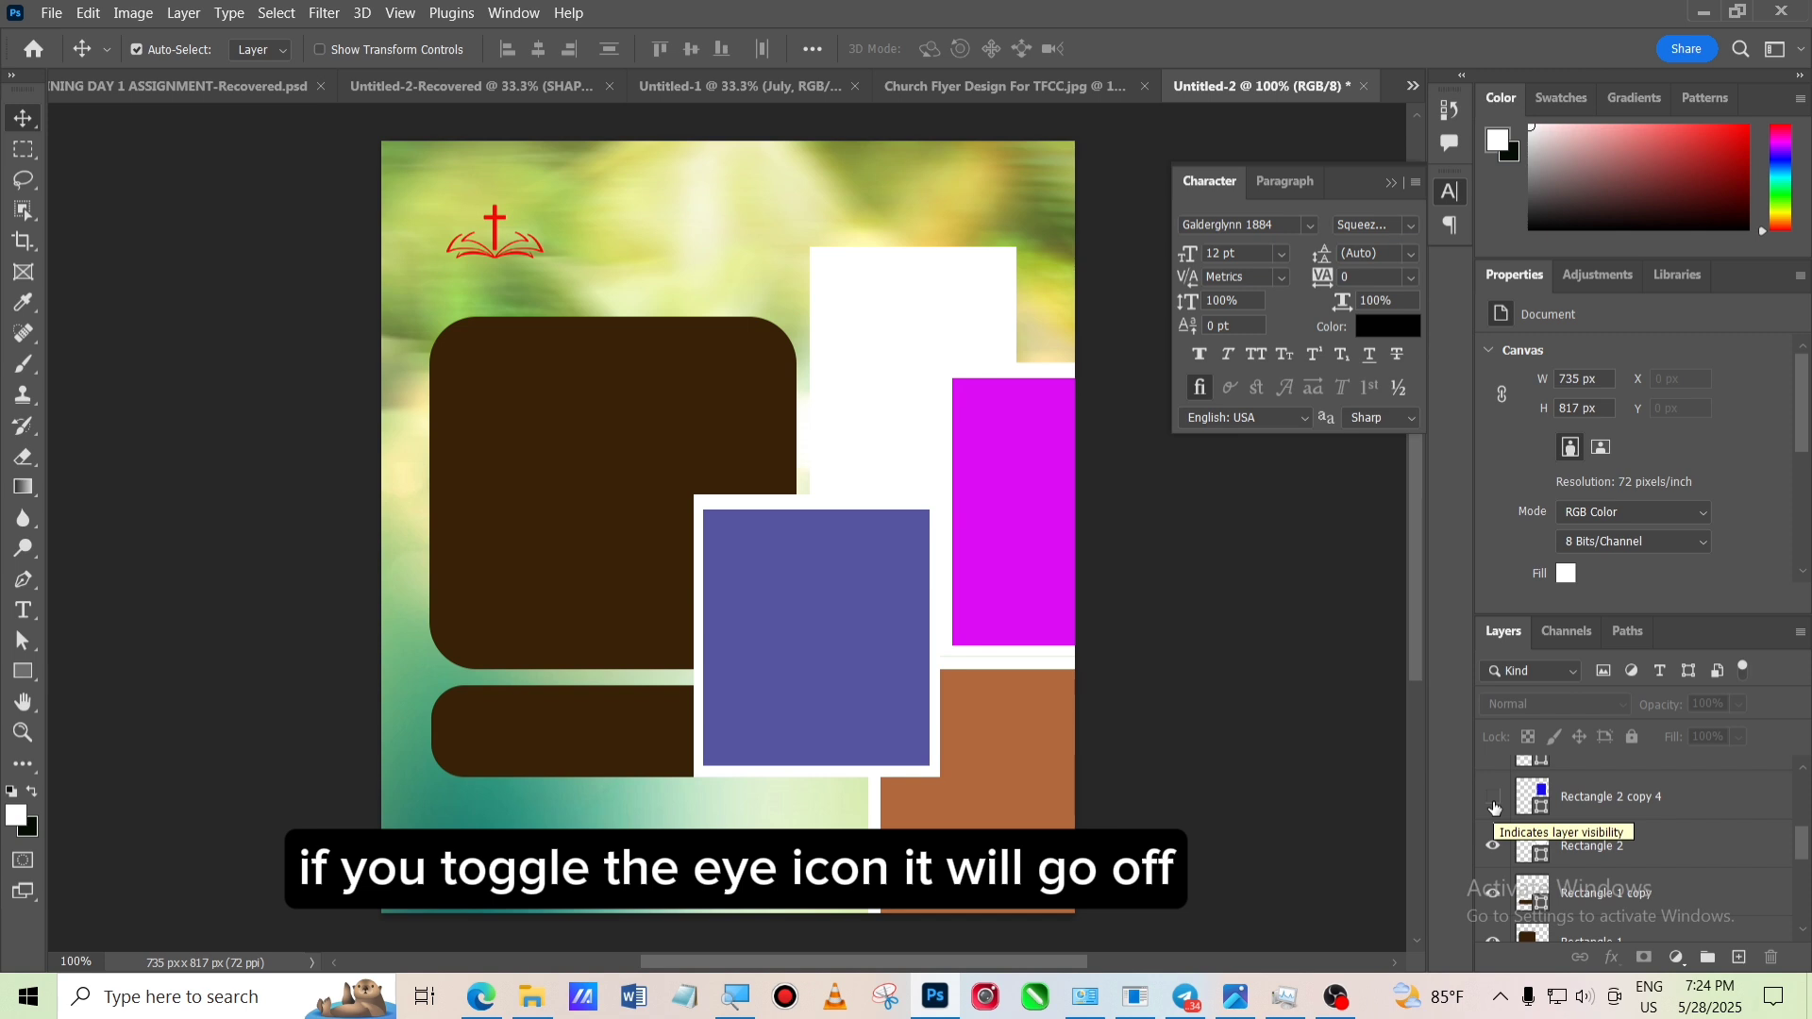
left_click(1493, 803)
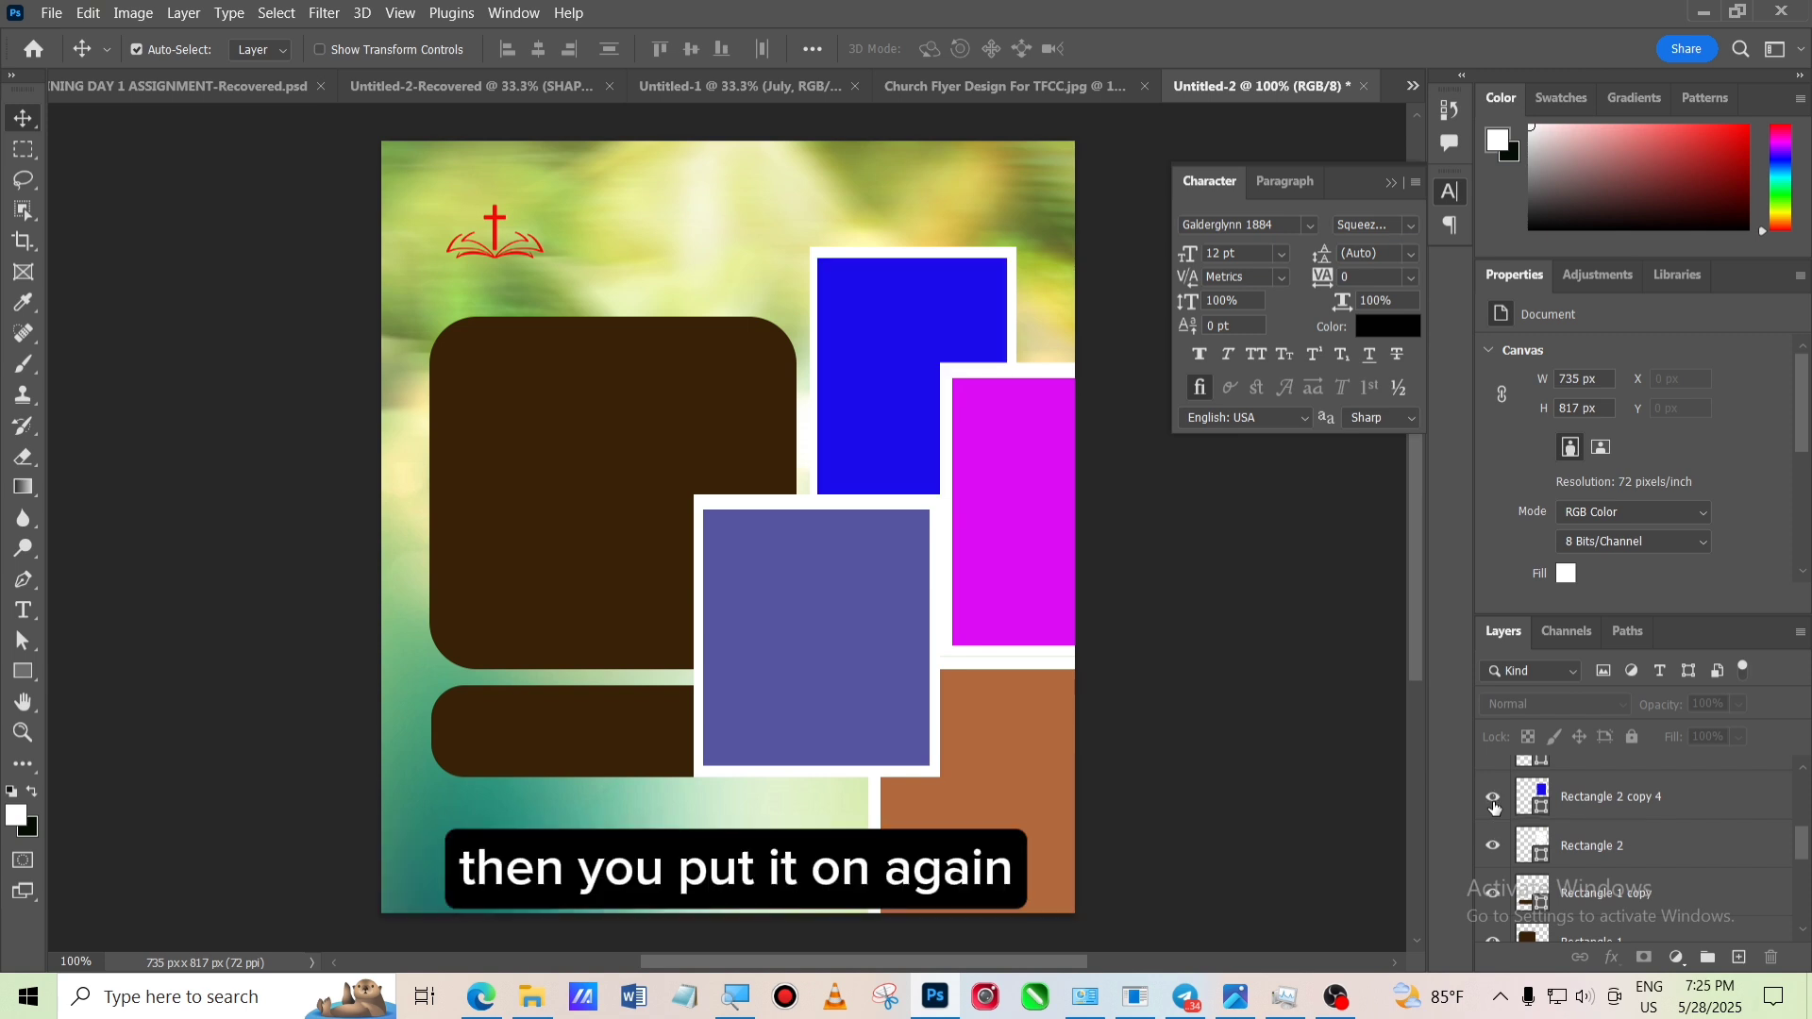
left_click(1643, 806)
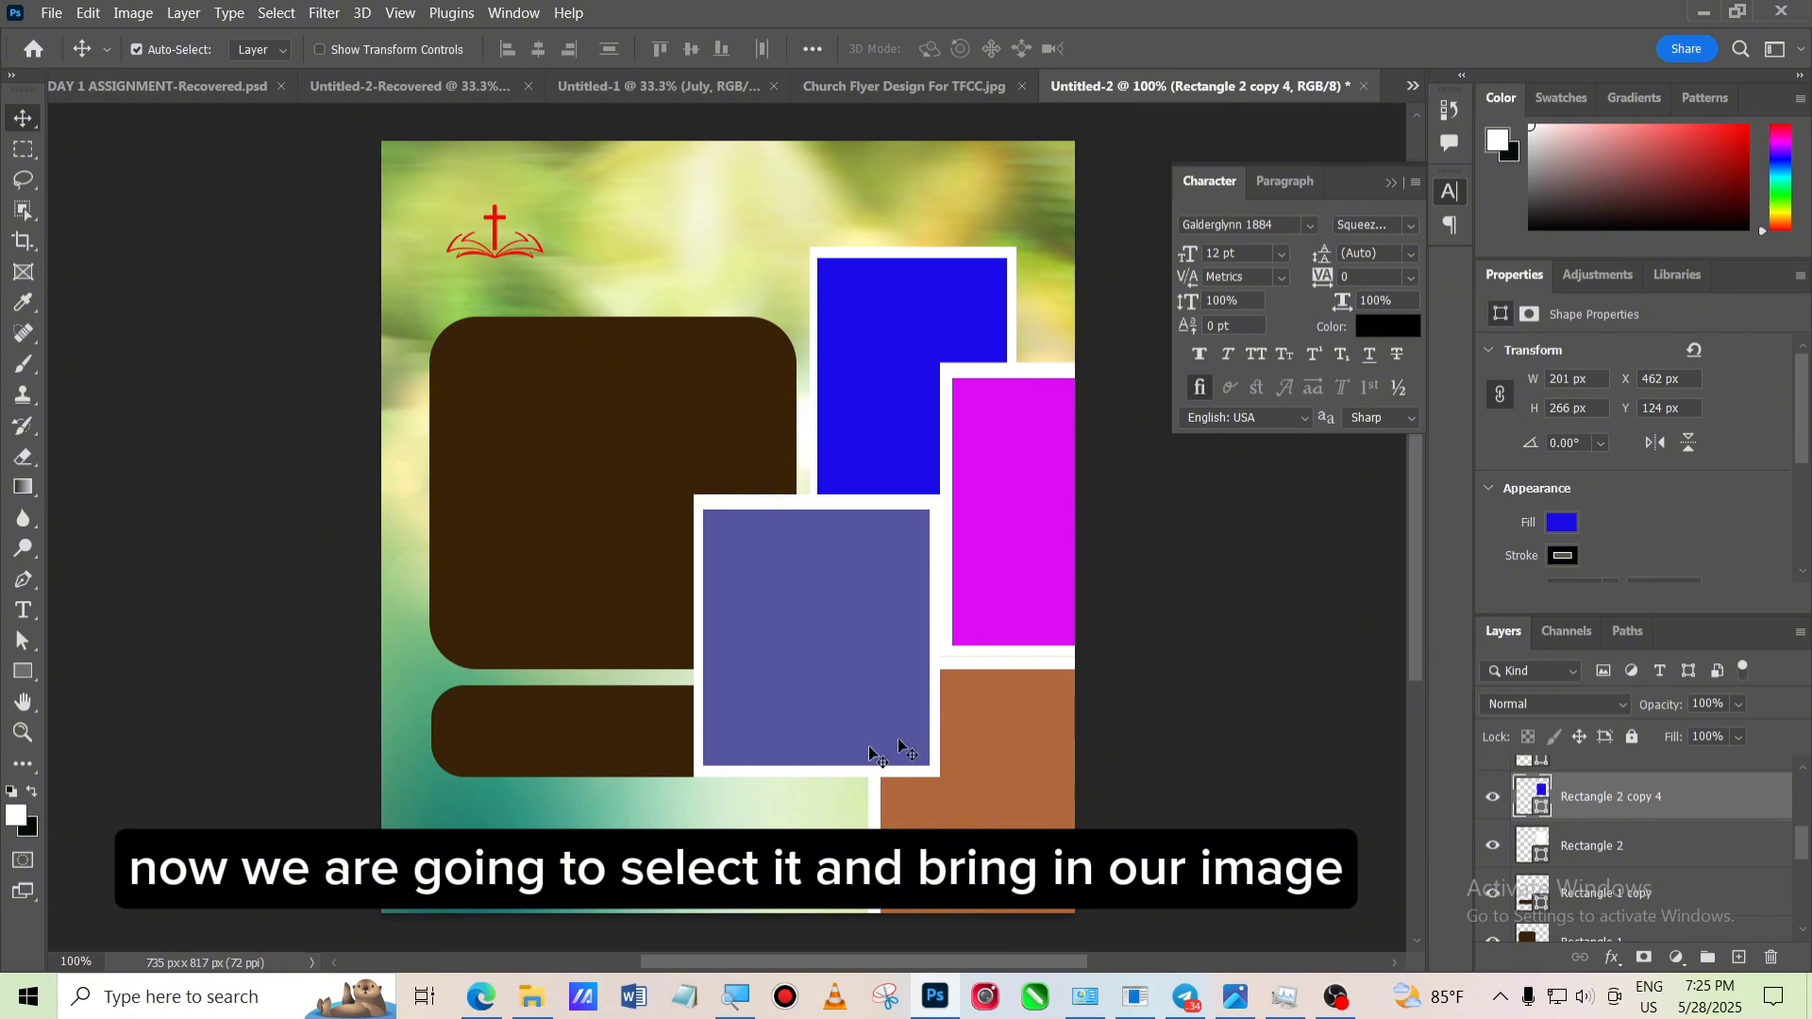
Place the Judikay image from the Desktop folder DAY 3 ASSIGNMENT RESOURCES into the flyer, directly above the Rectangle 2 copy 4 layer
left_click(534, 1005)
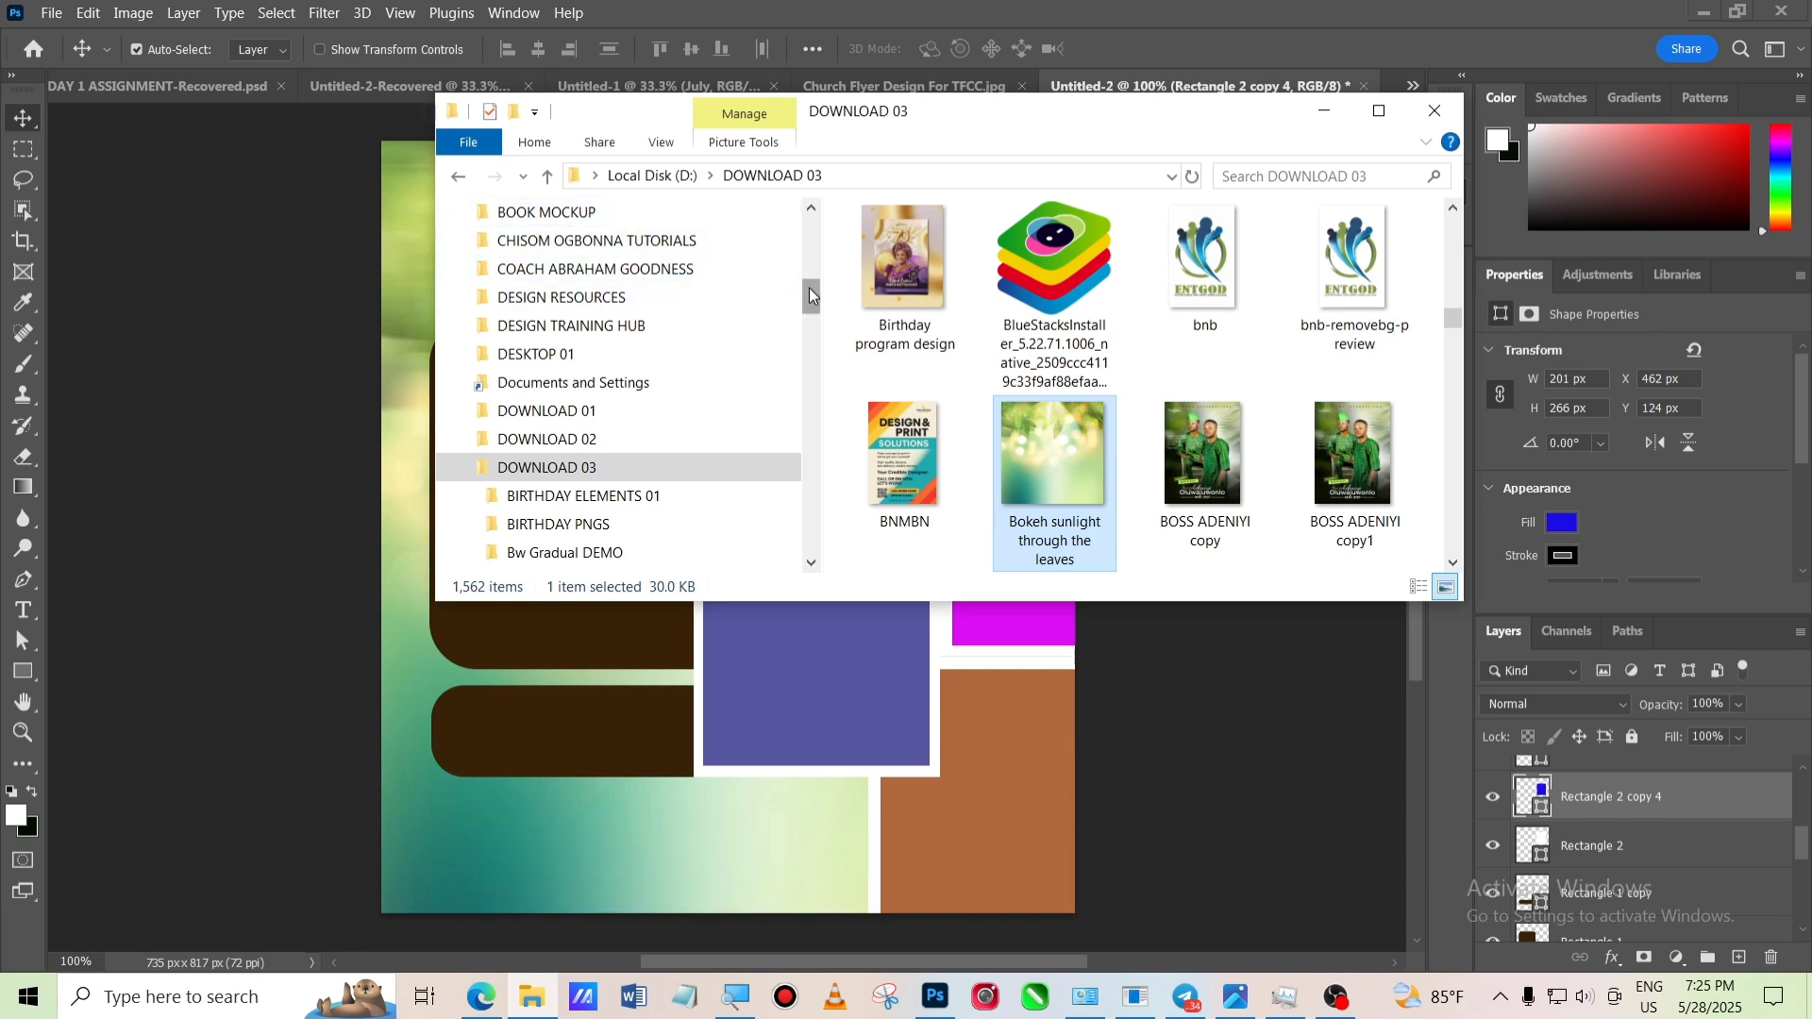
left_click_drag(809, 296, 812, 225)
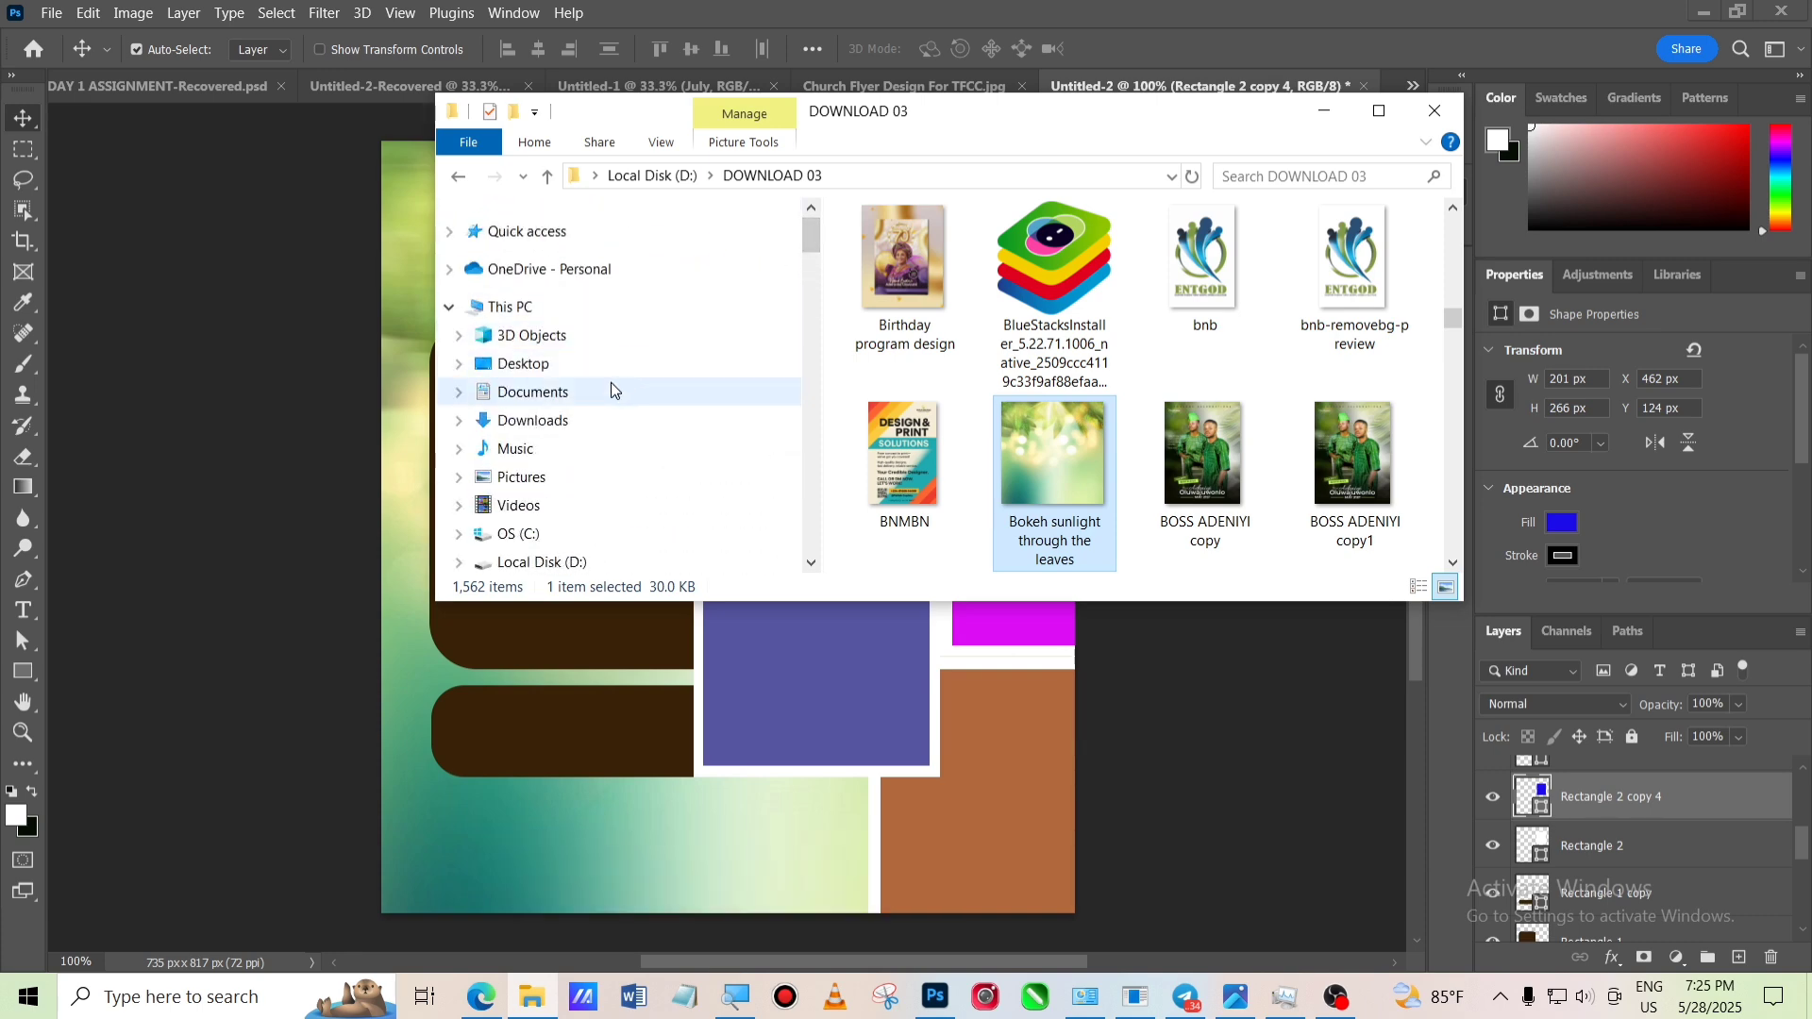
left_click(644, 366)
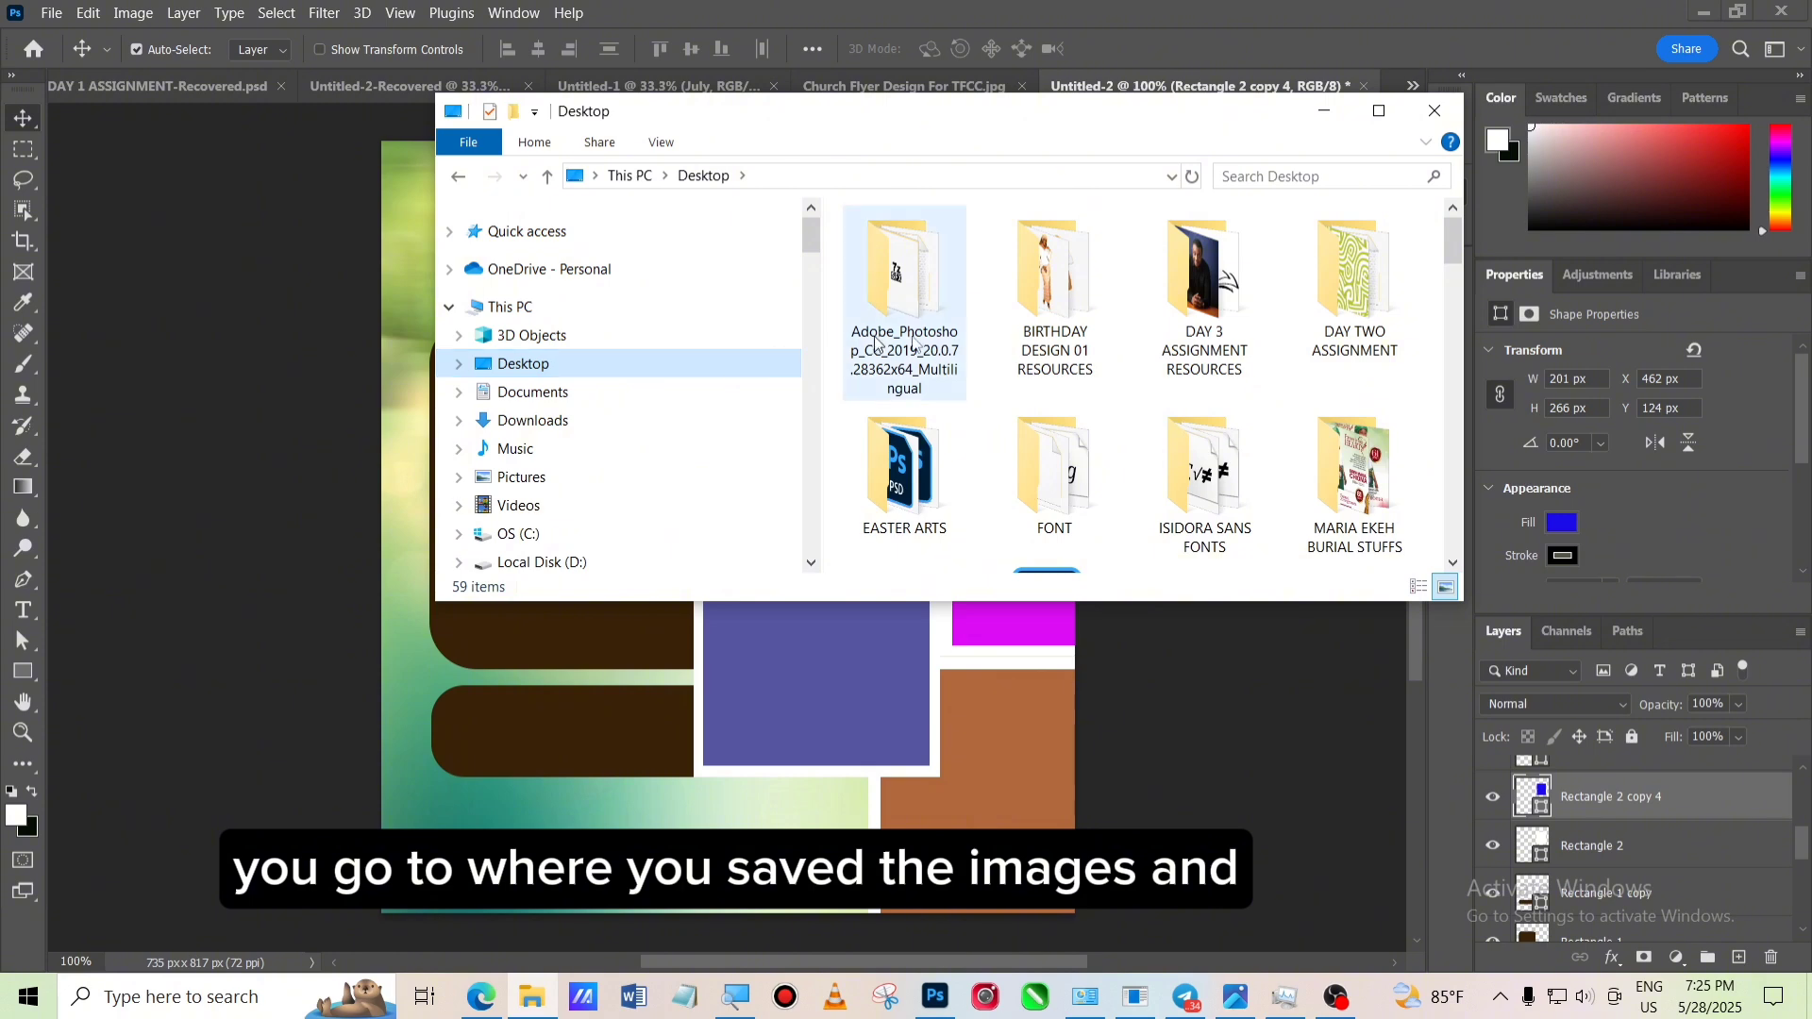
double_click(1212, 302)
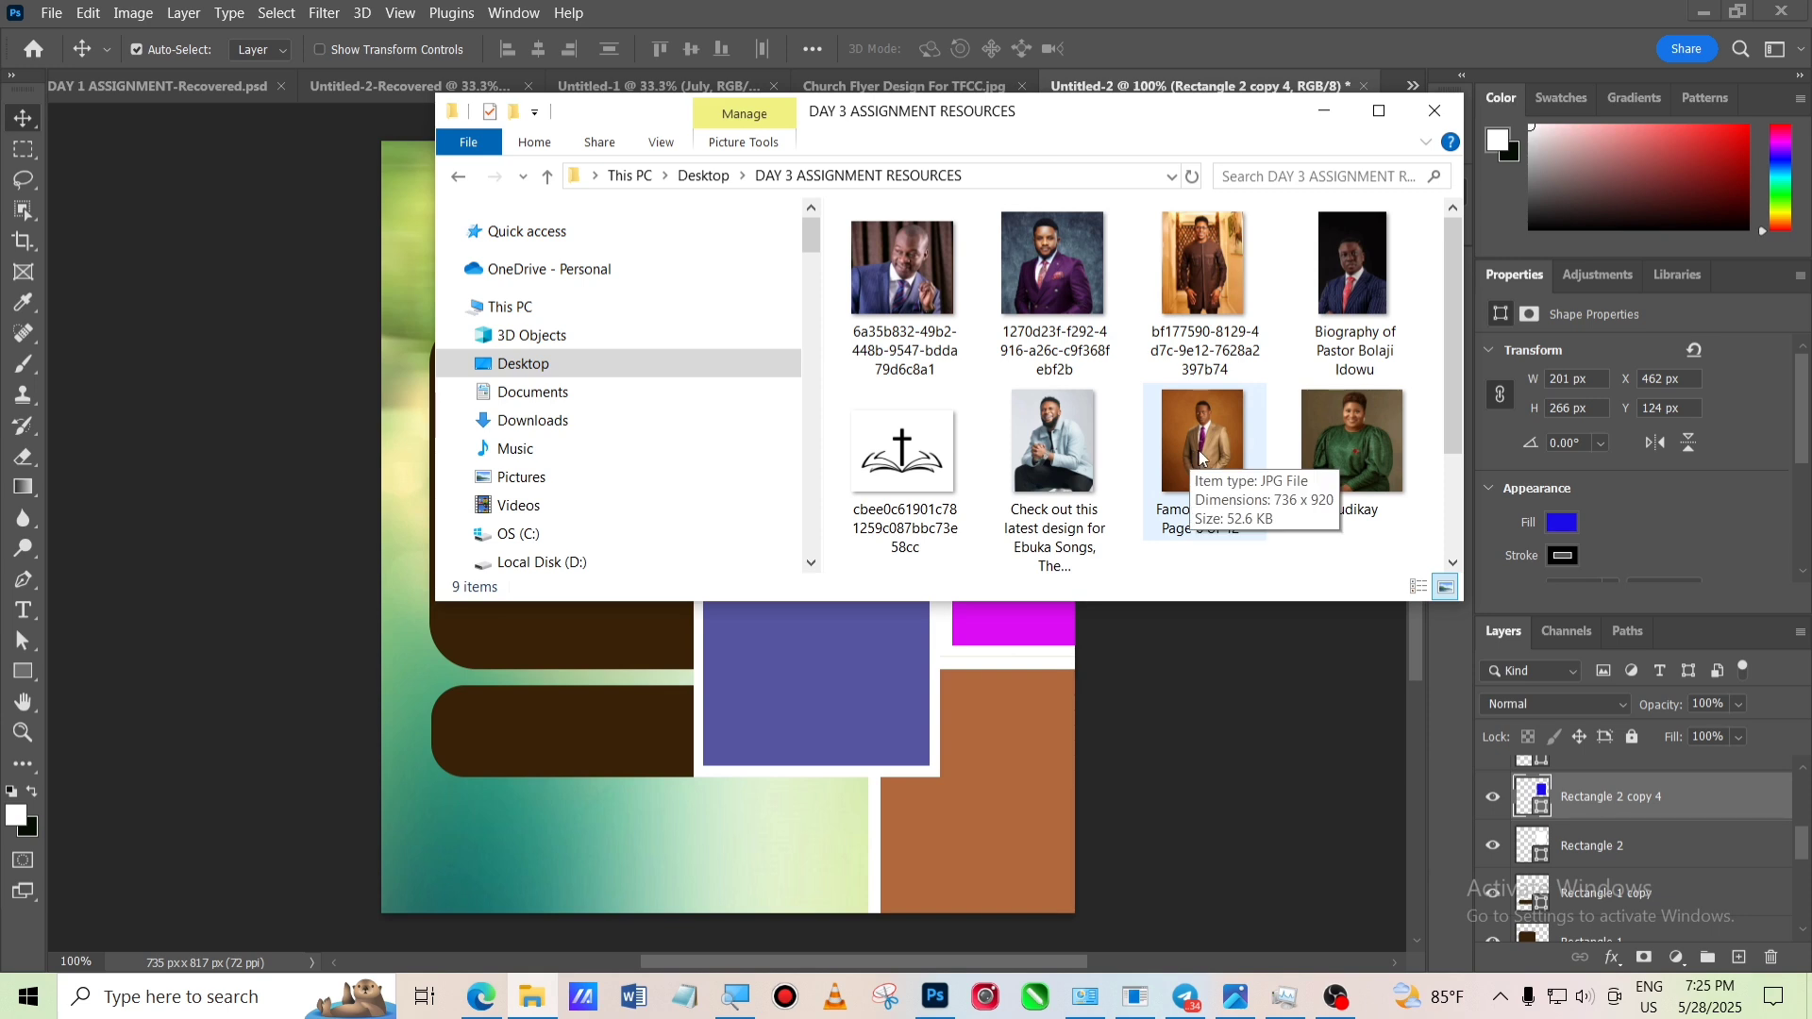
left_click(1345, 438)
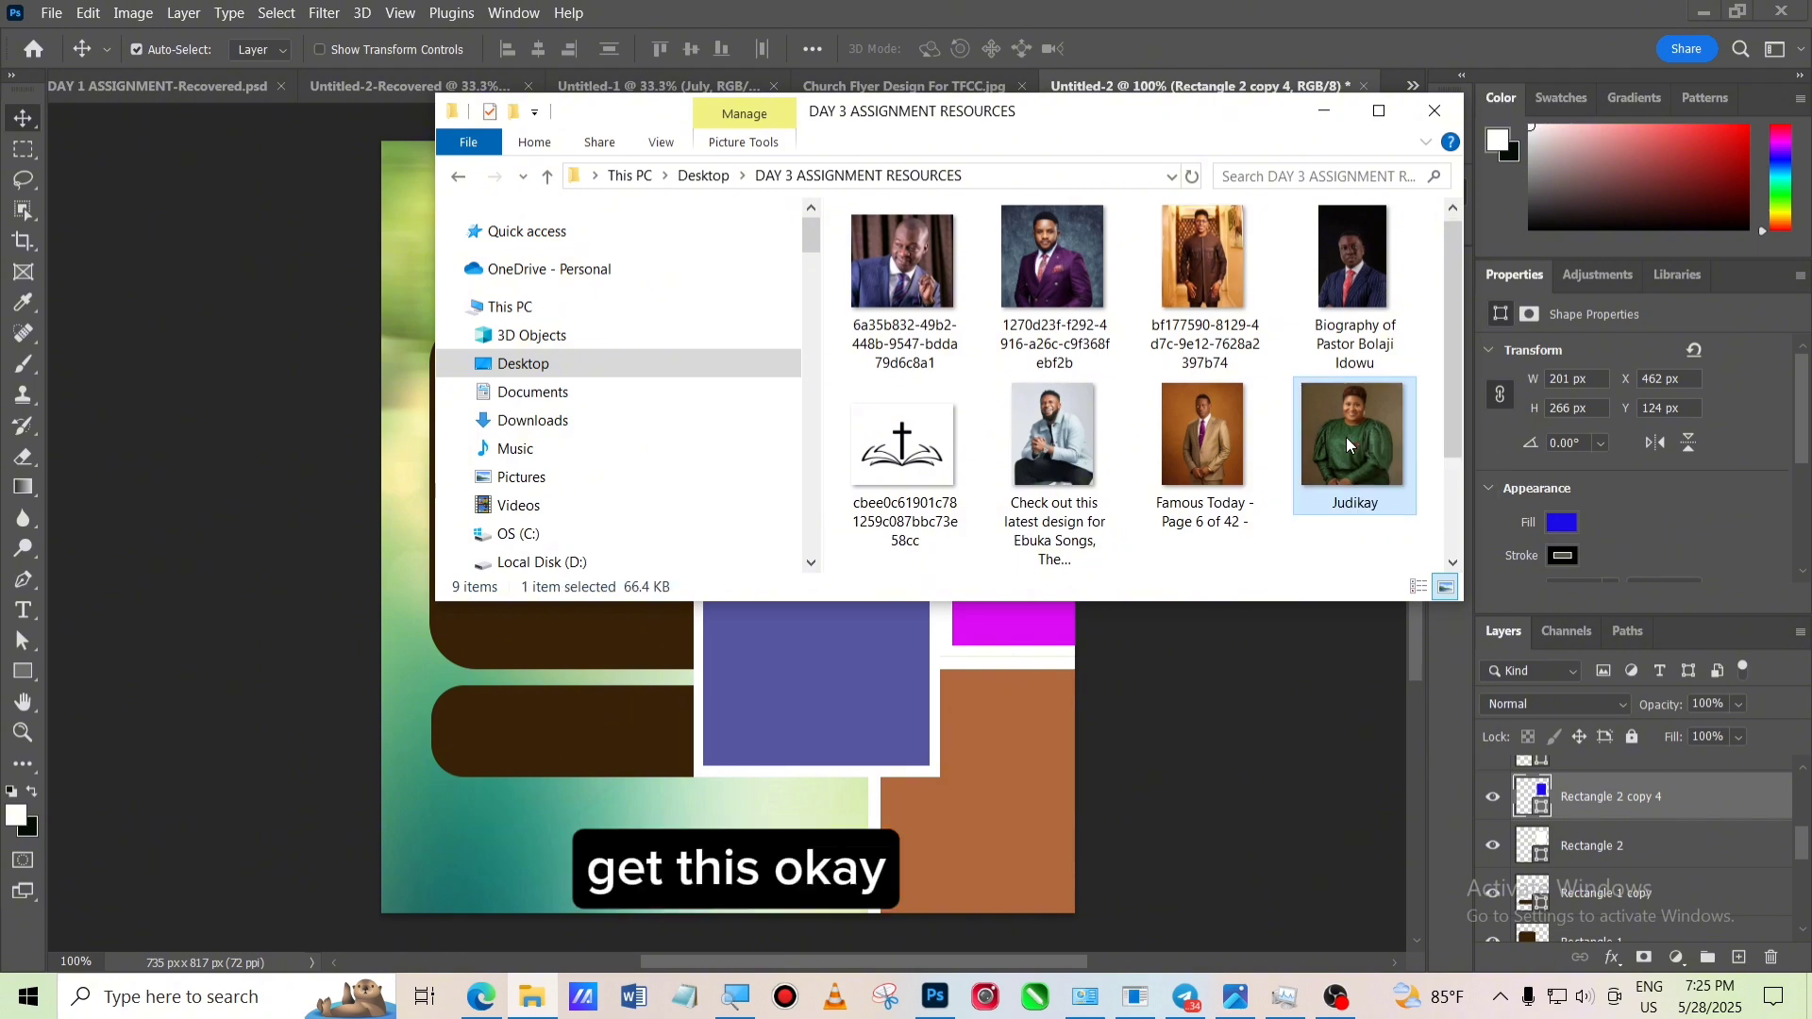
left_click_drag(1345, 438, 984, 800)
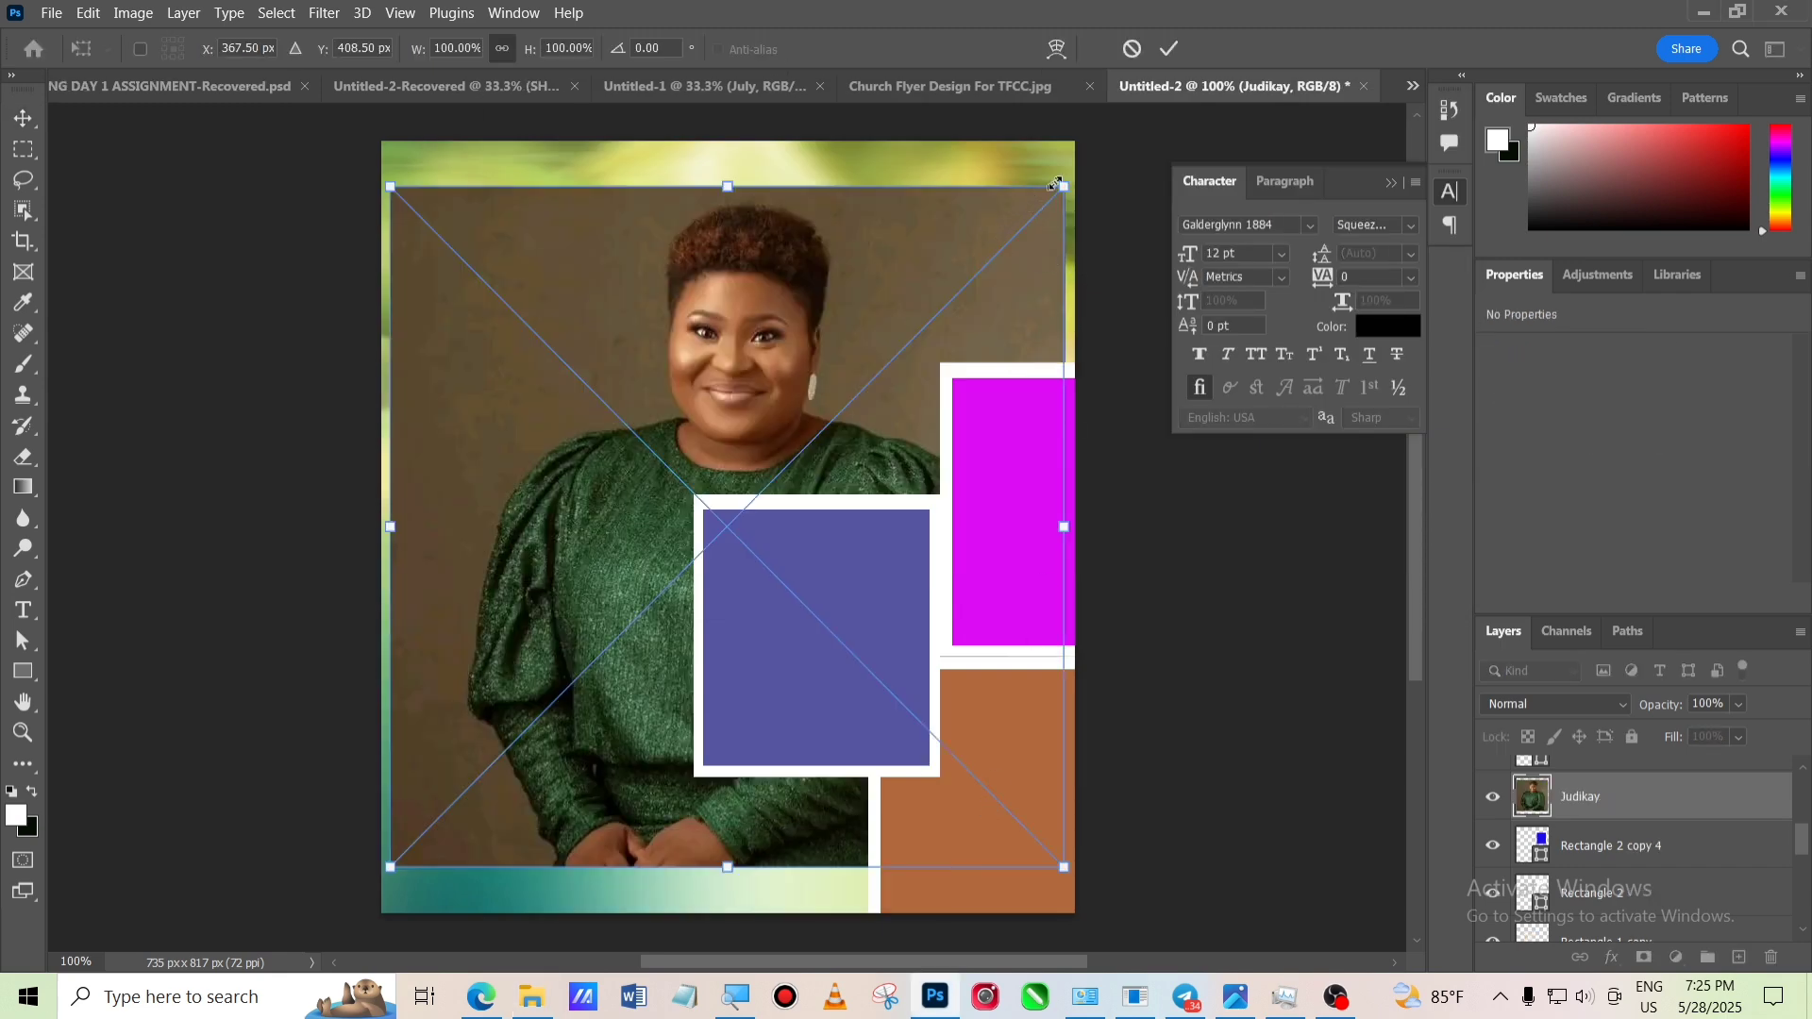
Scale the placed portrait proportionally to about 46% toward the flyer's lower-left corner, commit the placement and deselect it
left_click_drag(1056, 184, 659, 516)
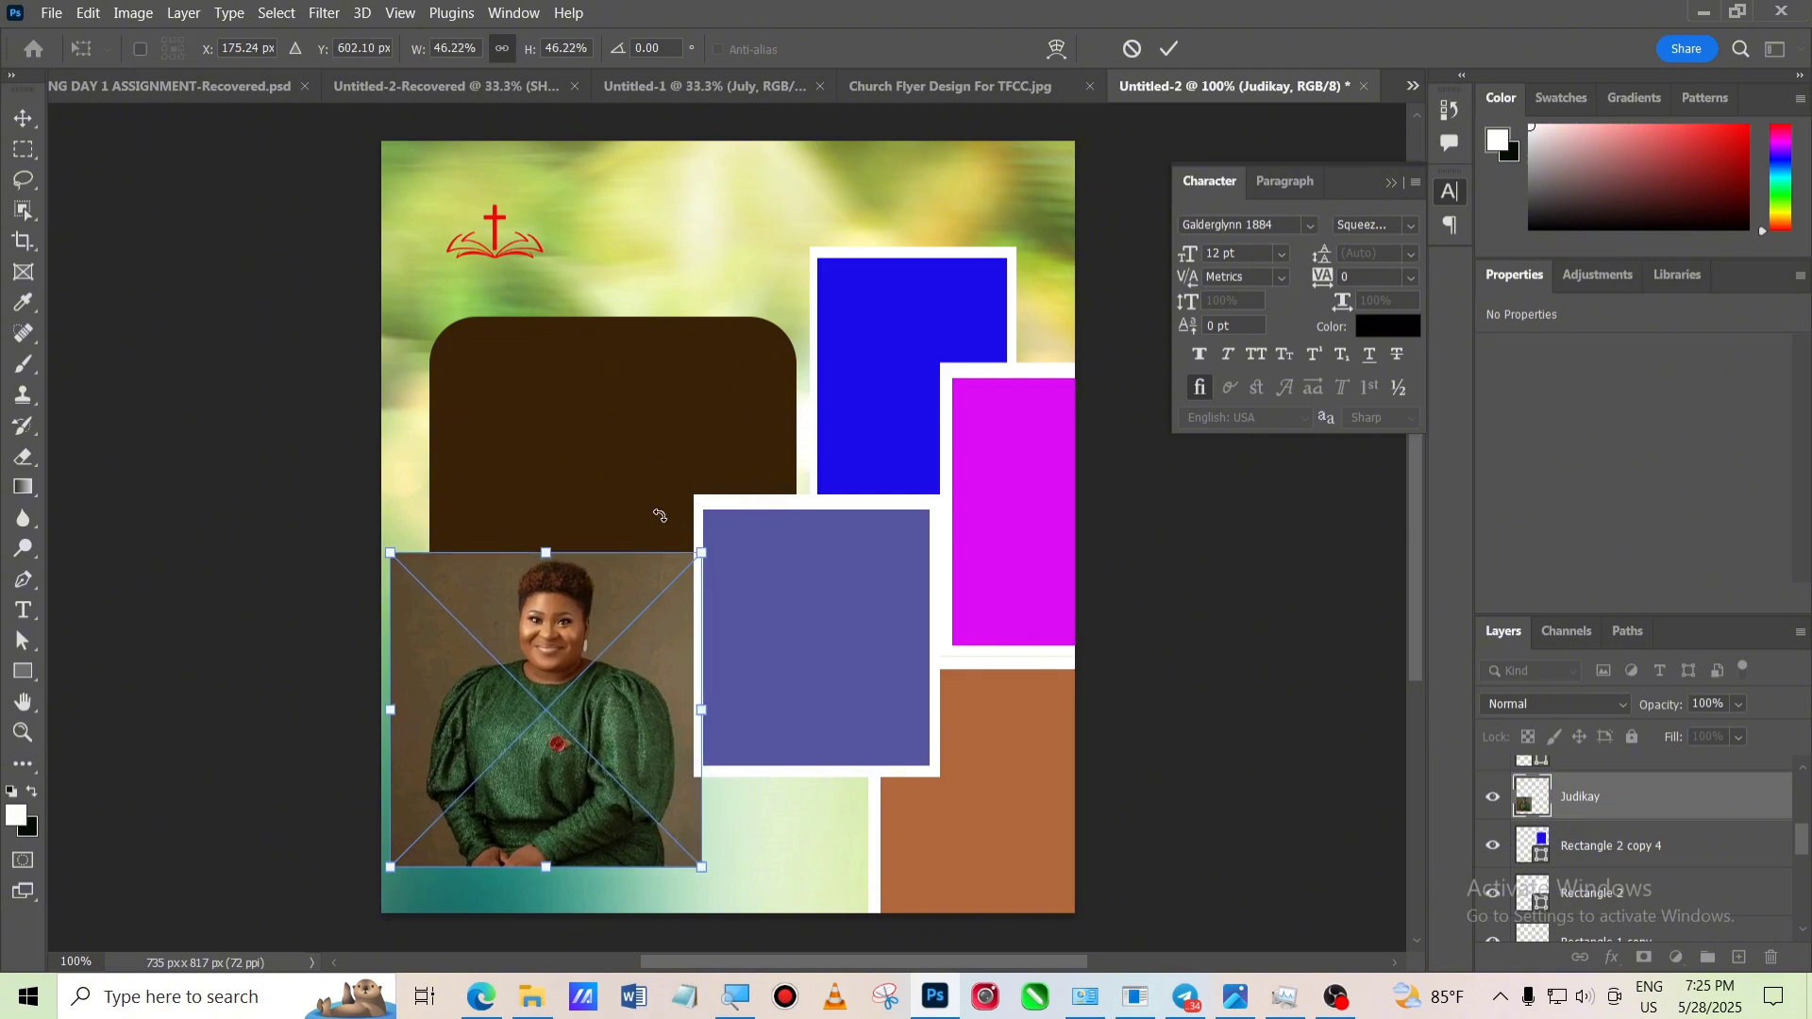
left_click(1168, 49)
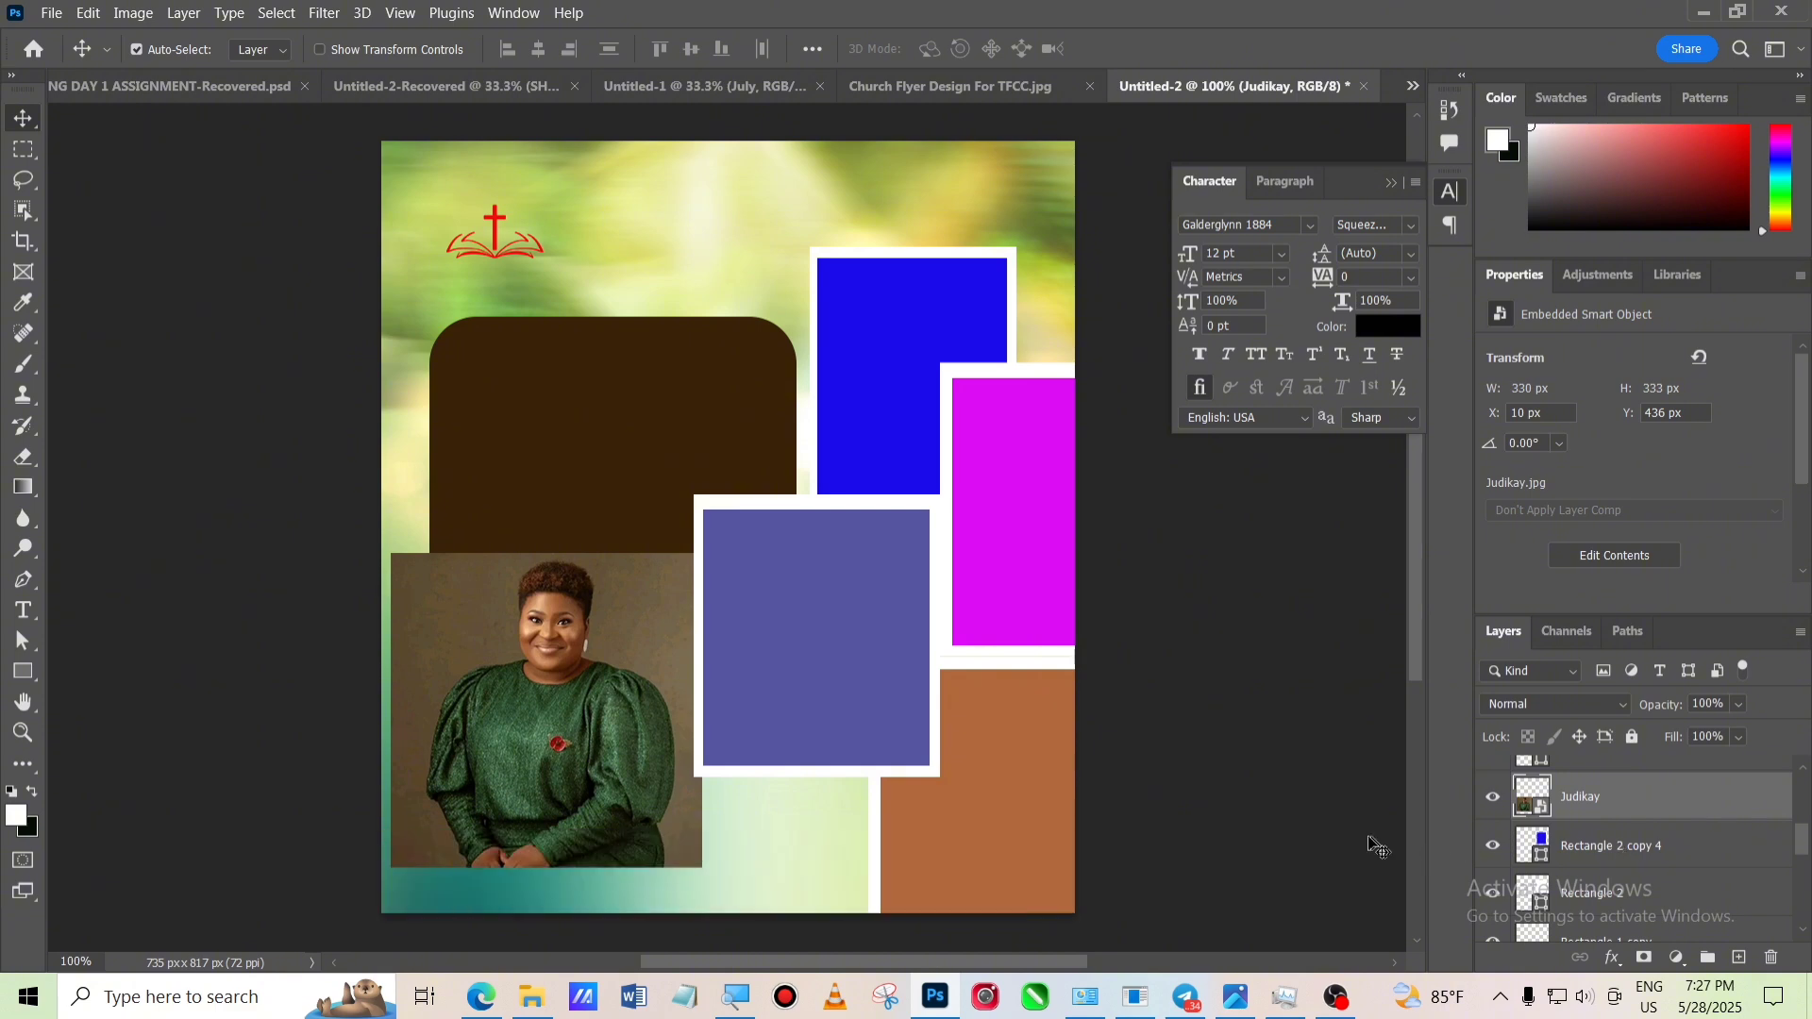
left_click(1292, 837)
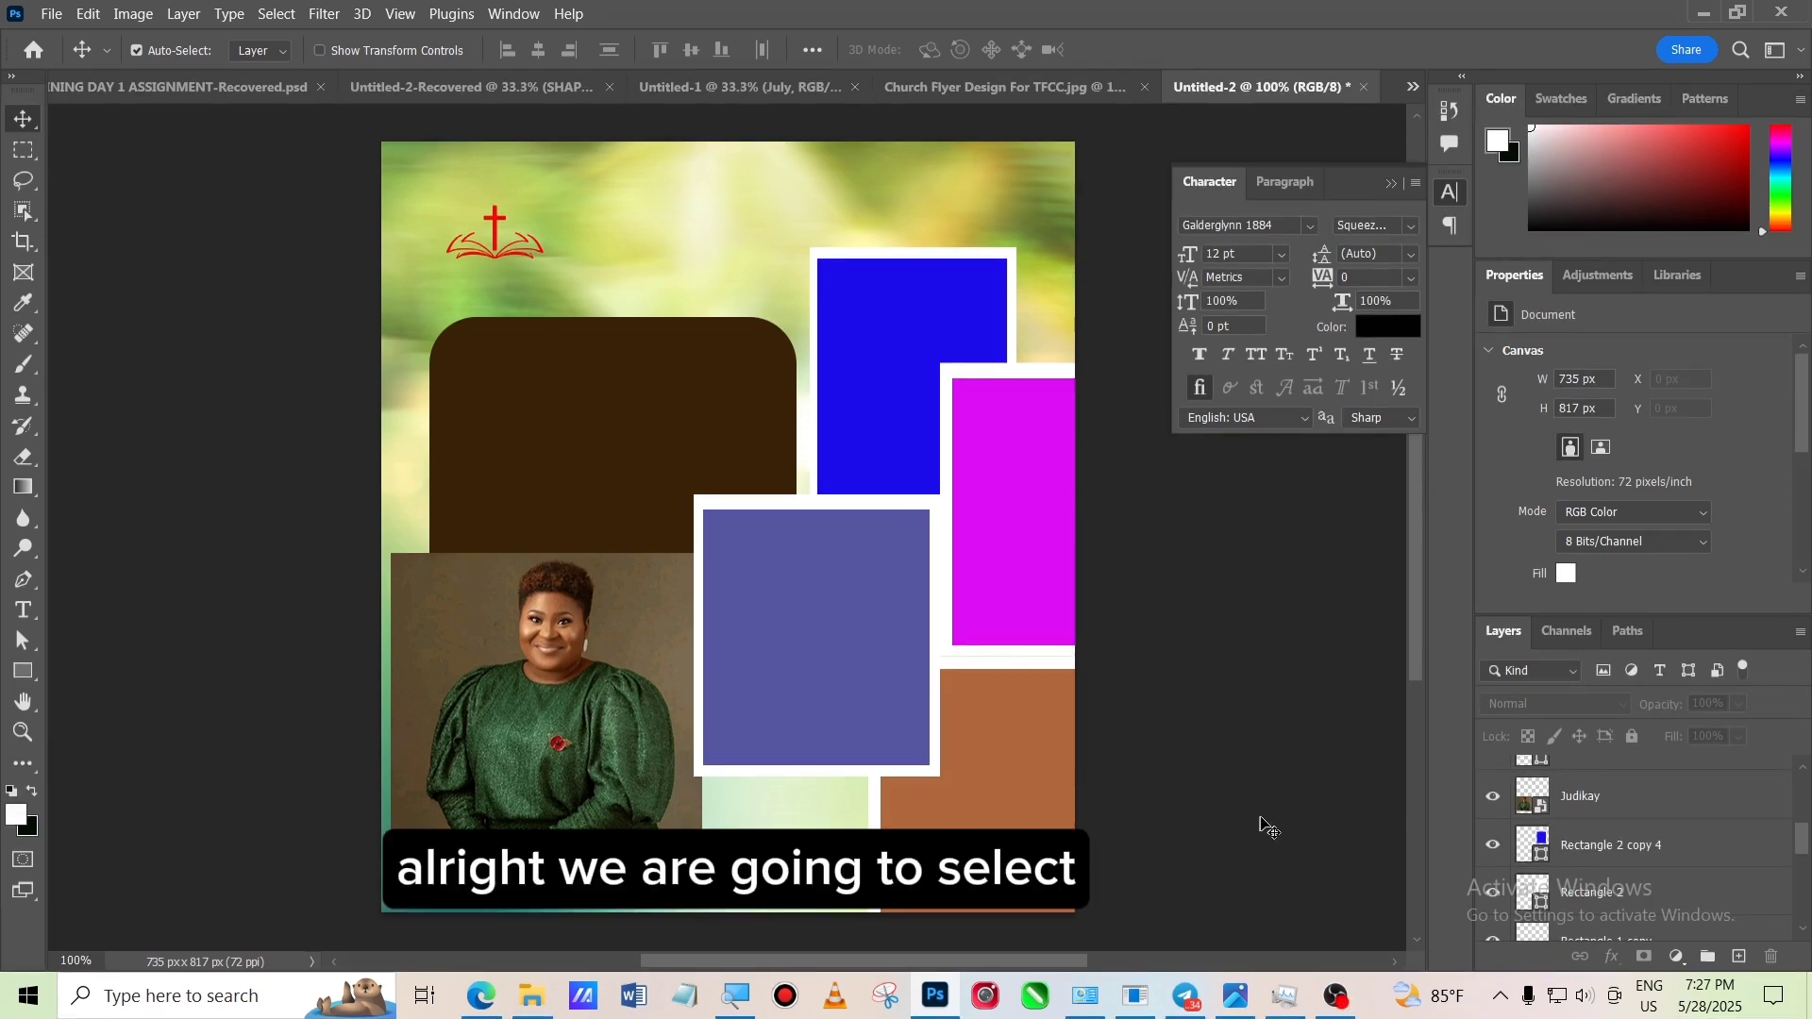
Clip the Judikay image layer to the blue Rectangle 2 copy 4 with a clipping mask
left_click(1639, 805)
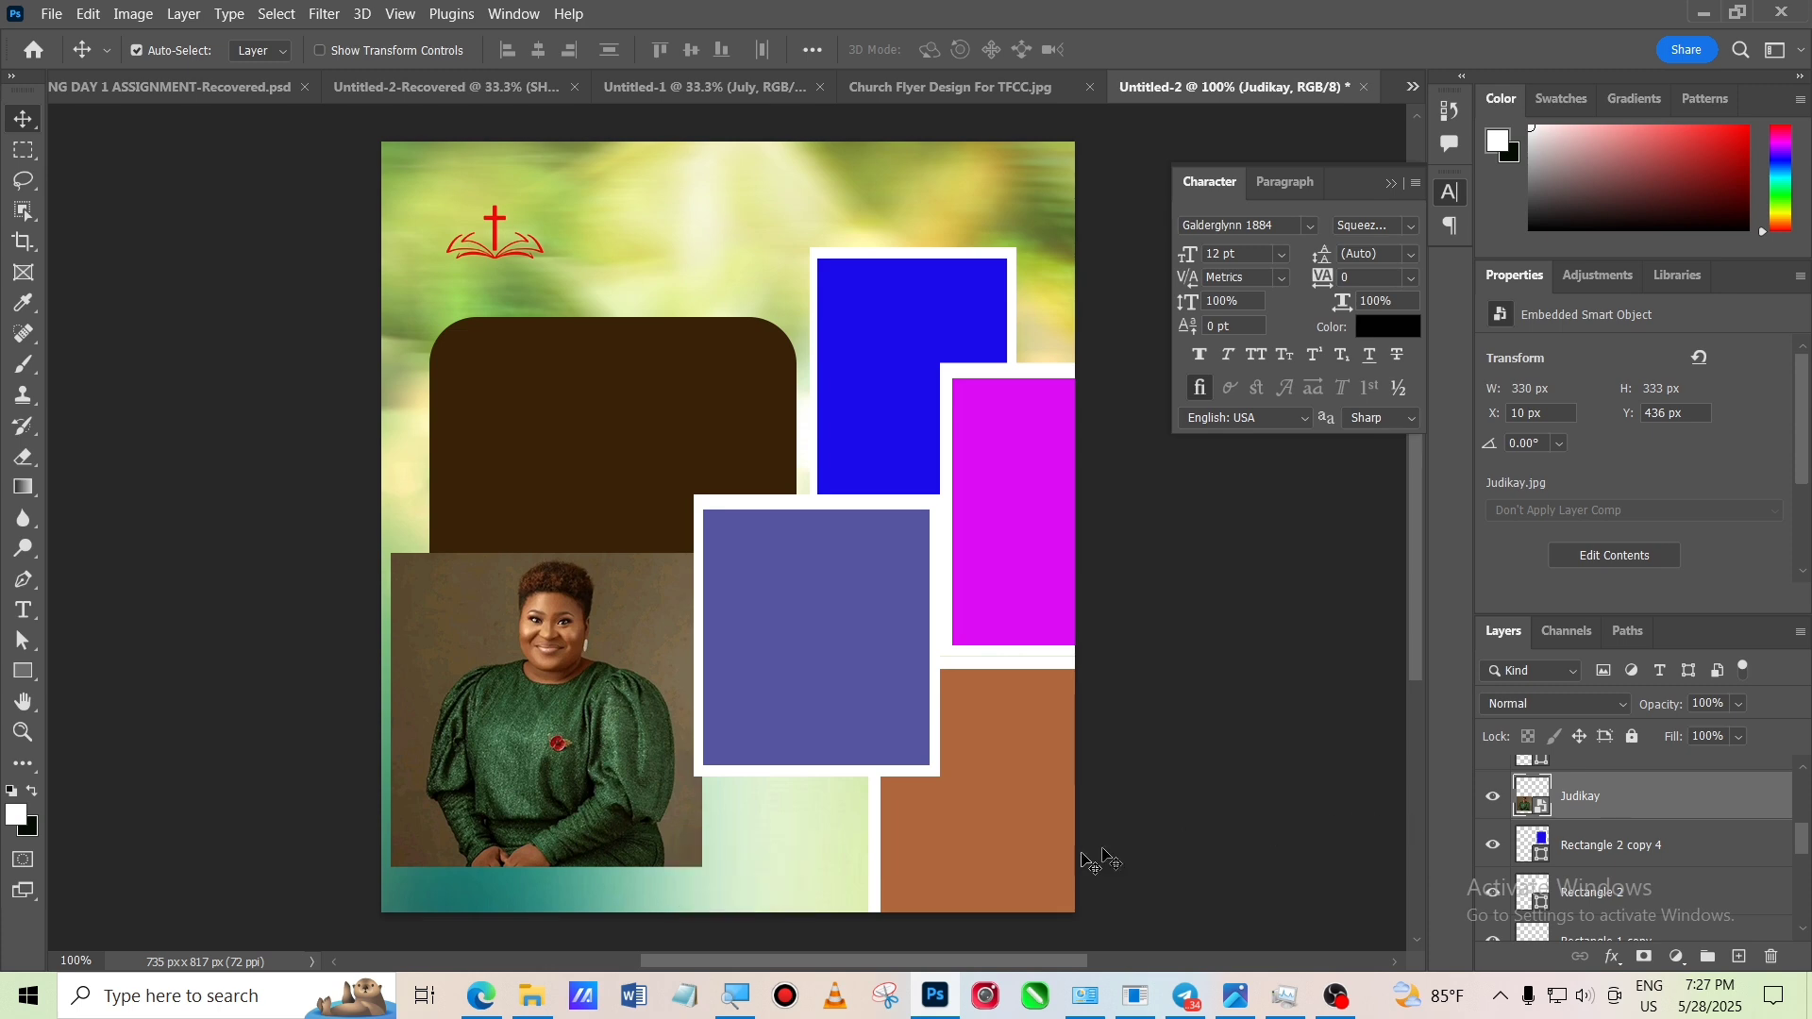
left_click(737, 999)
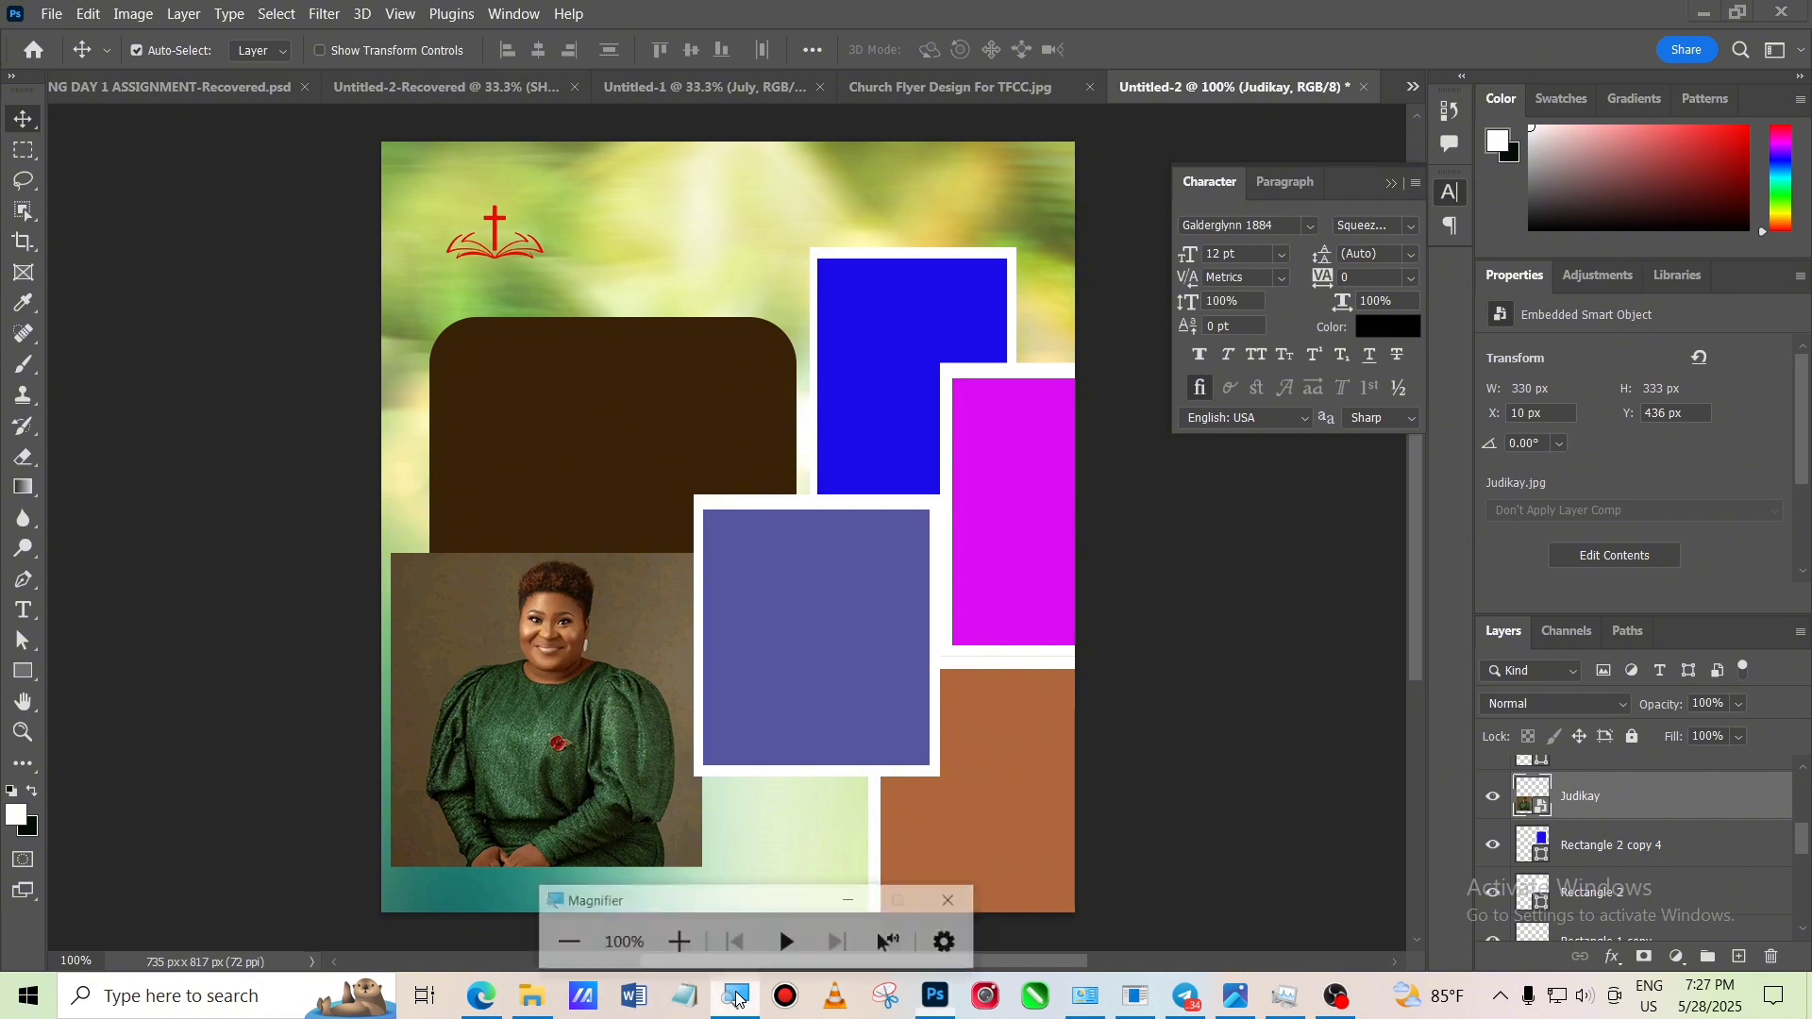
left_click(676, 947)
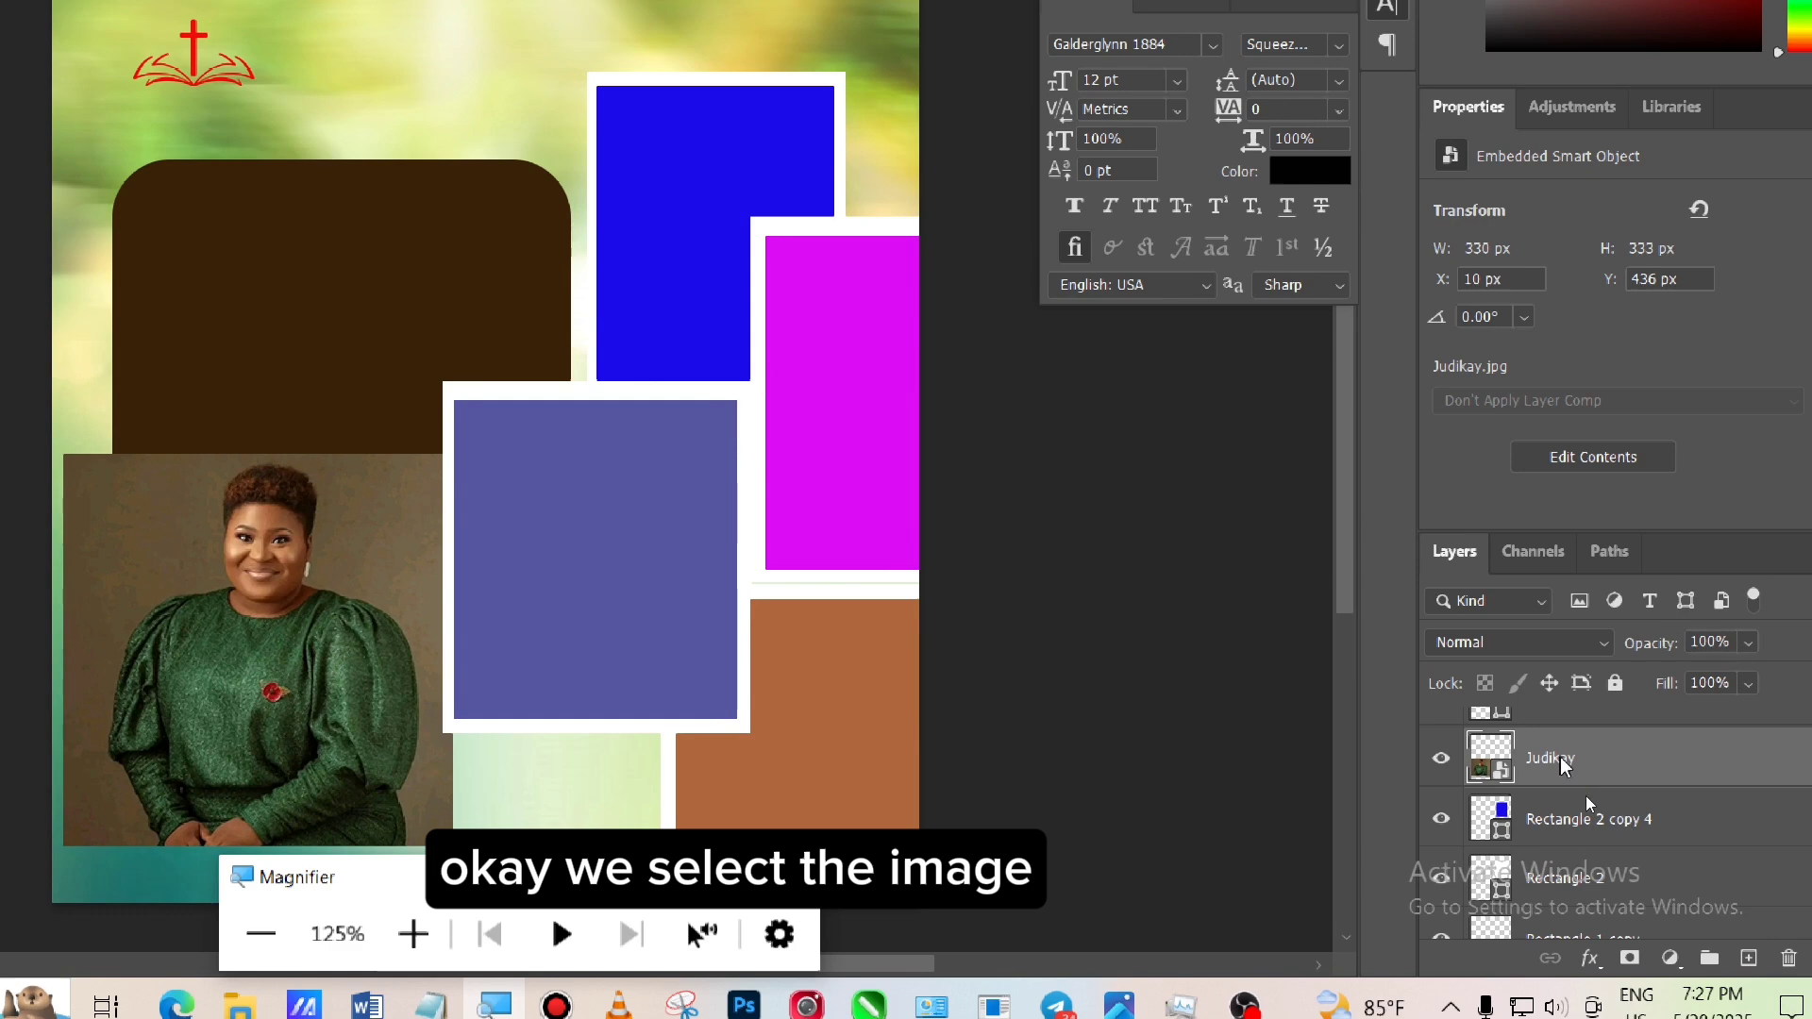
right_click(1651, 761)
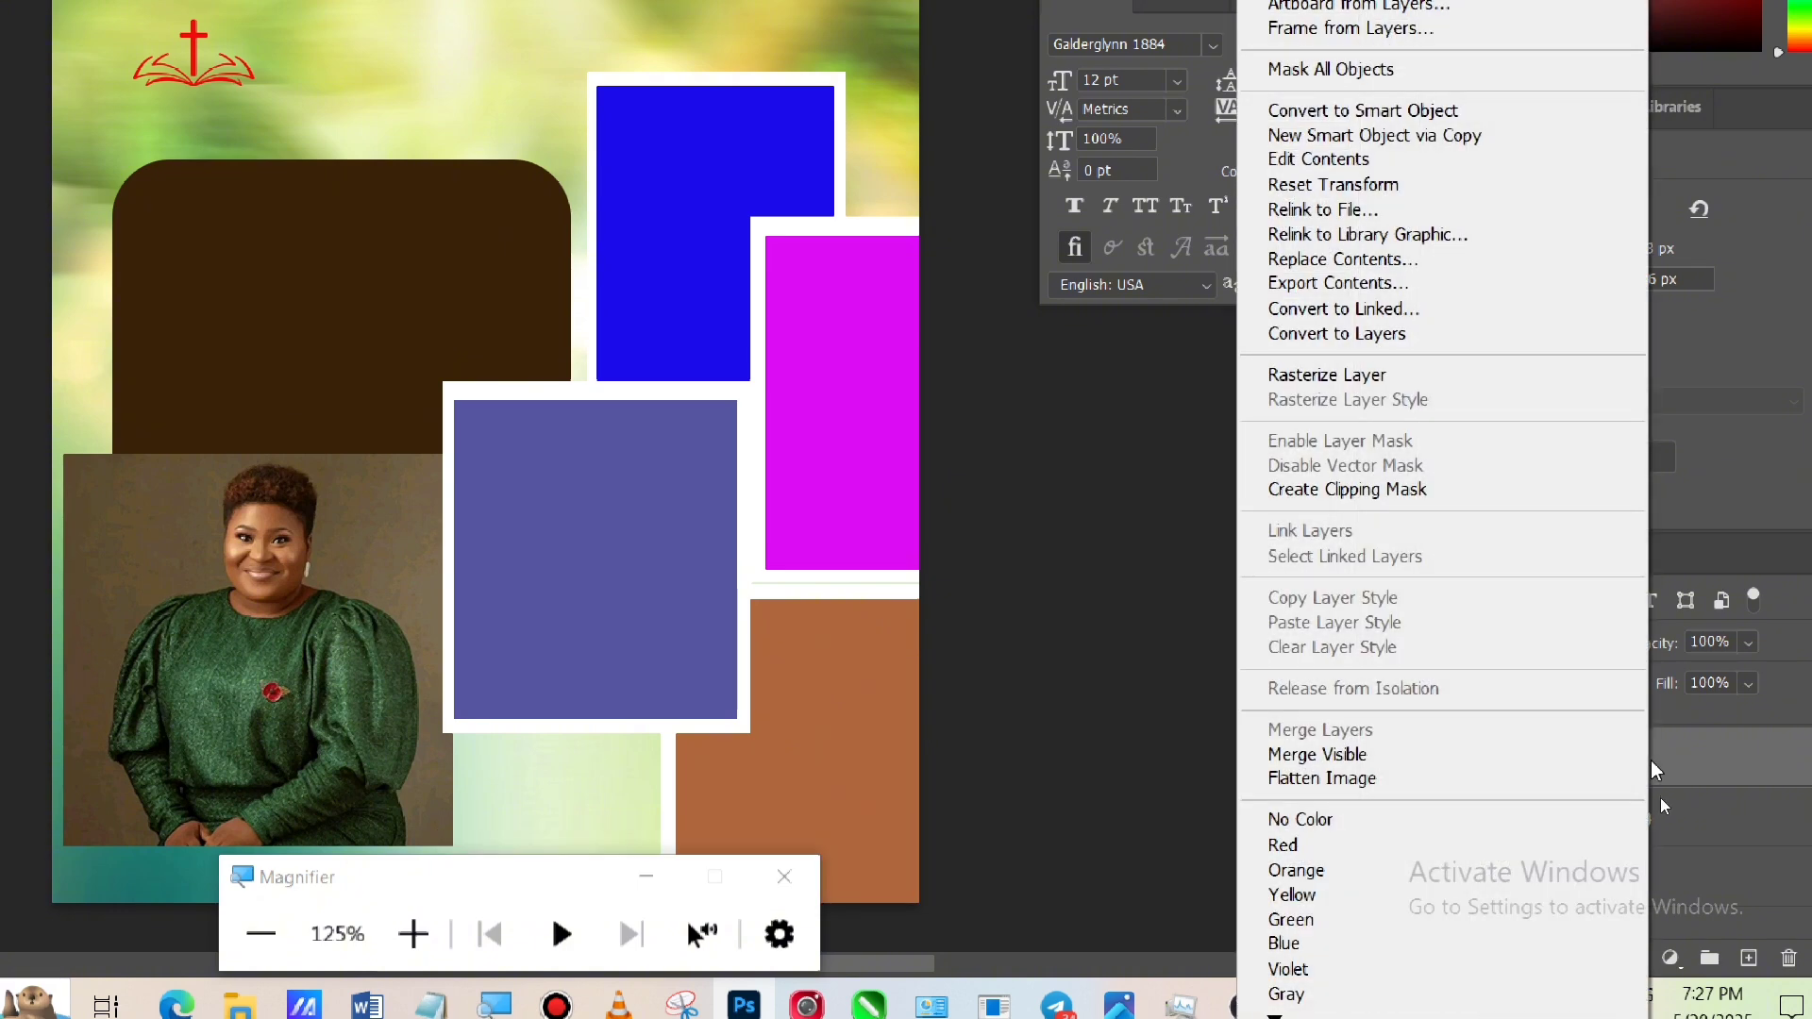
left_click(1383, 497)
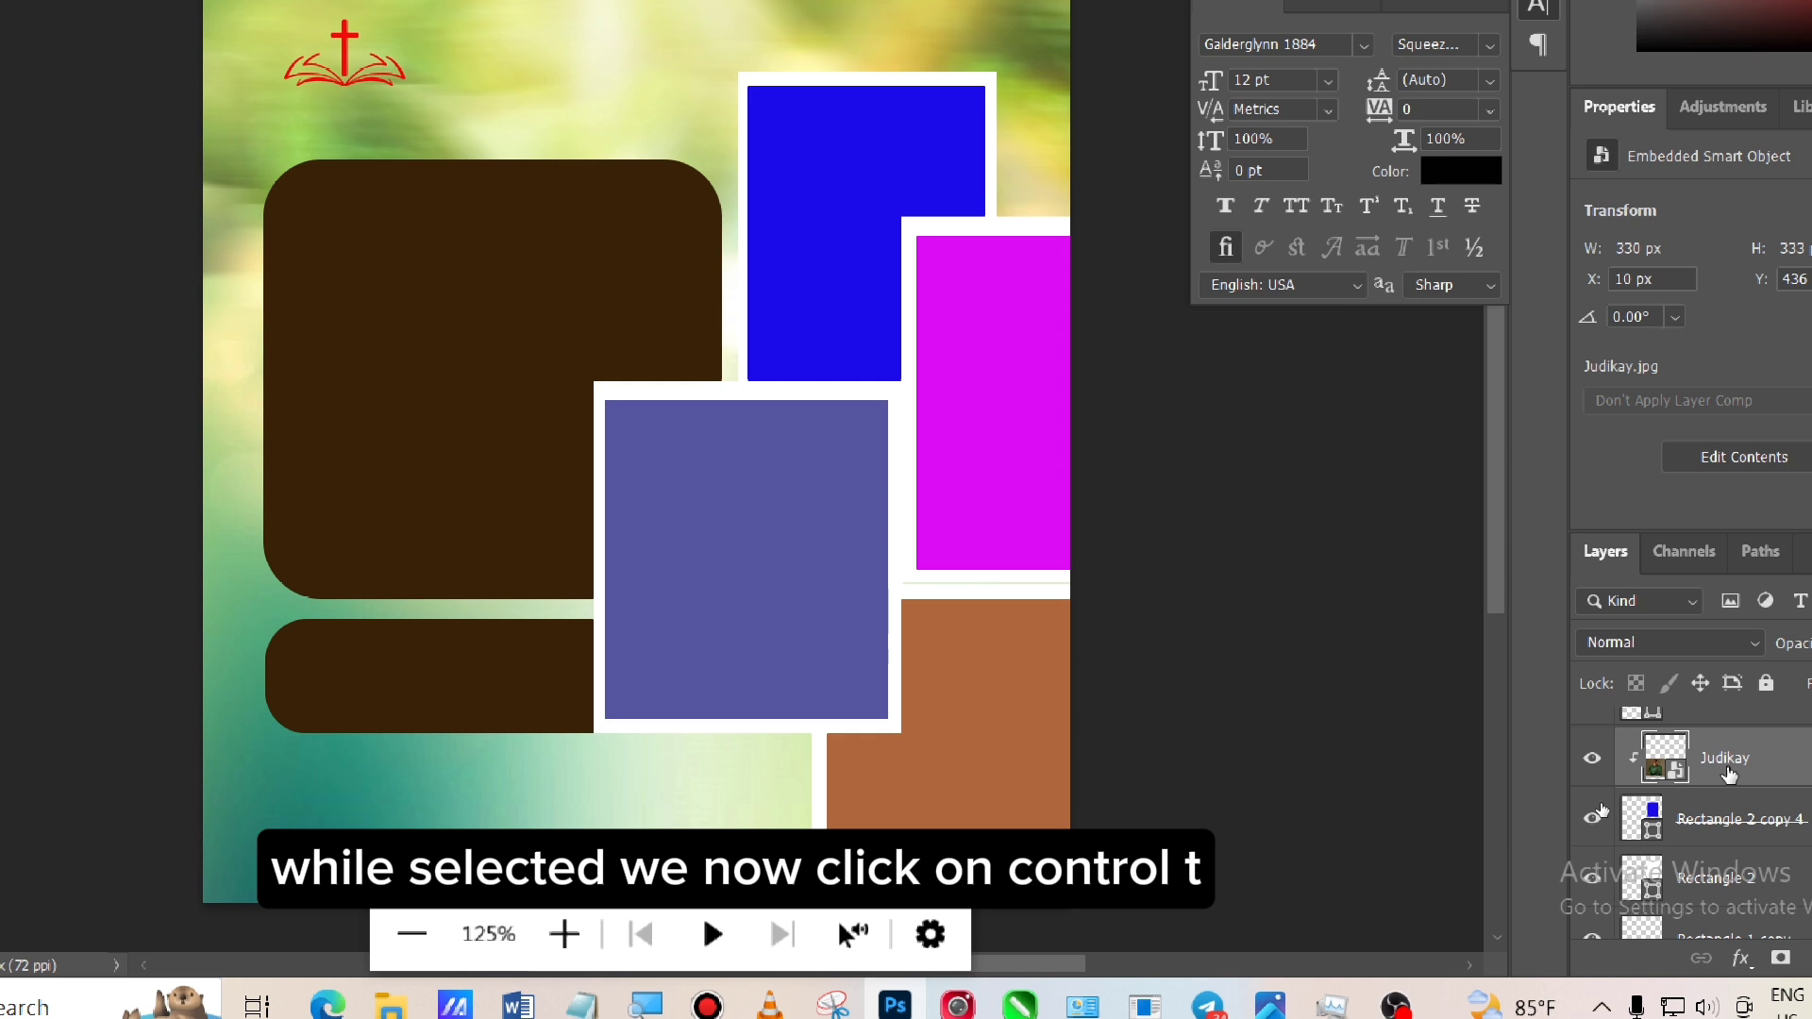
Move the clipped portrait over the blue rectangle, scale it proportionally to about 35.2% so it fills the frame, and deselect it
key("ctrl+t")
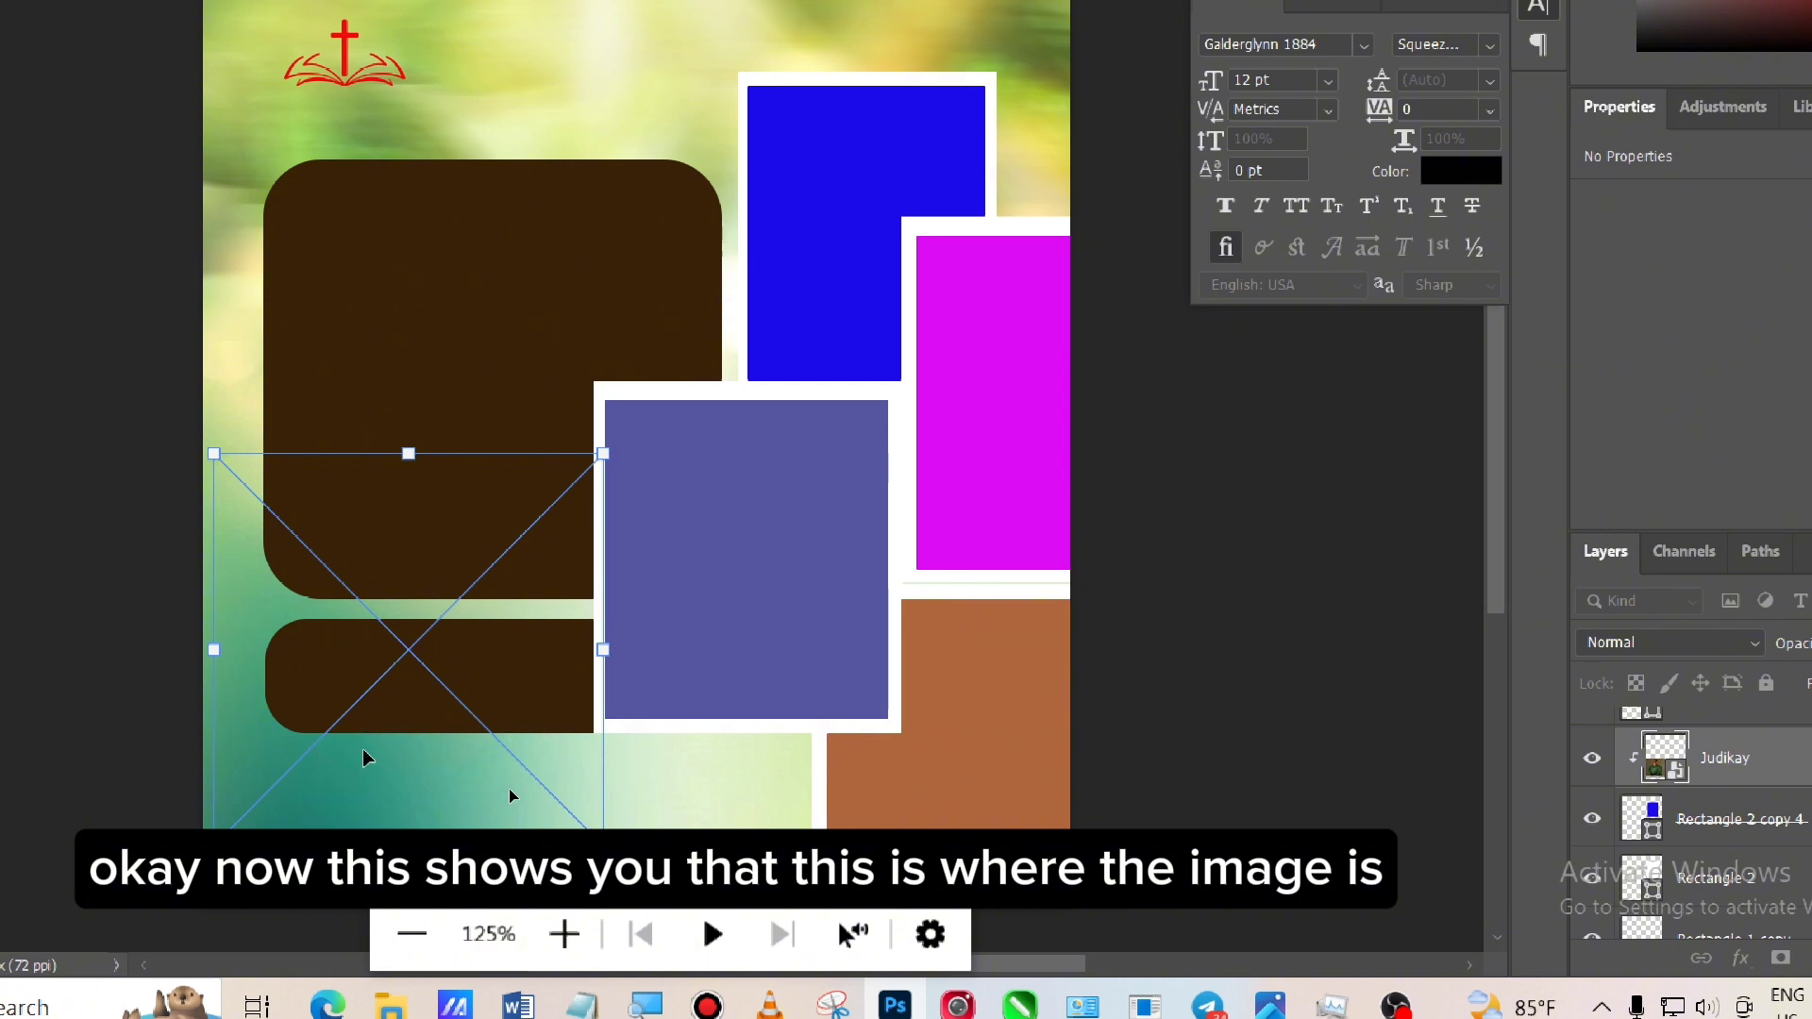
left_click_drag(510, 795, 869, 502)
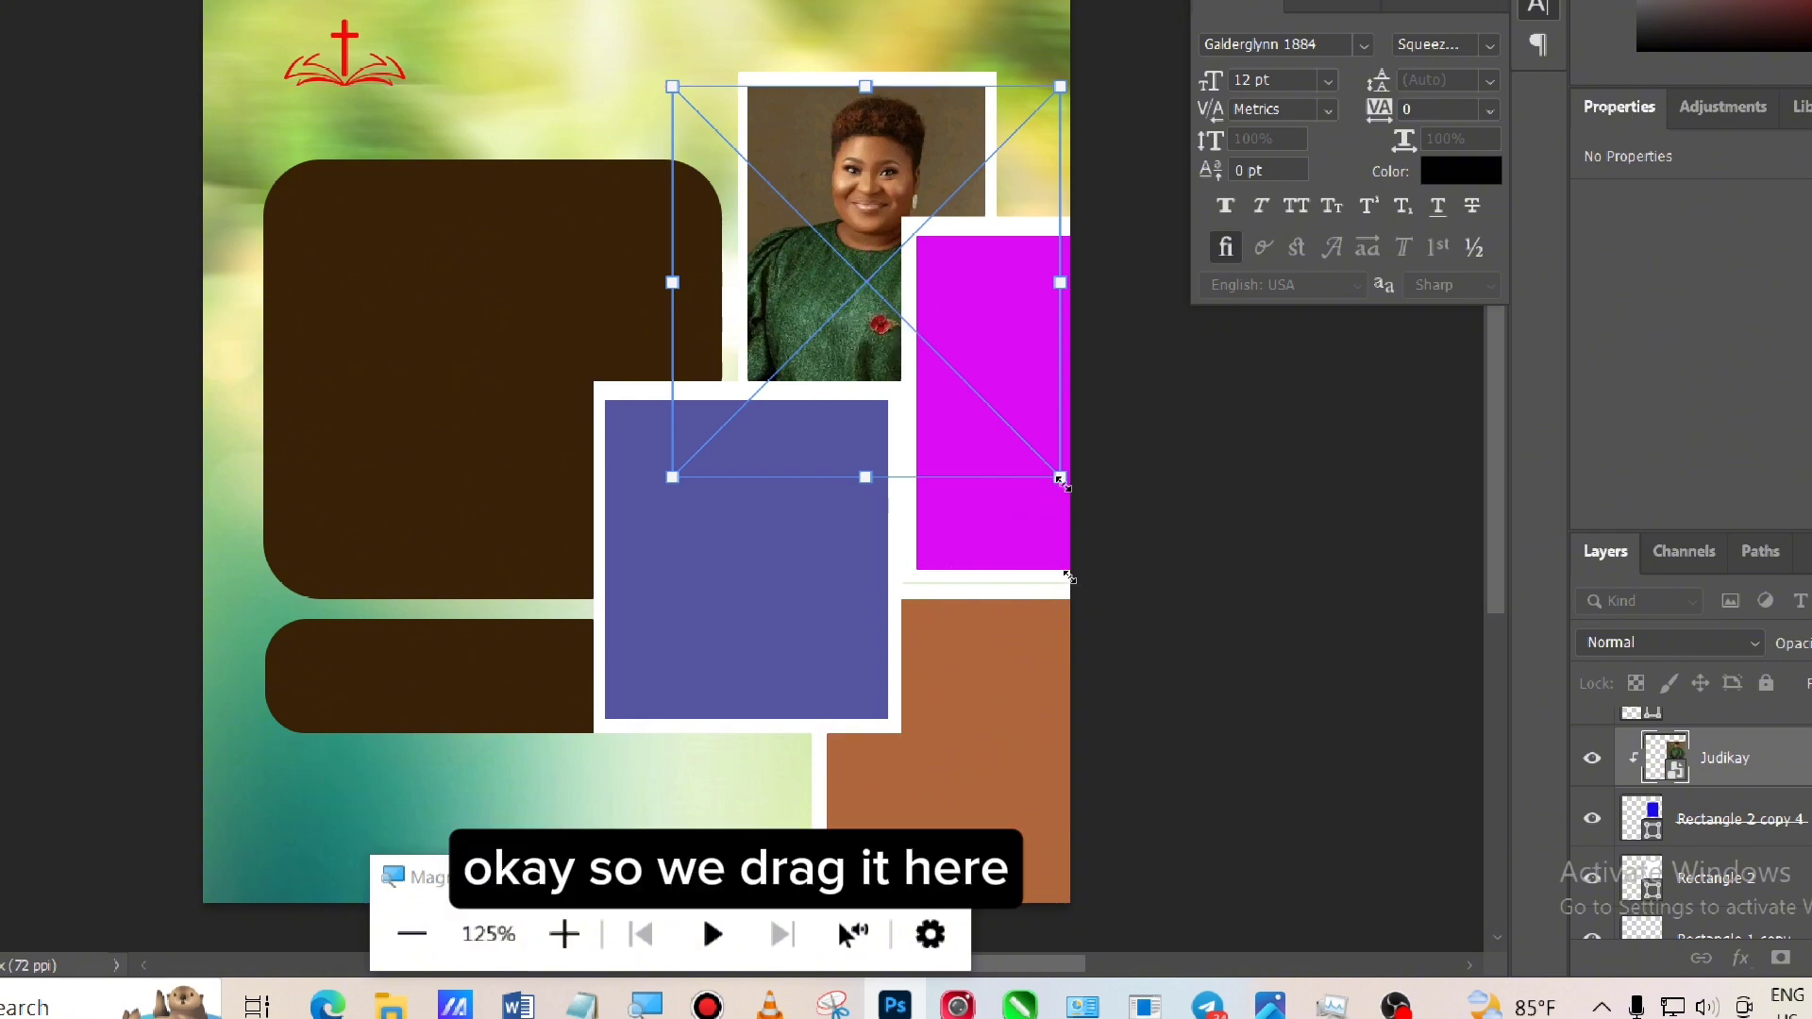
left_click_drag(1061, 480, 997, 364)
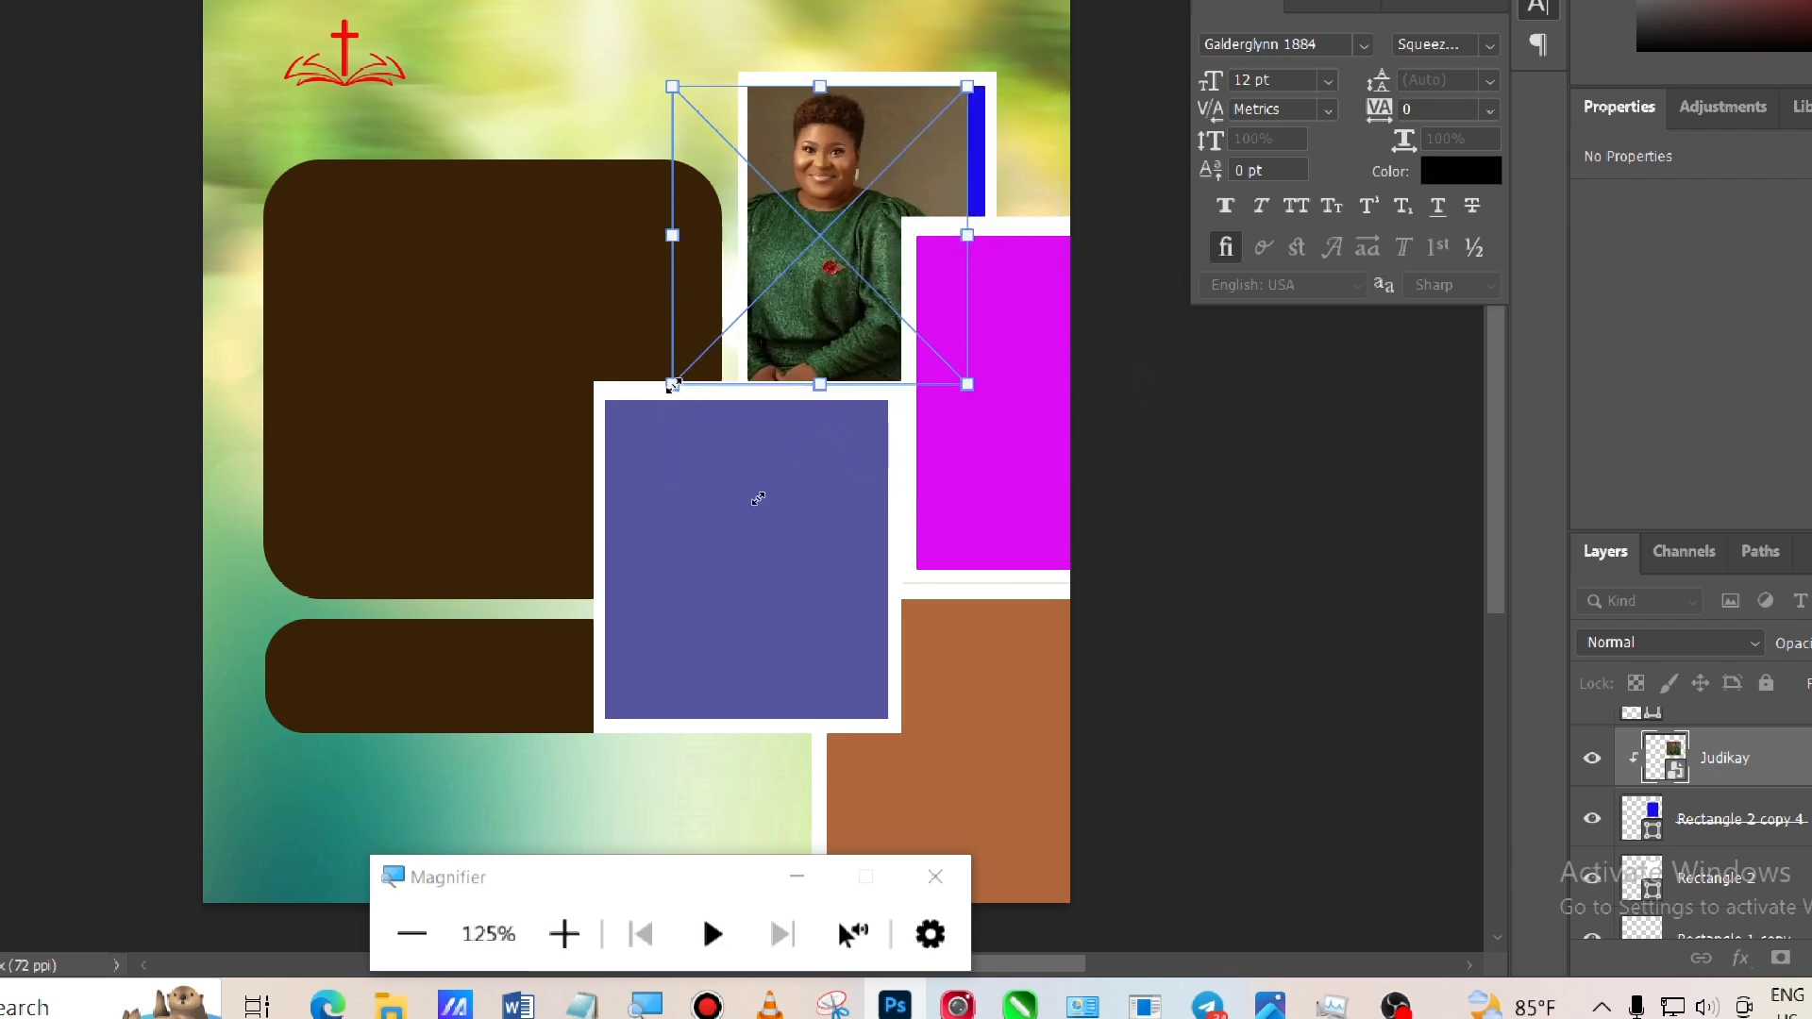
left_click_drag(813, 328, 855, 326)
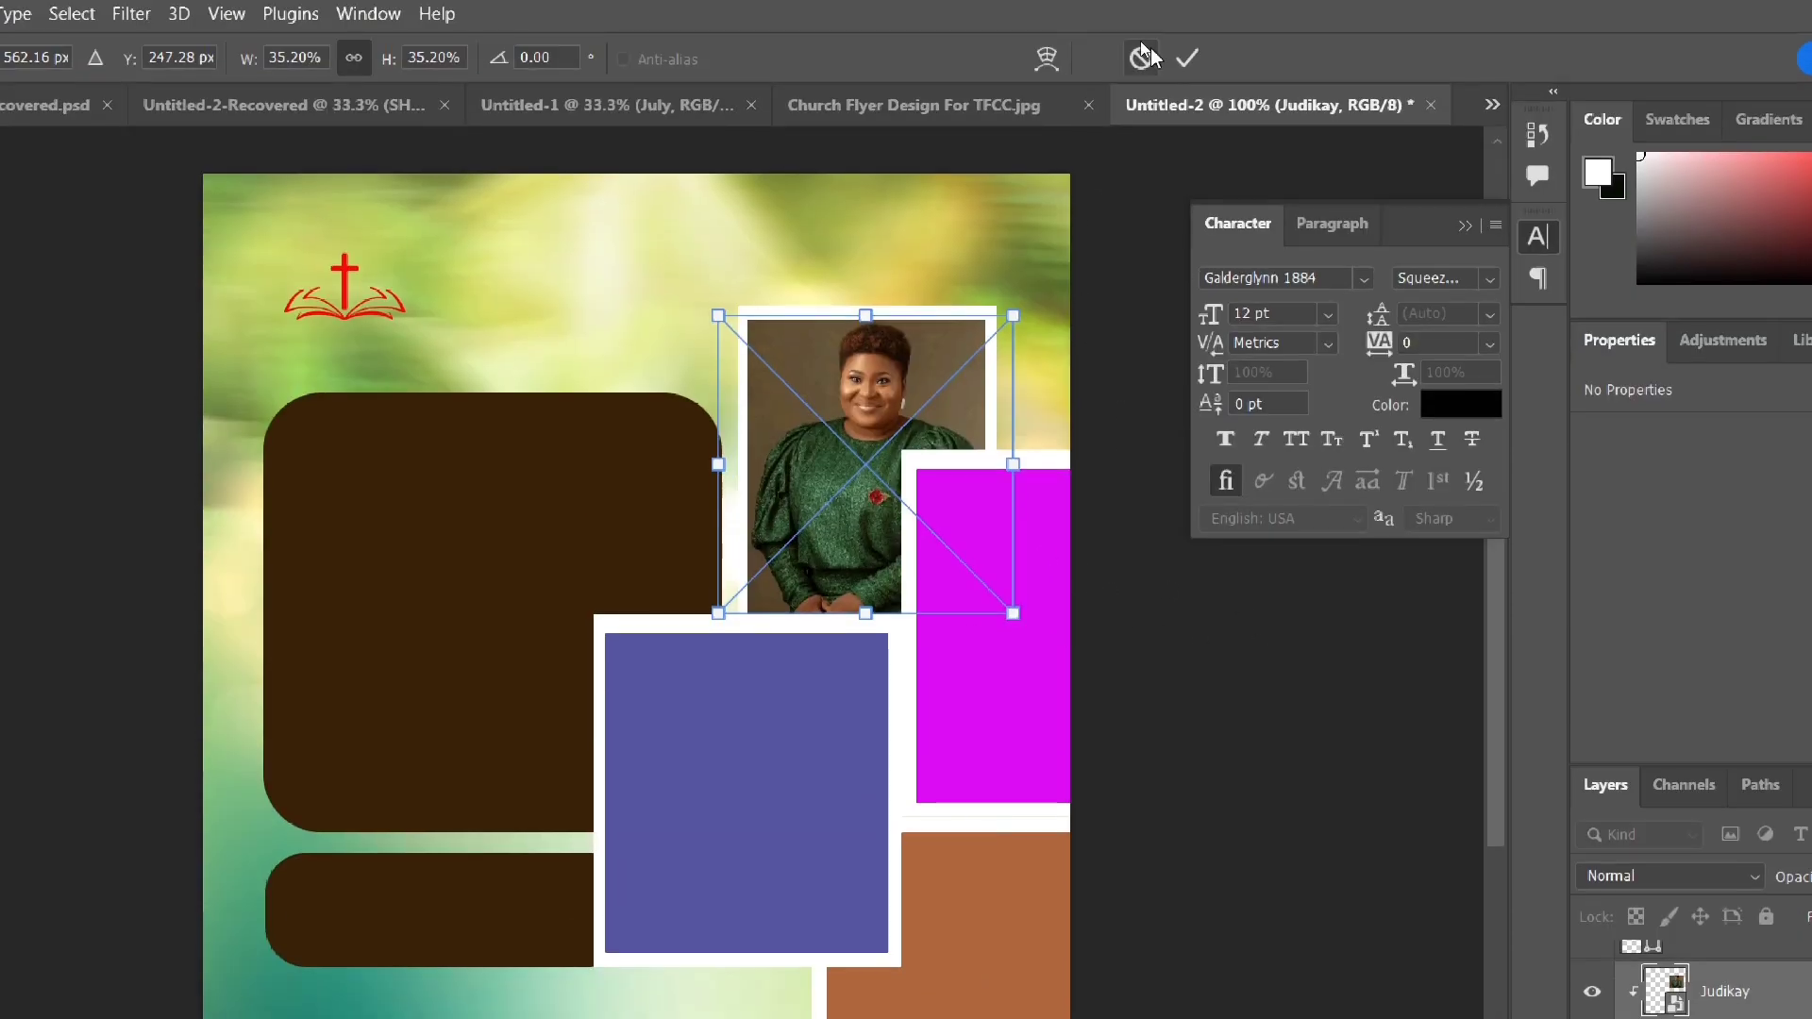
left_click(1187, 59)
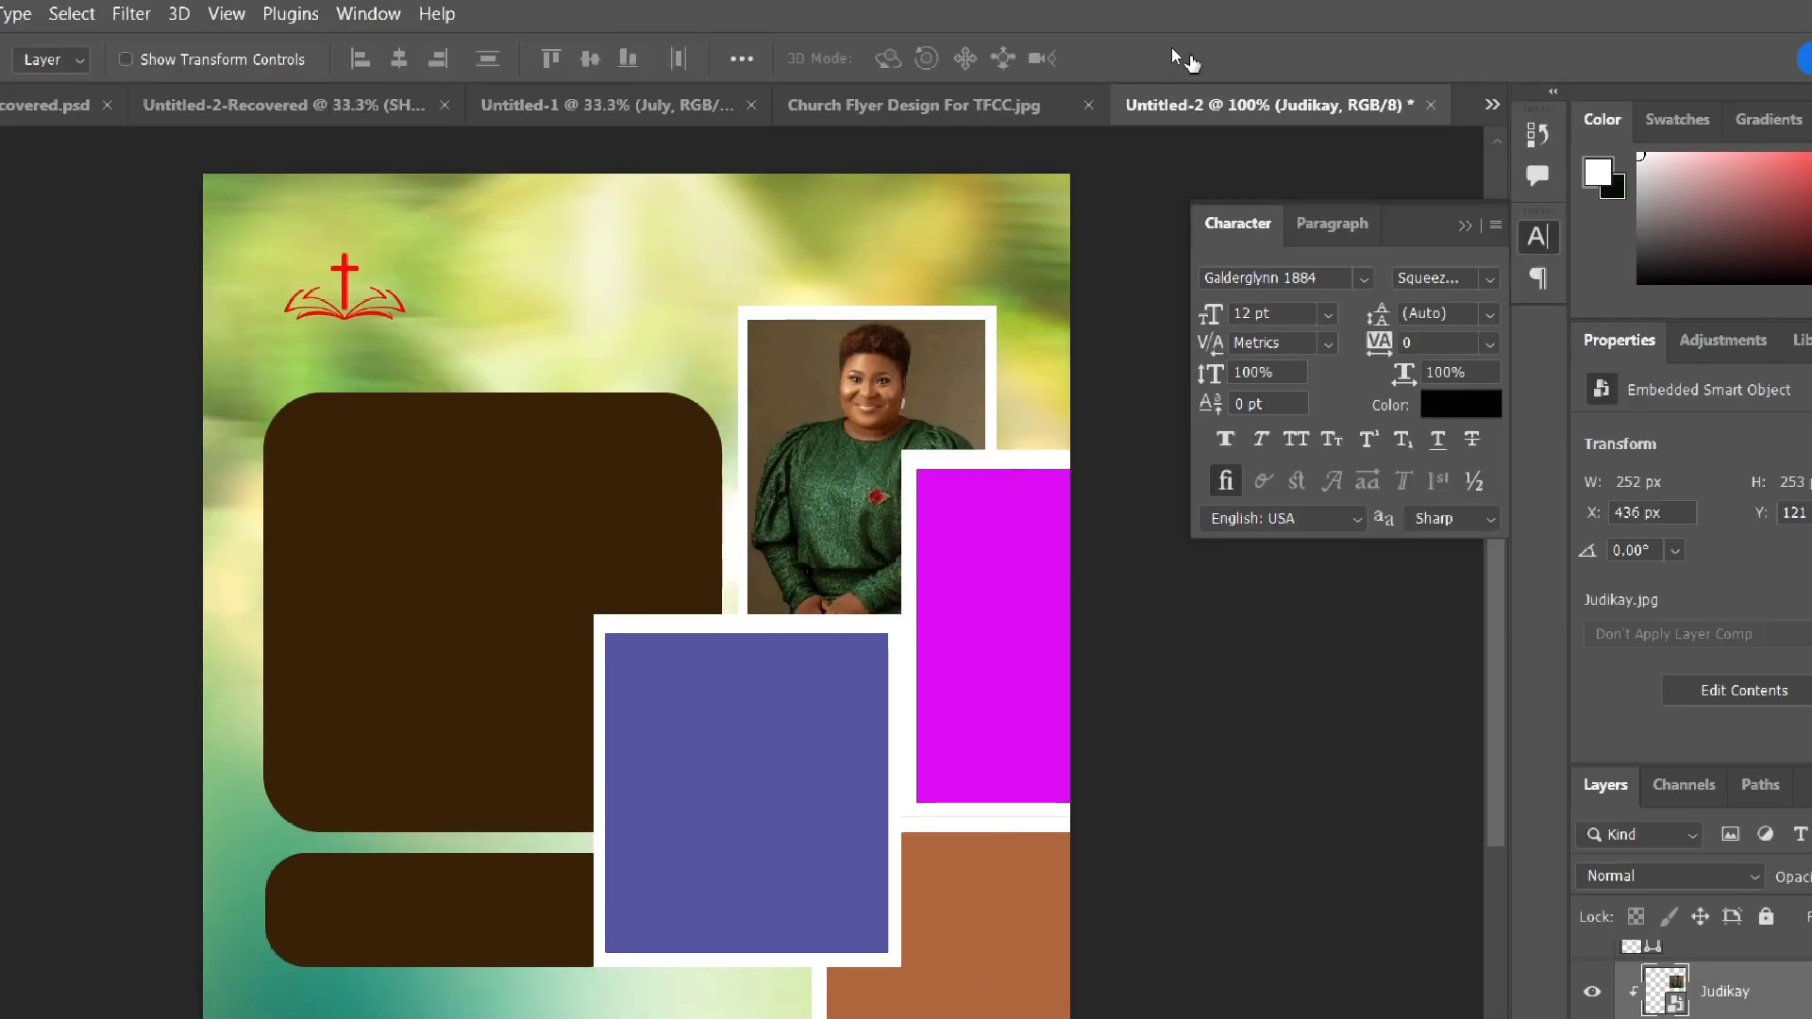
left_click(1282, 794)
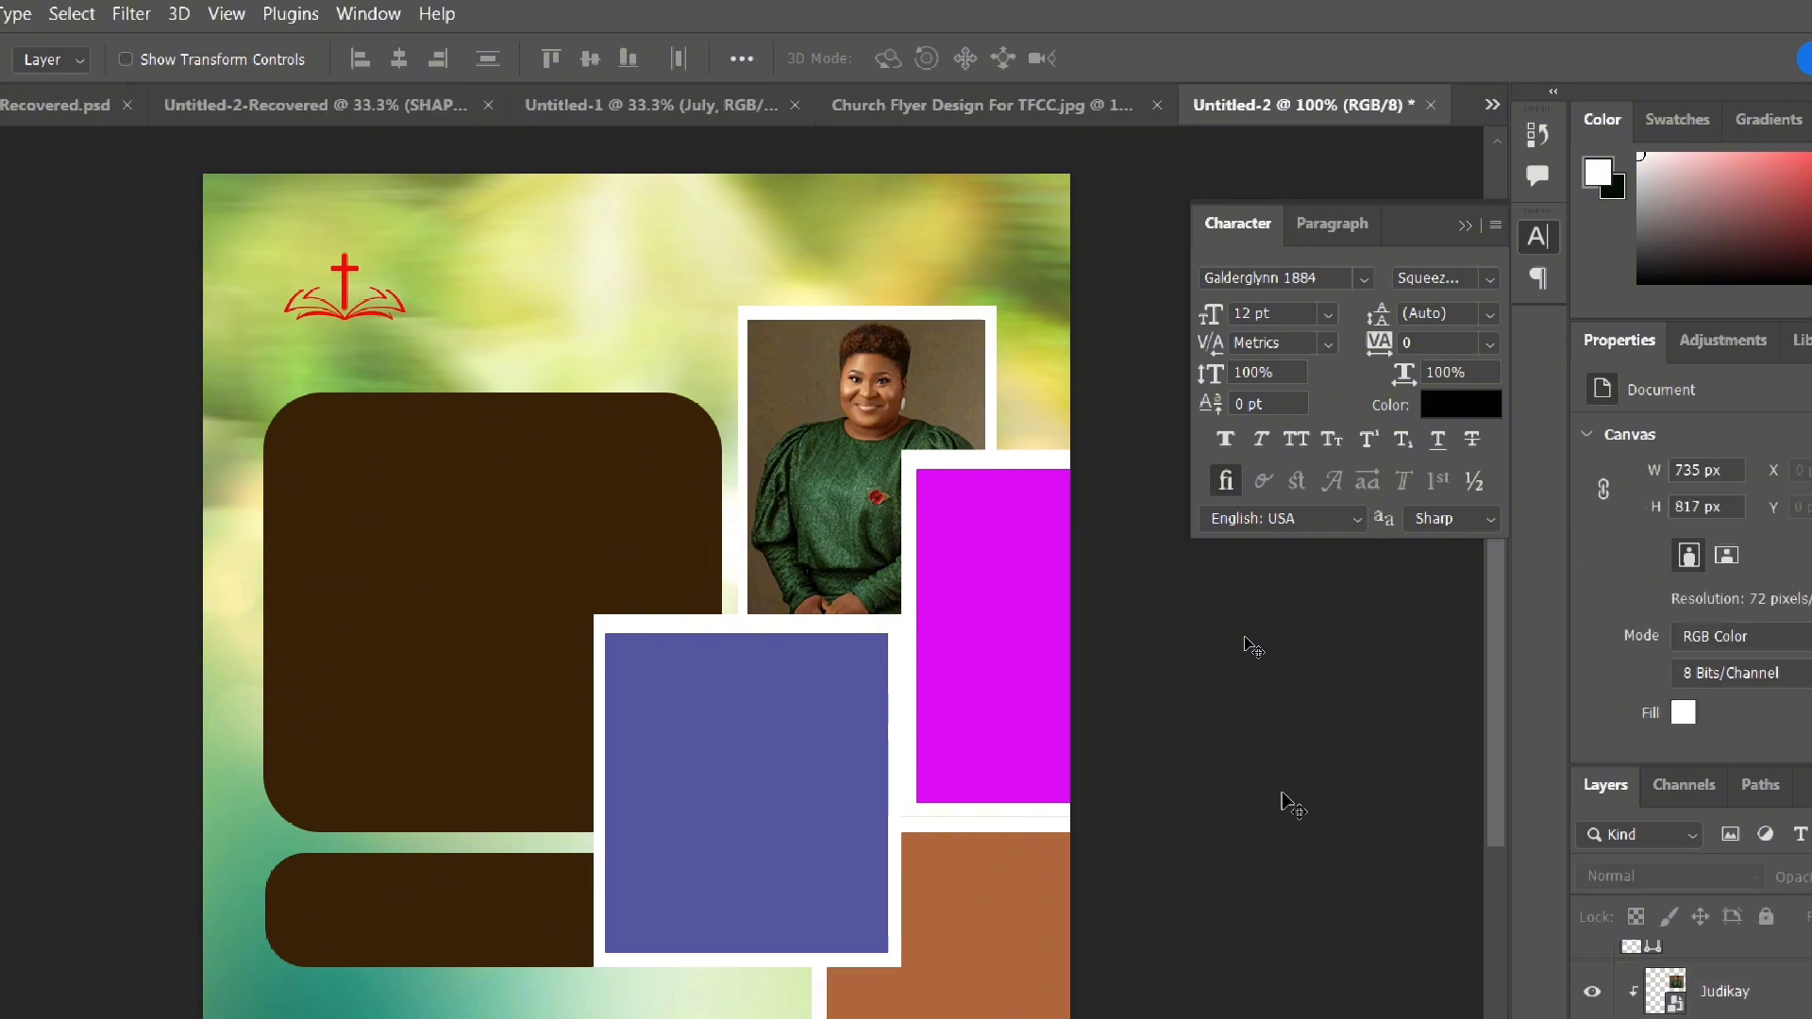
key("super+minus")
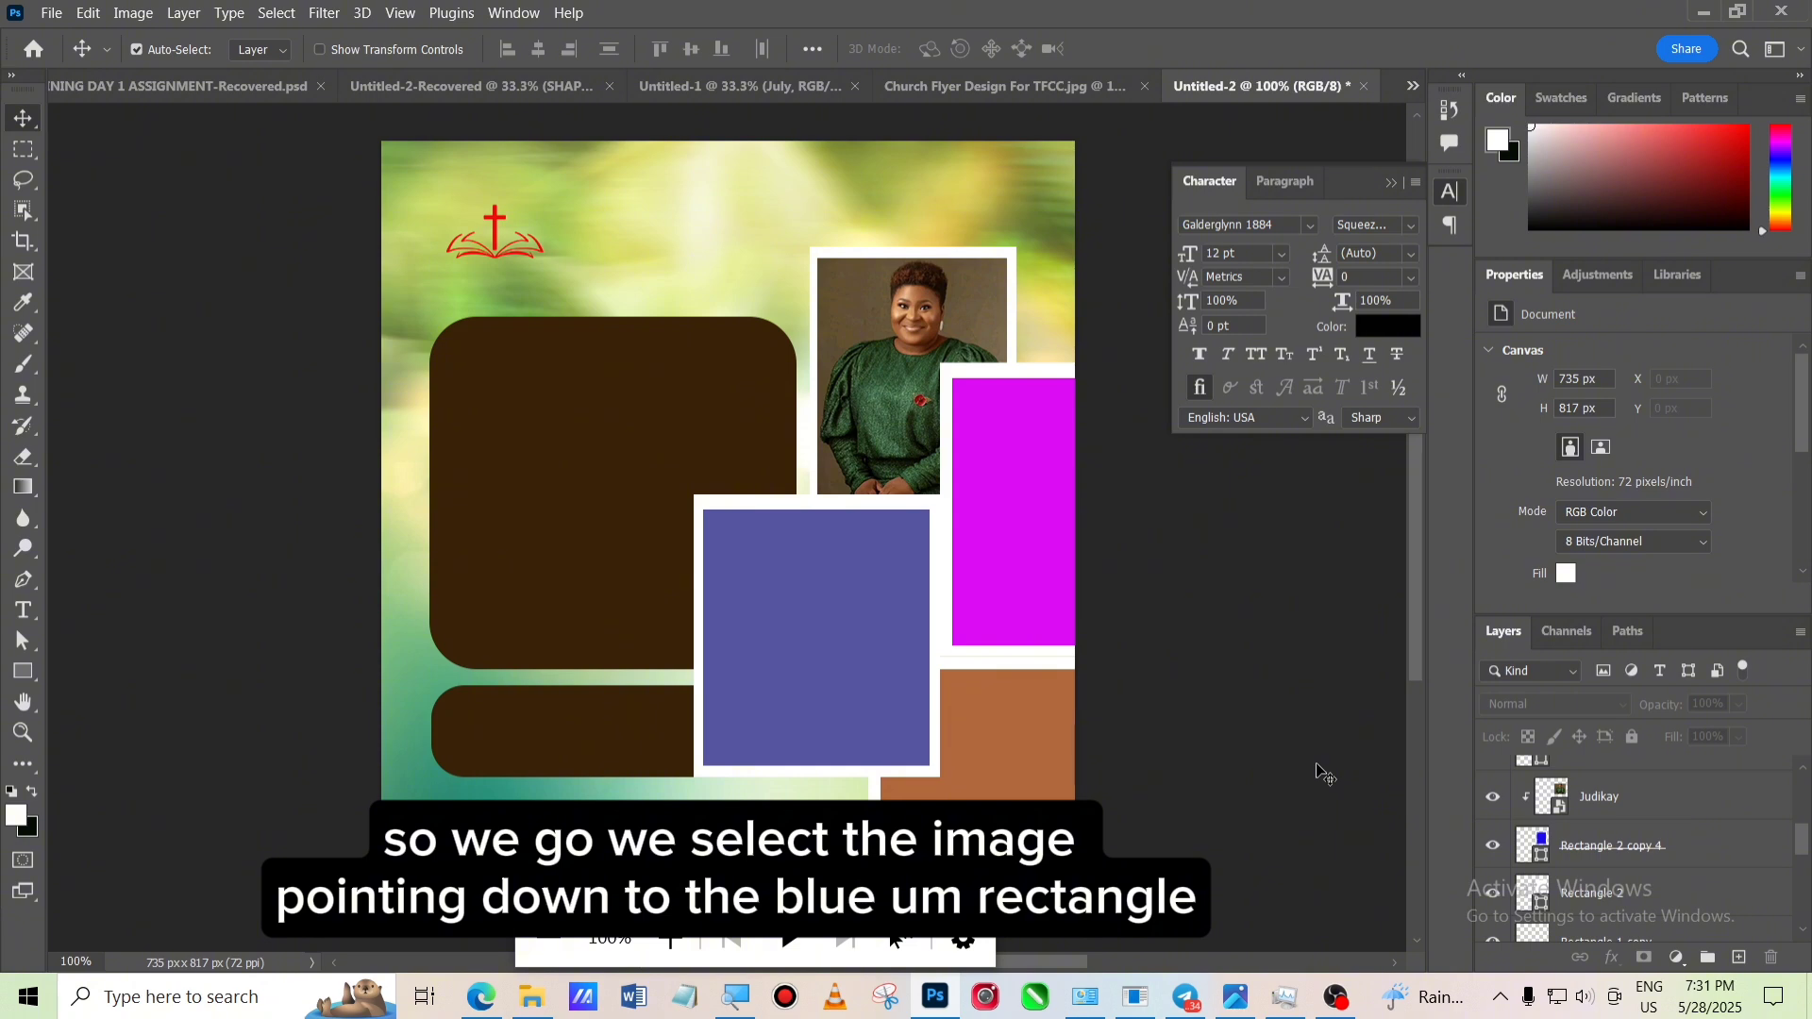
Convert the Judikay, Rectangle 2 copy 4 and Rectangle 2 layers together into one smart object, and toggle its visibility off and on
left_click(1689, 808)
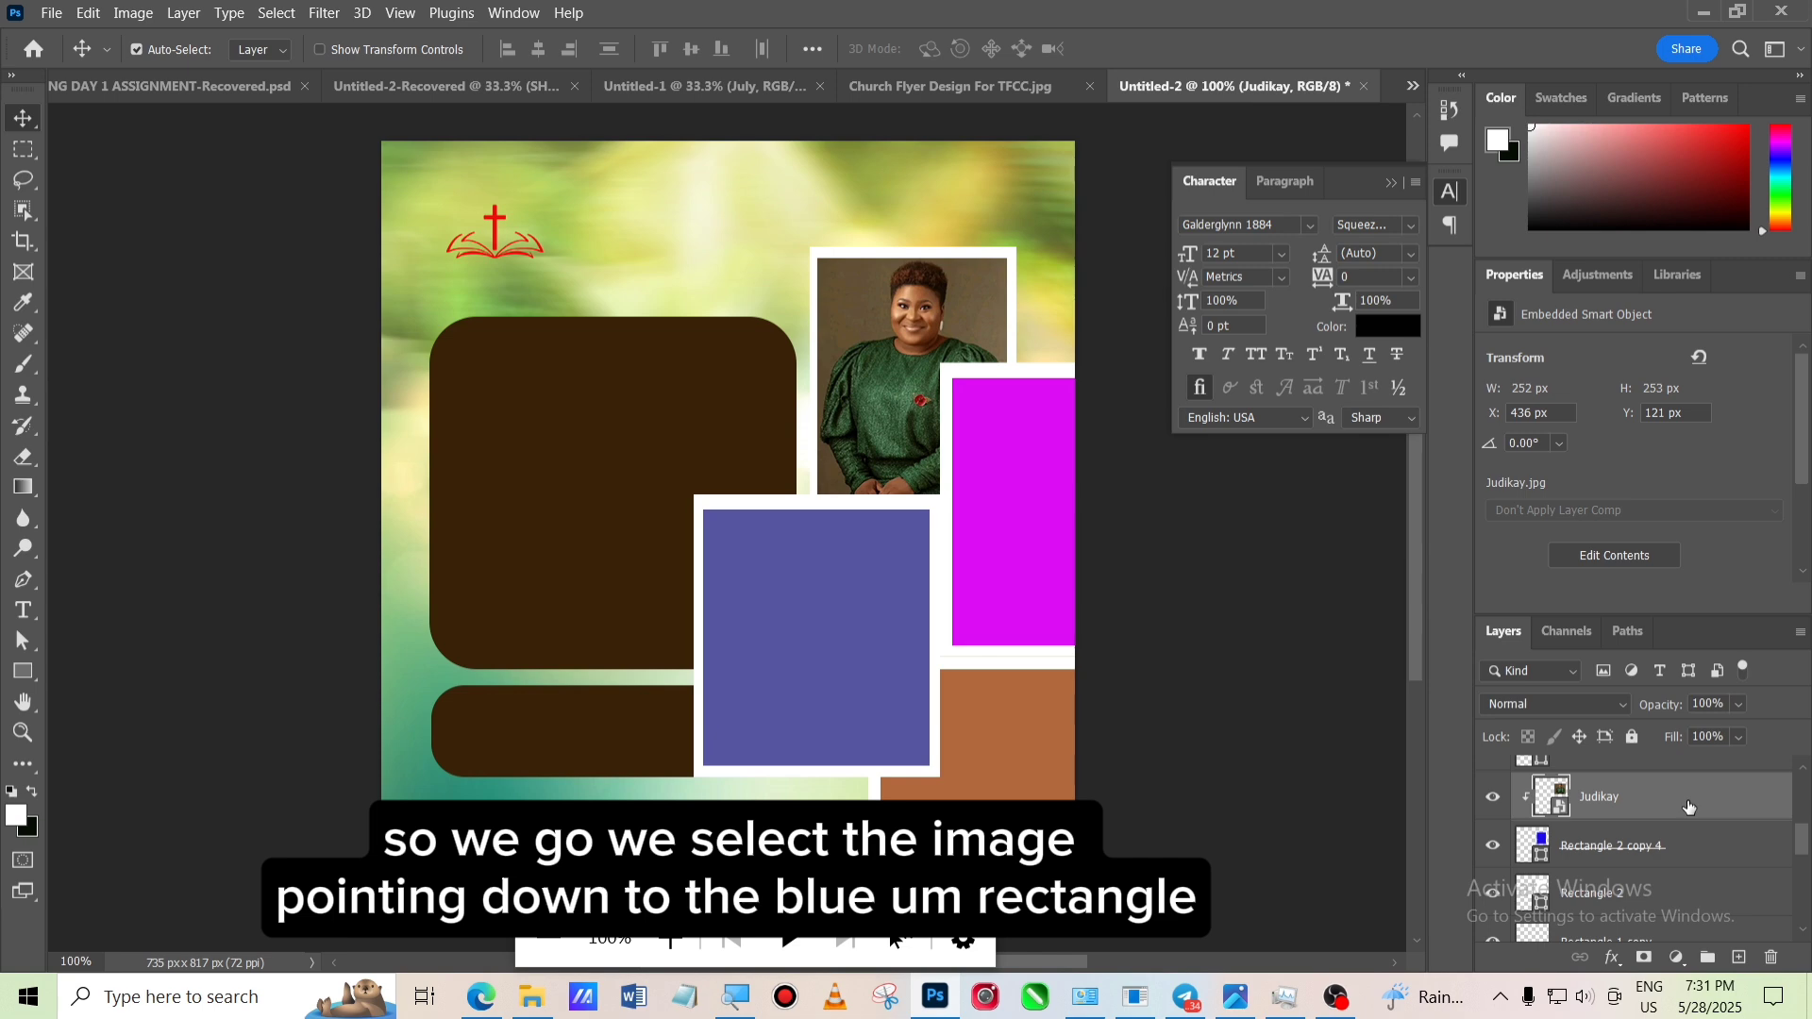
key("ctrl")
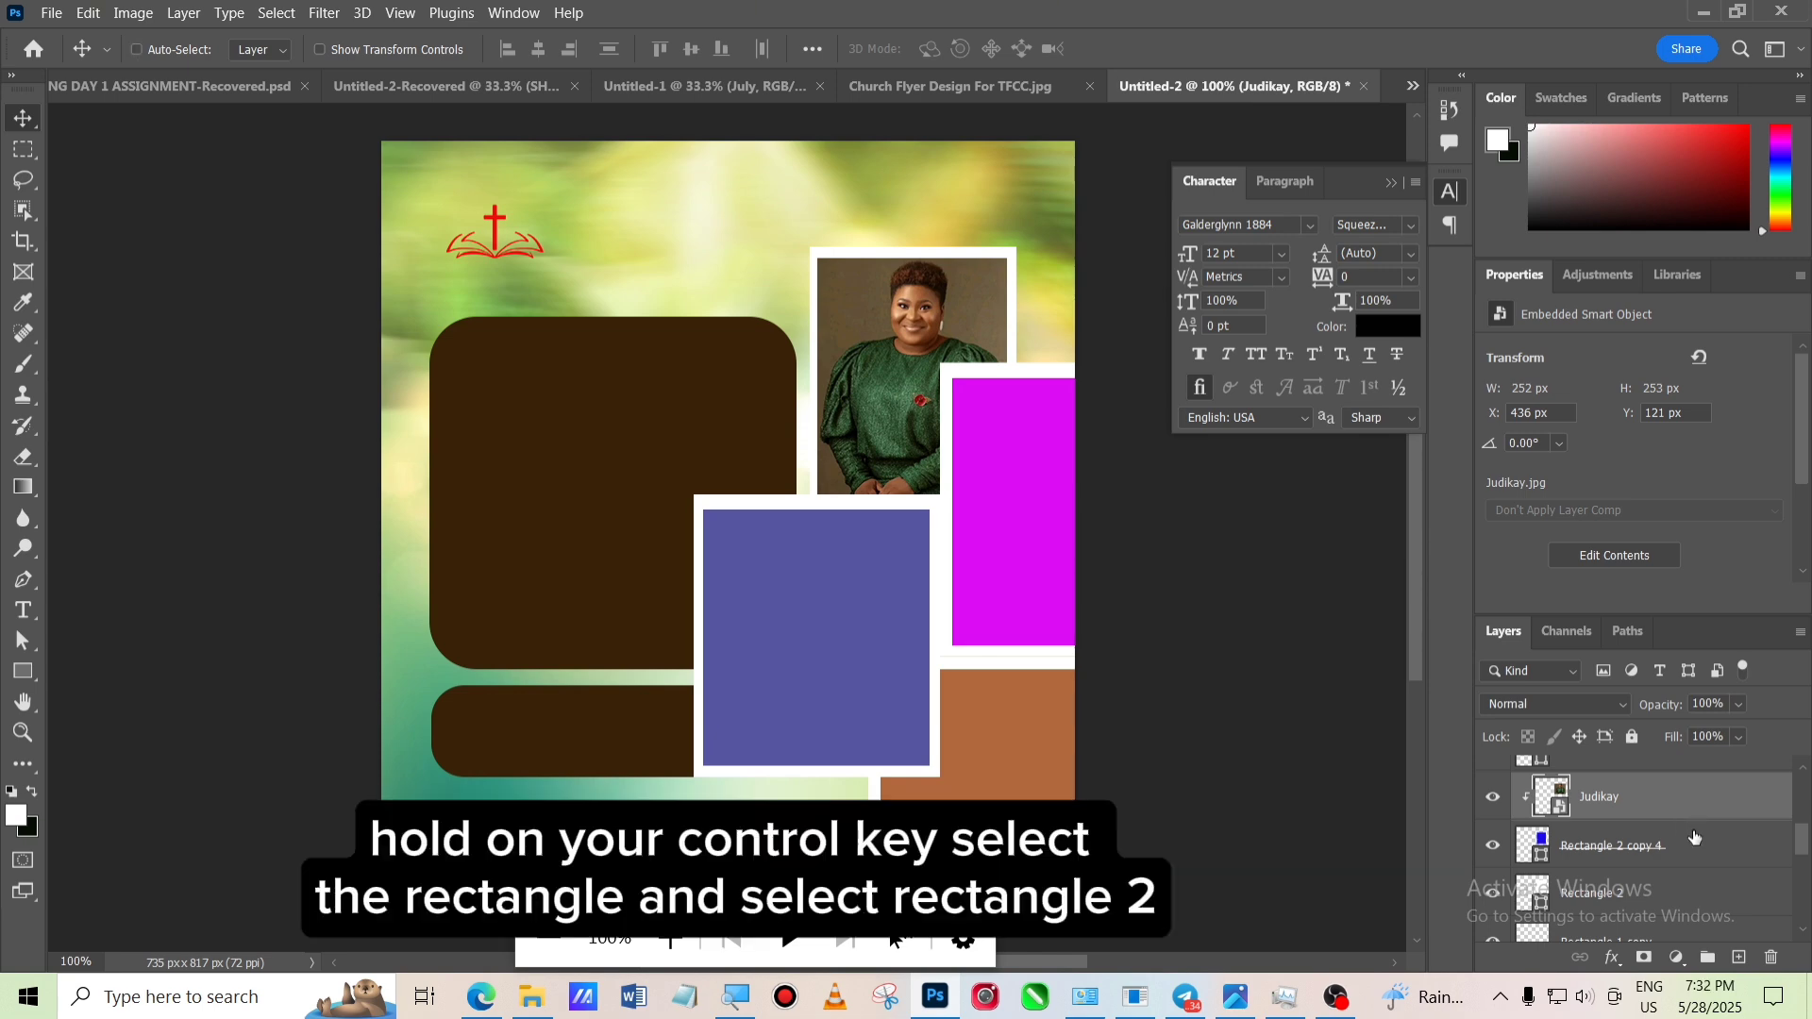
left_click(1701, 857, "ctrl")
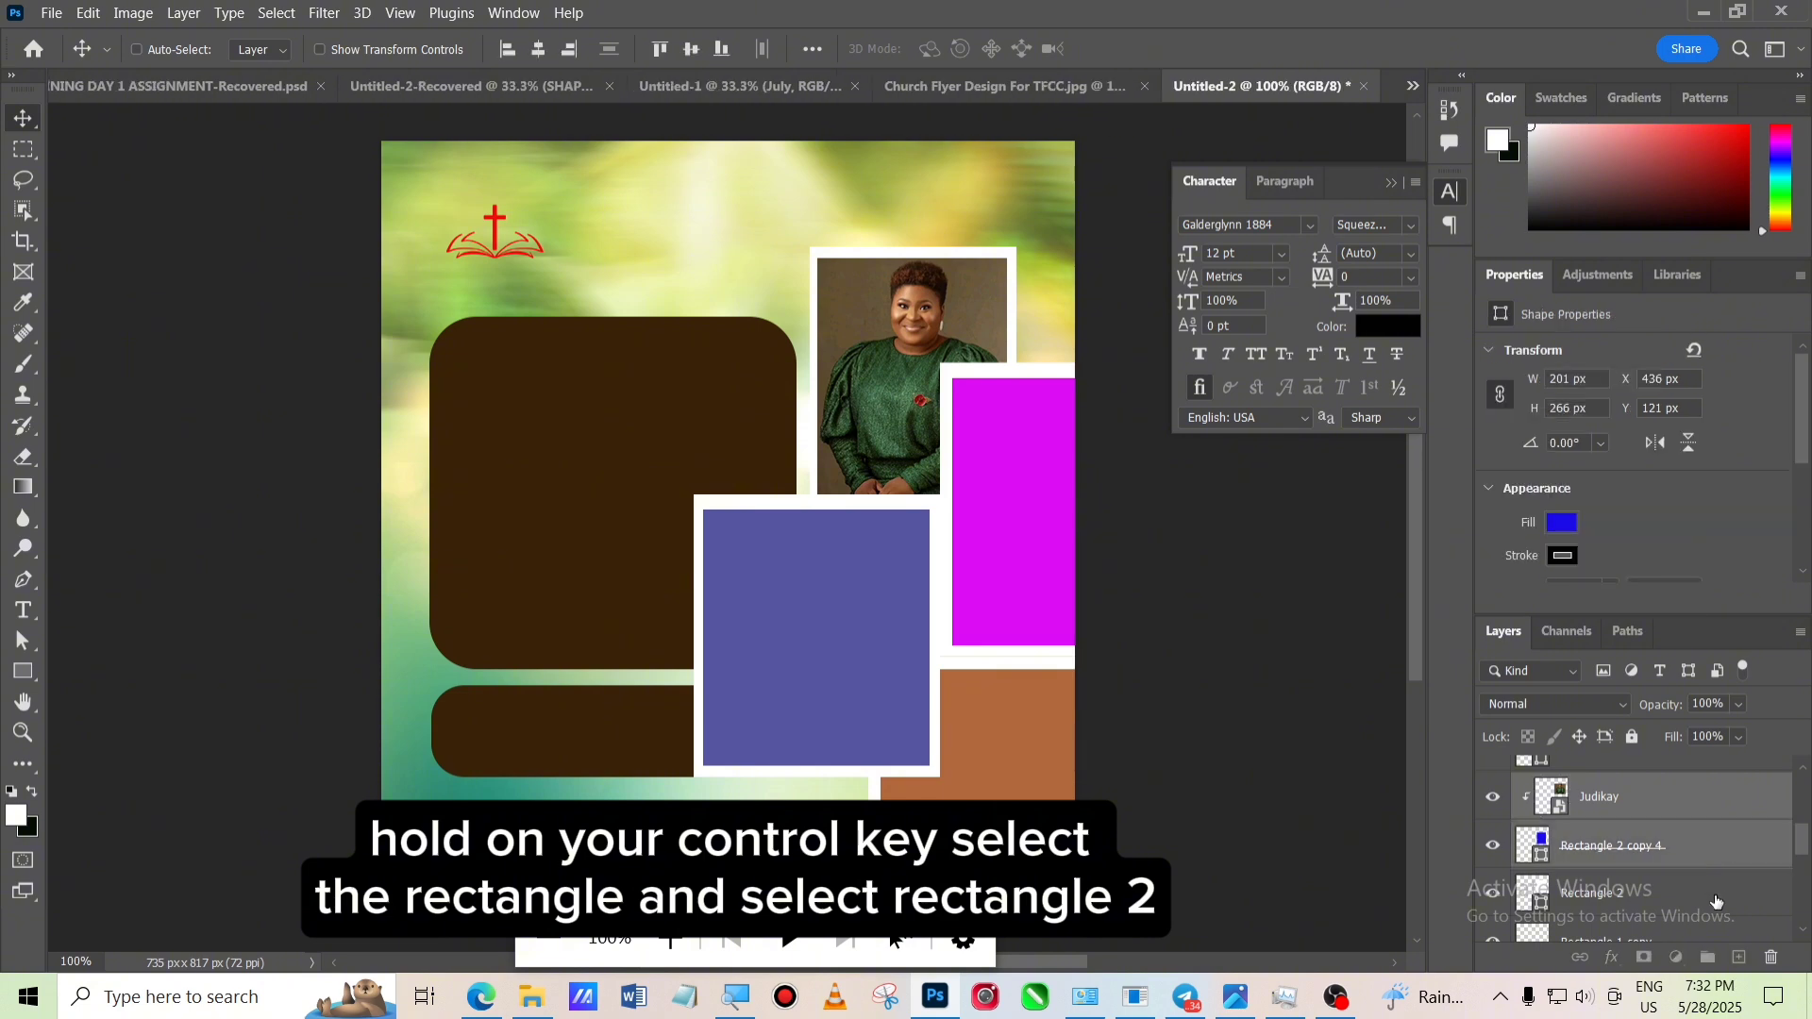
left_click(1680, 891, "ctrl")
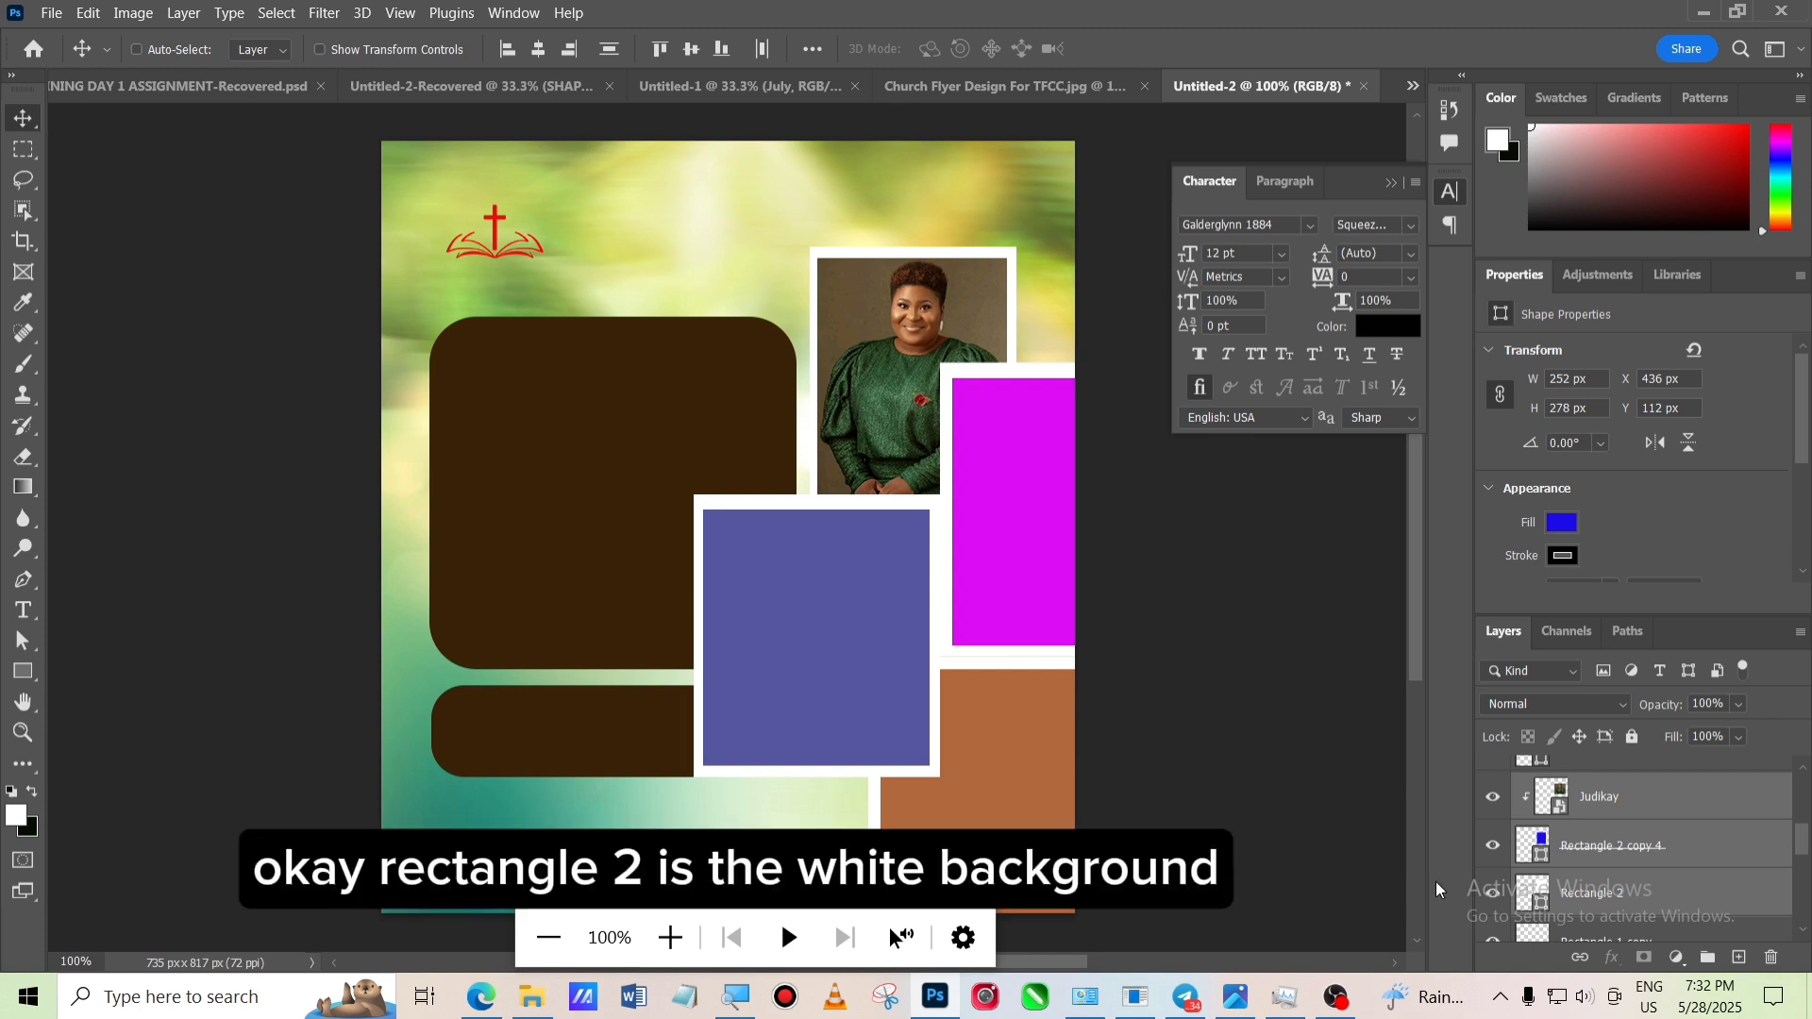
left_click(1494, 894)
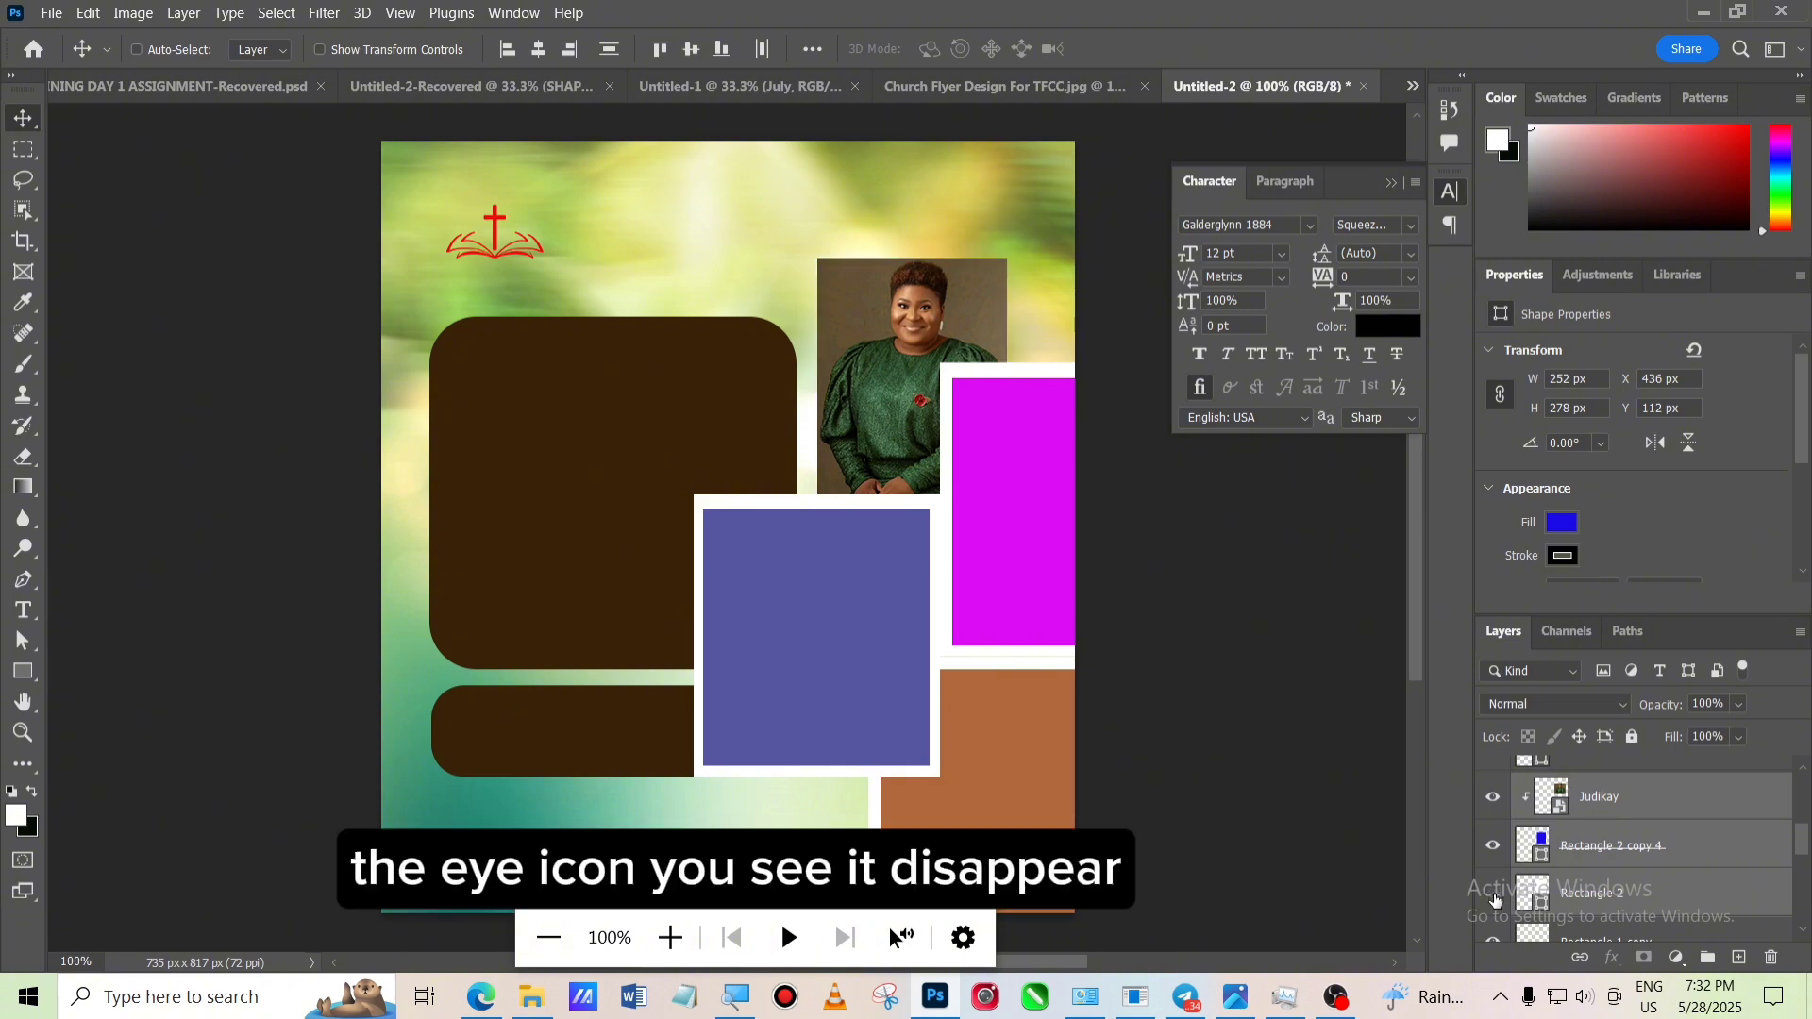
left_click(1494, 895)
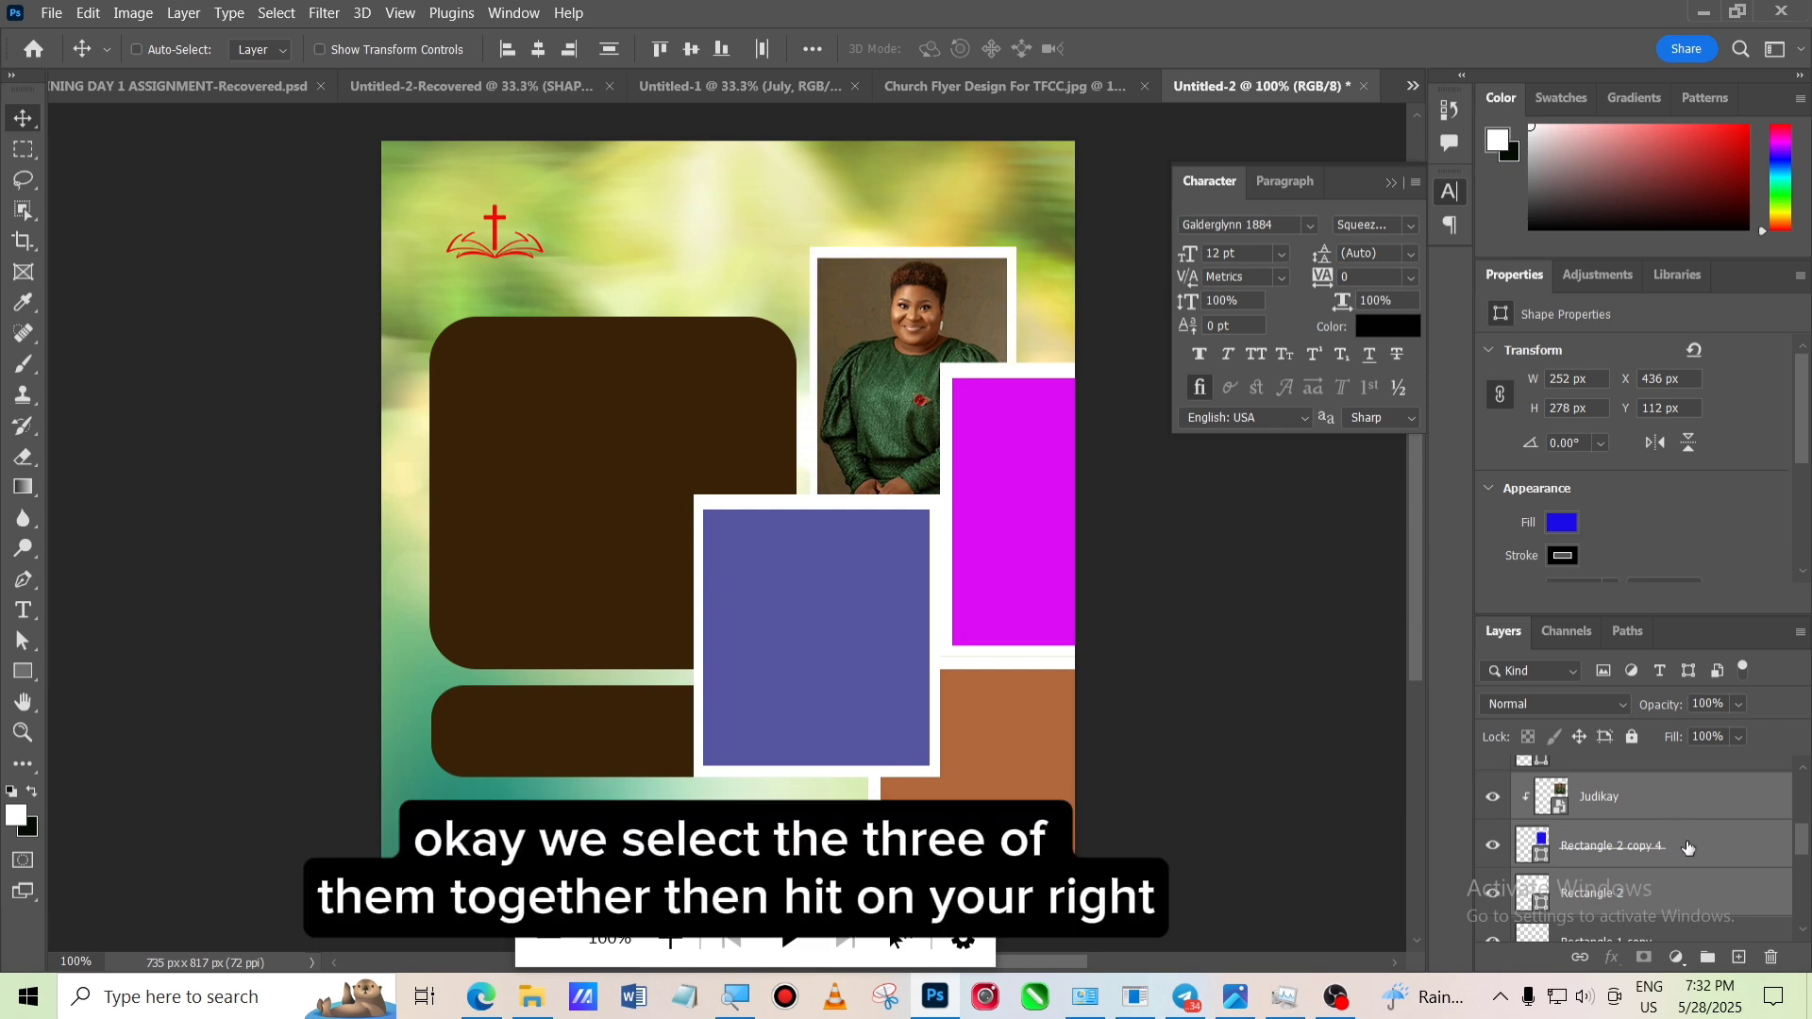
key("ctrl")
right_click(1688, 846)
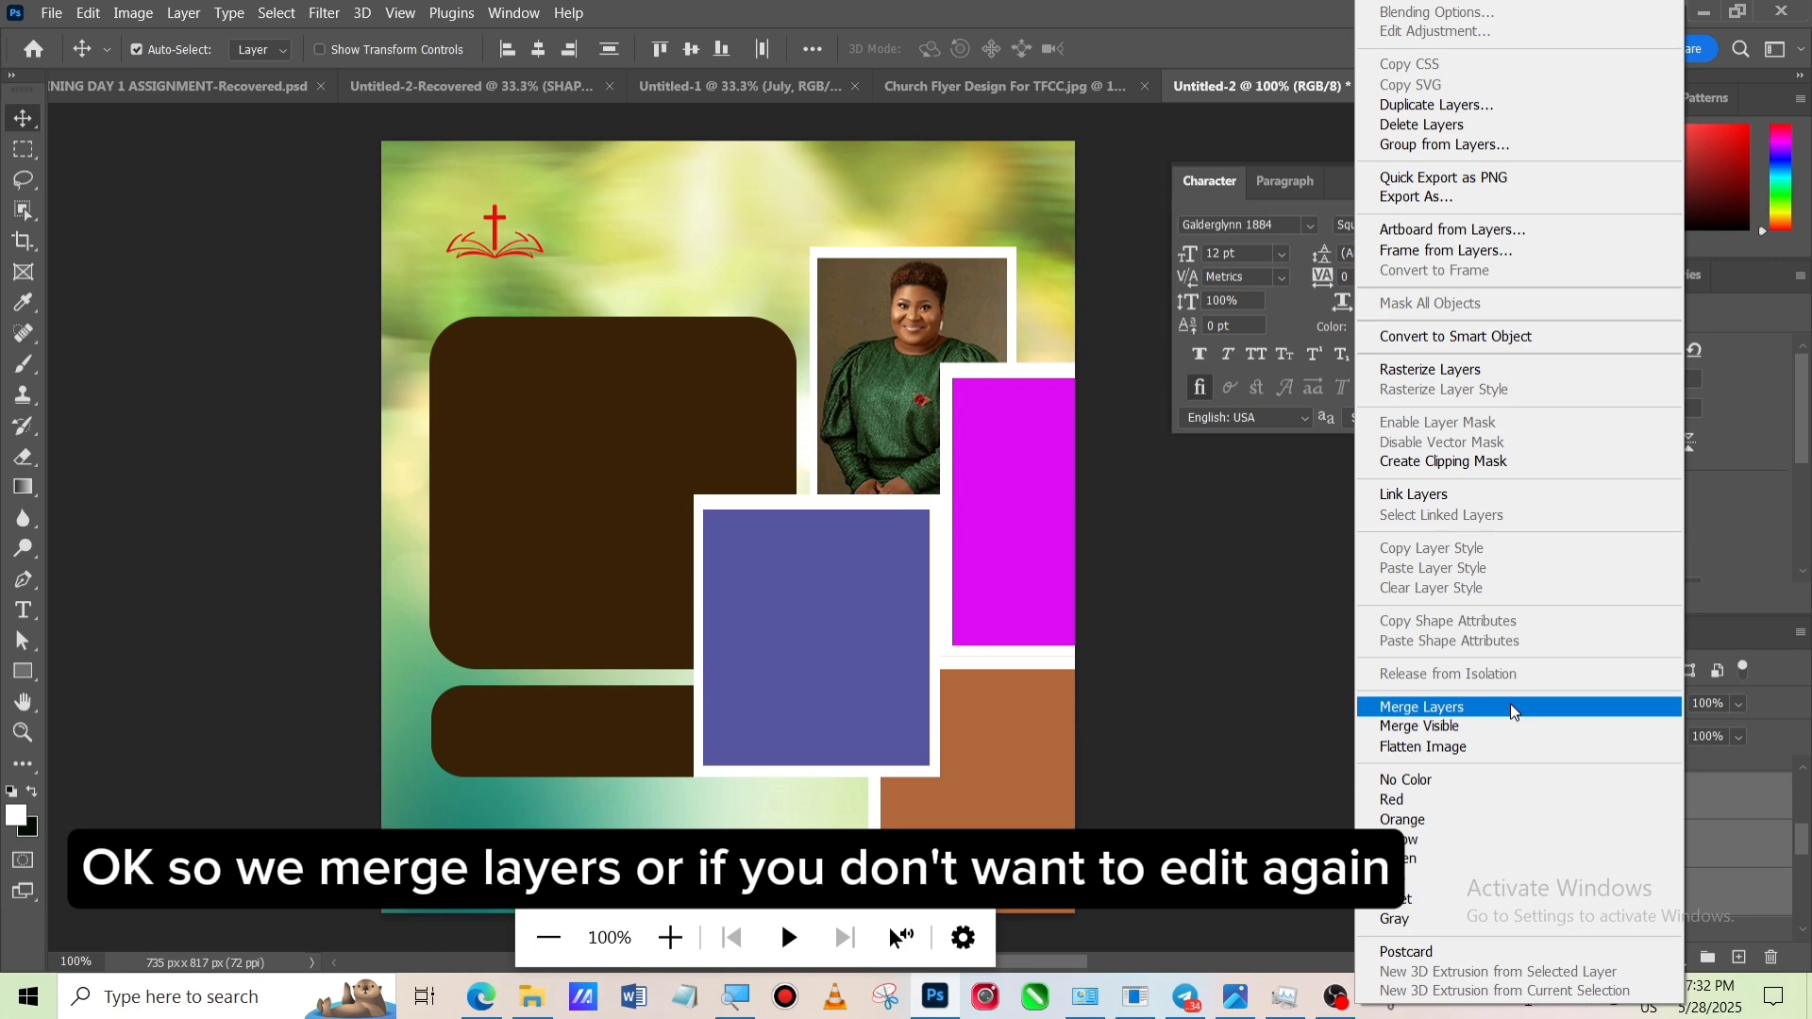
left_click(1548, 338)
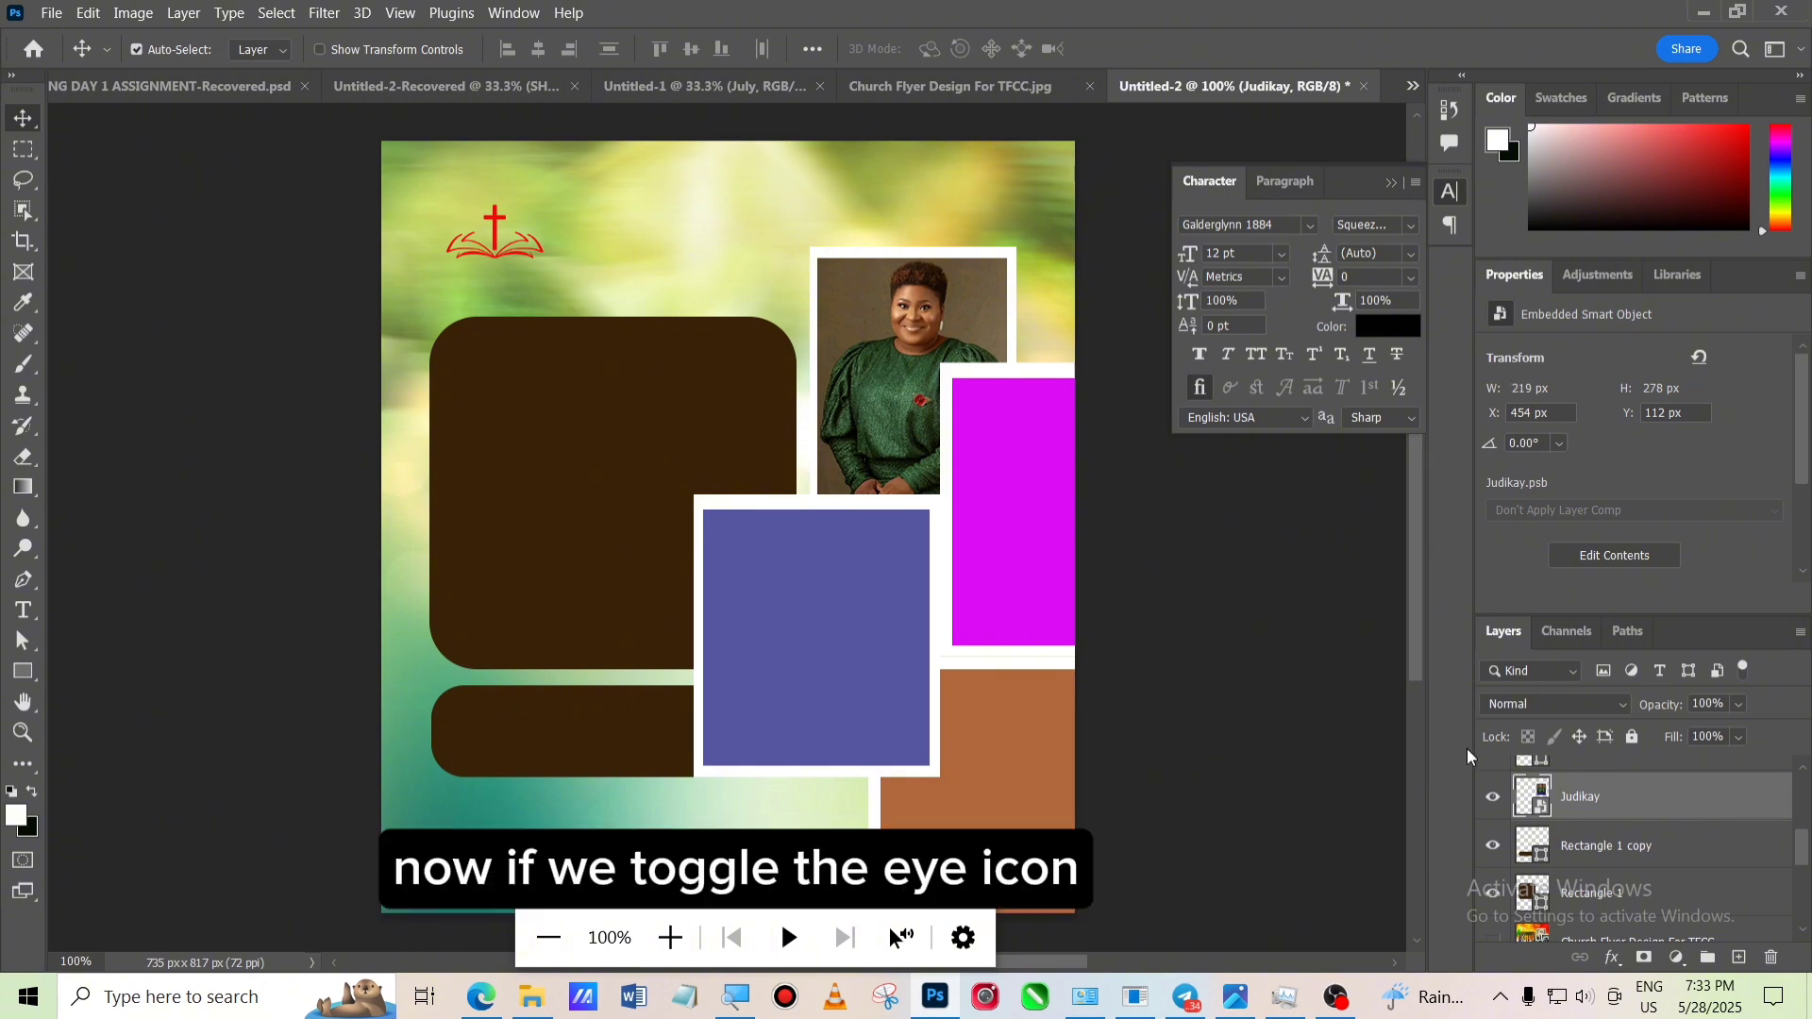
left_click(1495, 799)
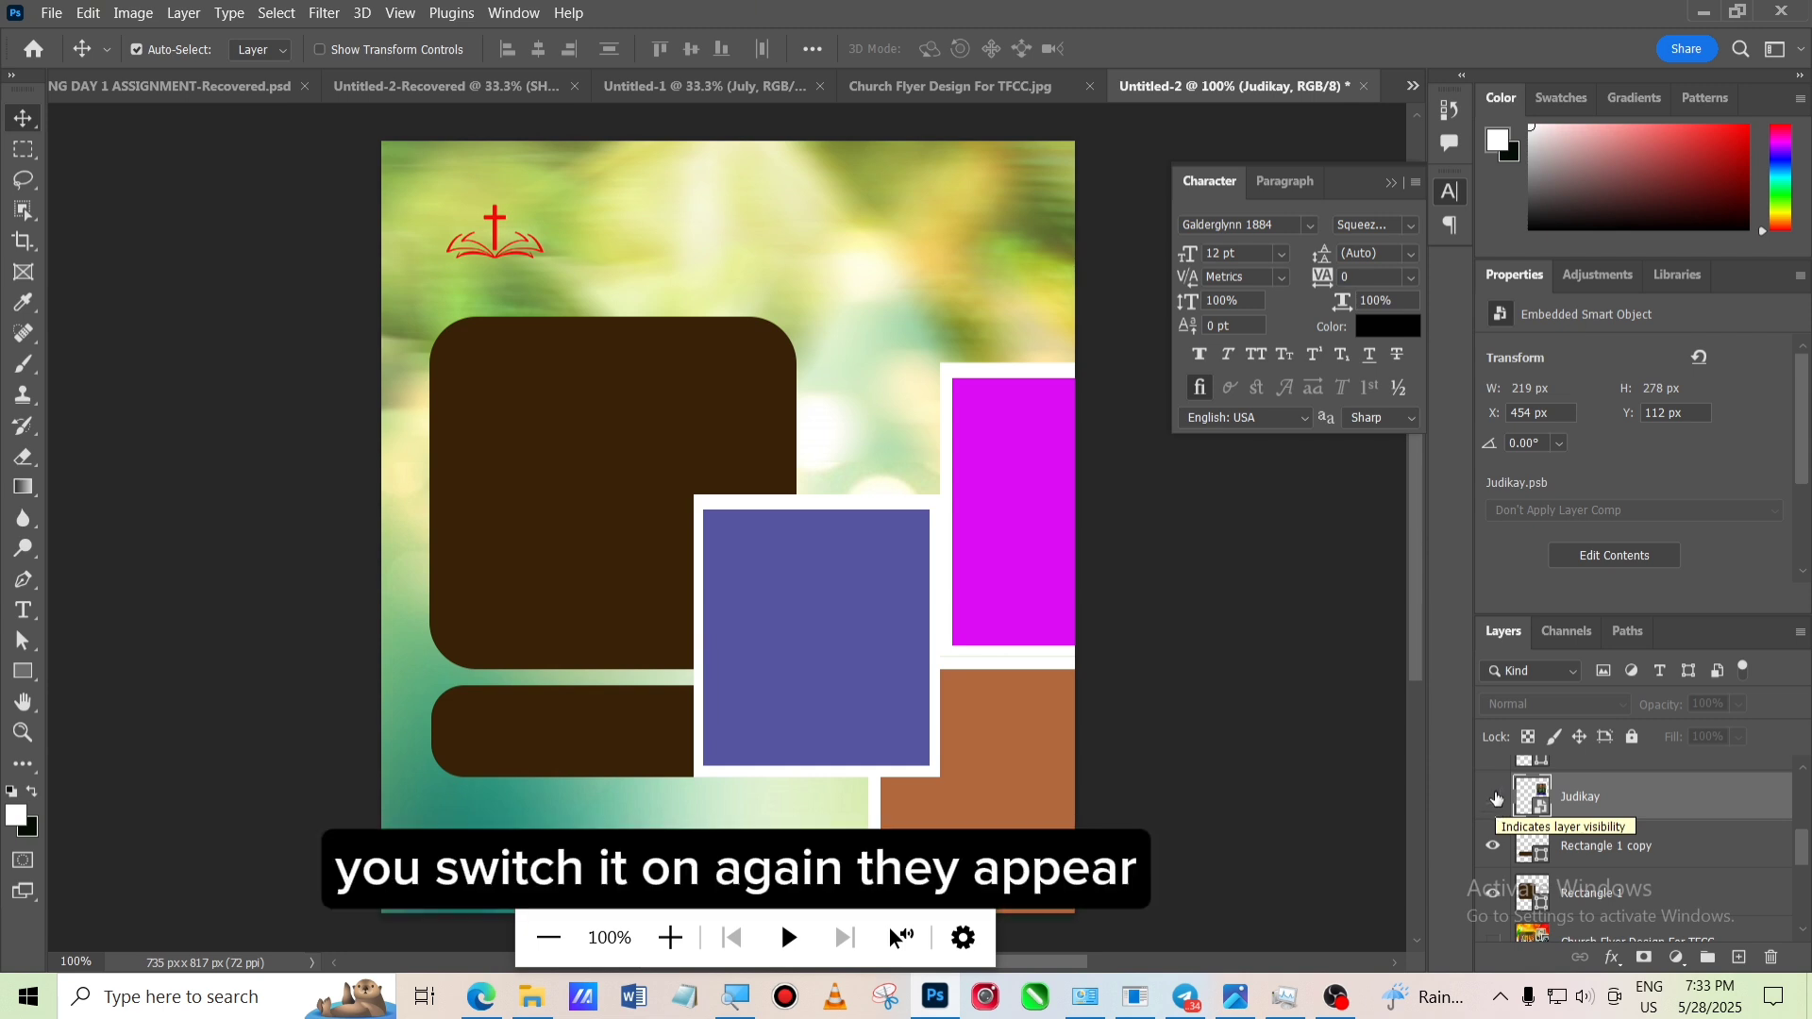
left_click(1495, 799)
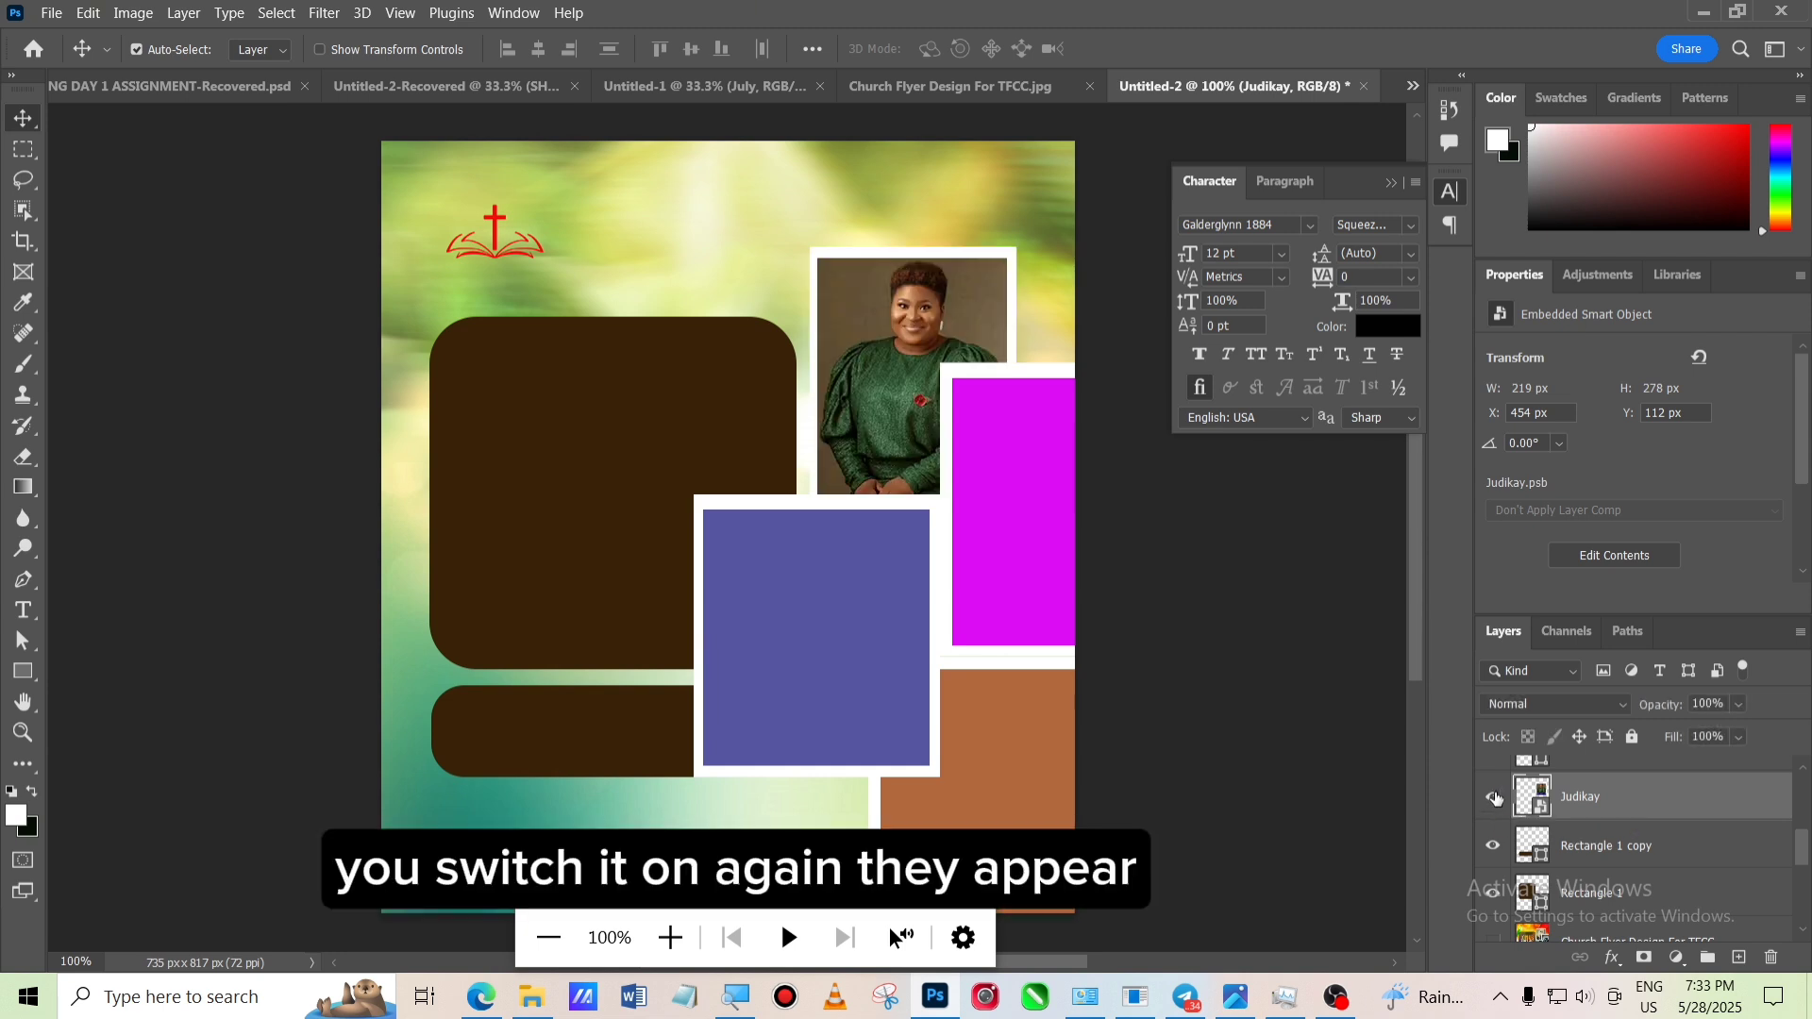